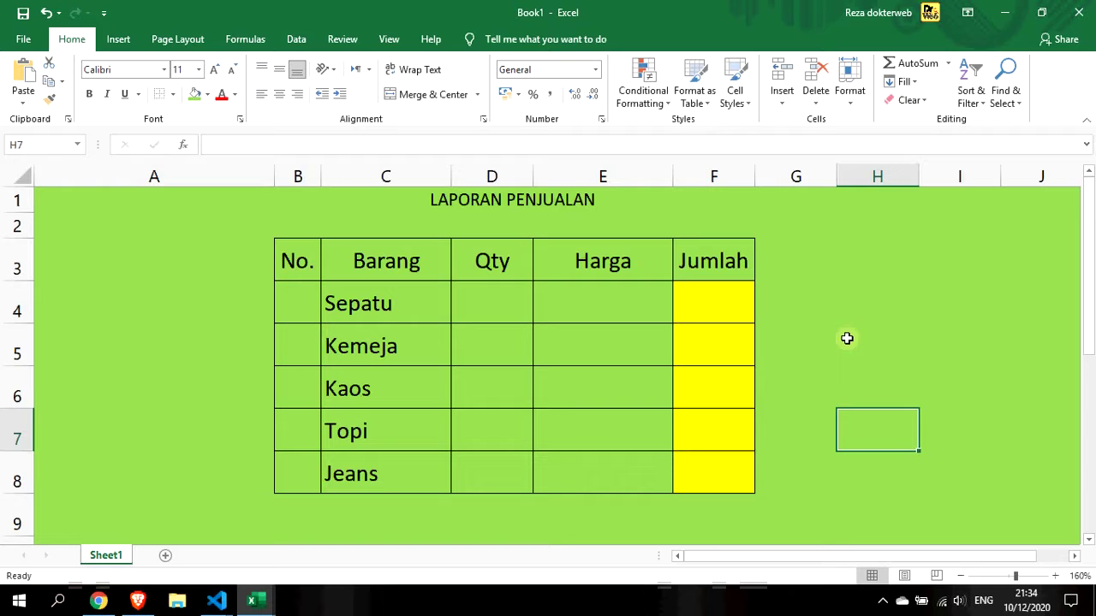
# Widen column B (No.) and column F (Jumlah) of the LAPORAN PENJUALAN table.
pyautogui.moveTo(321, 175); pyautogui.dragTo(334, 175)
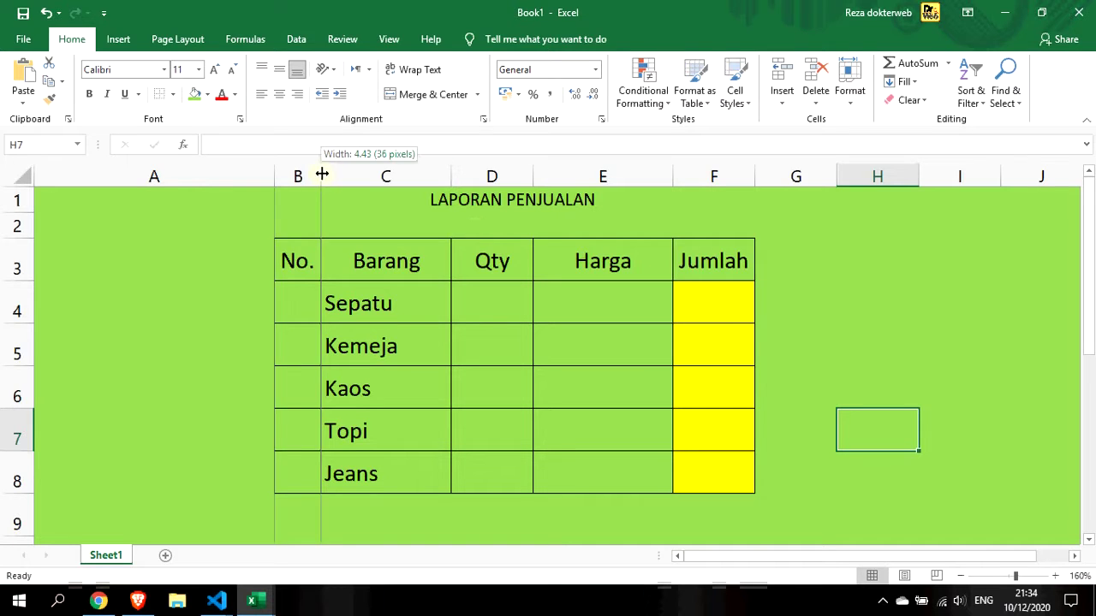
pyautogui.click(311, 295)
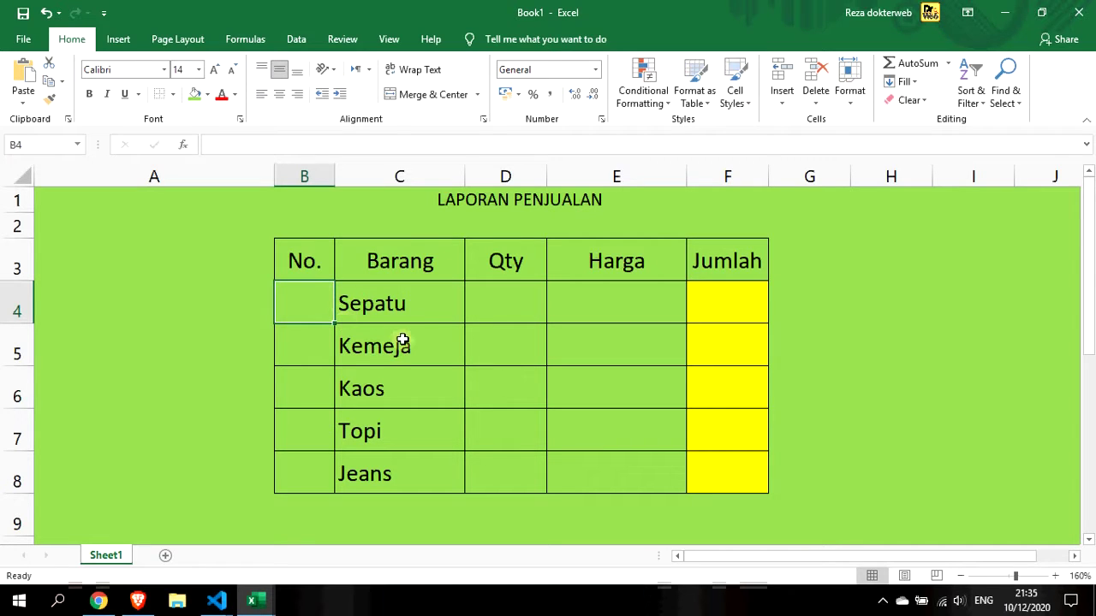
pyautogui.click(460, 200)
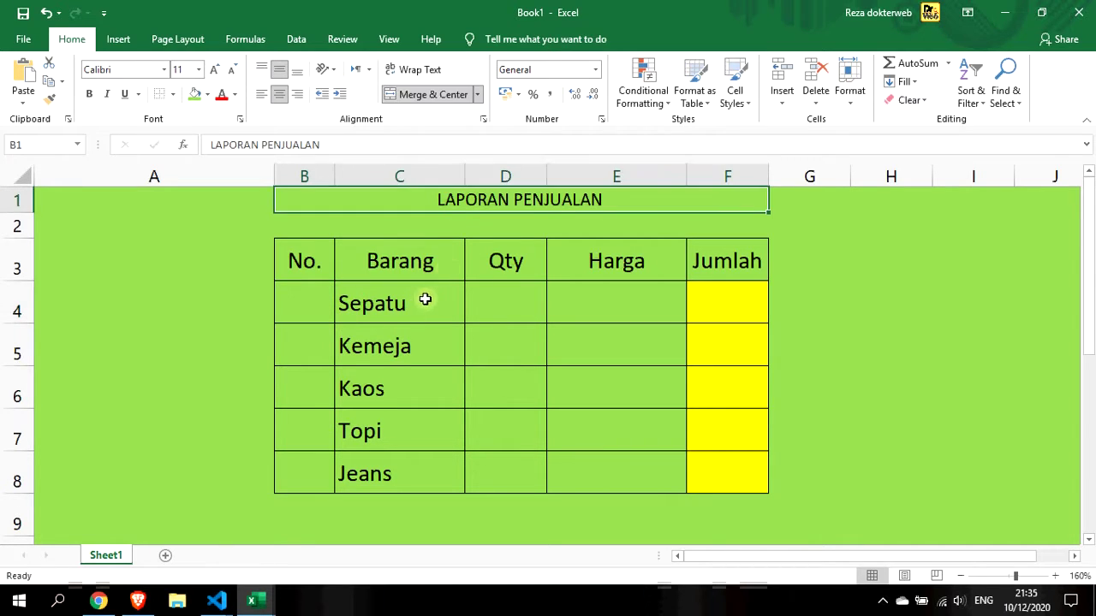
pyautogui.click(424, 299)
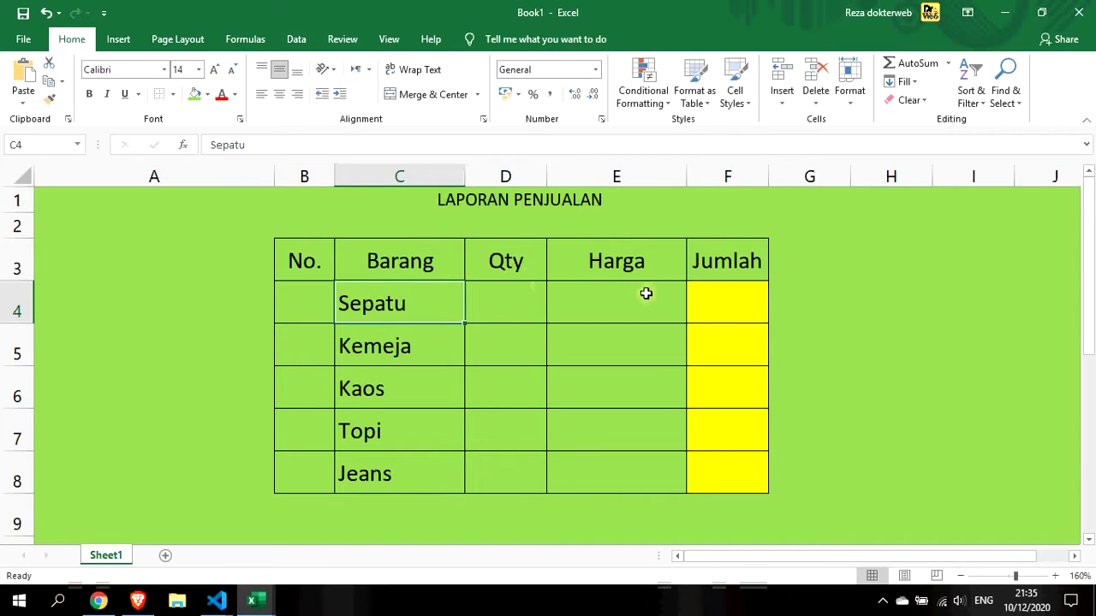
pyautogui.moveTo(769, 176); pyautogui.dragTo(830, 176)
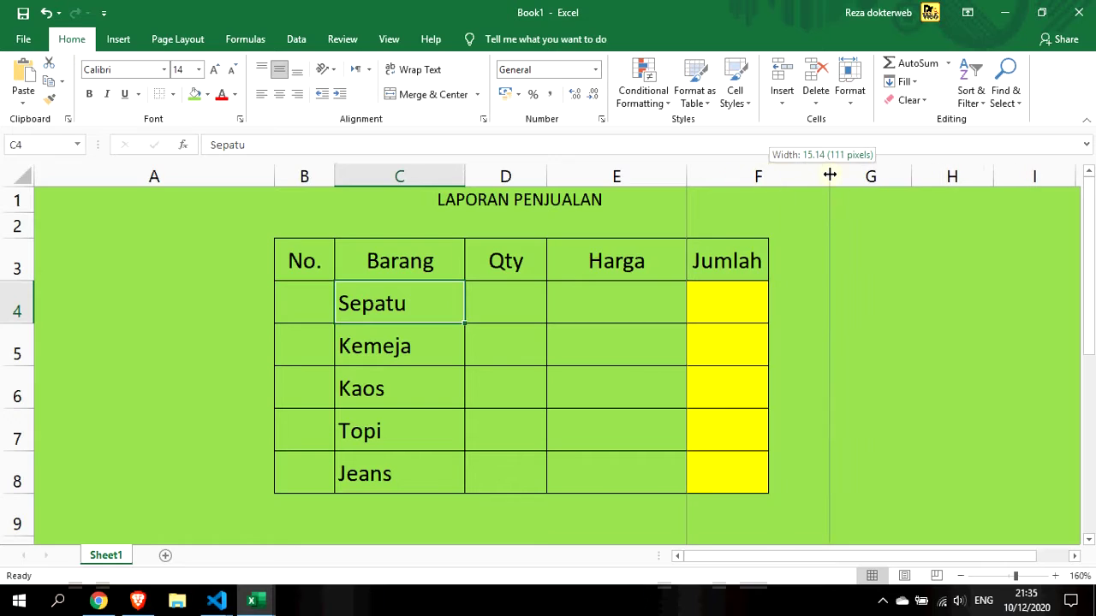
pyautogui.click(845, 259)
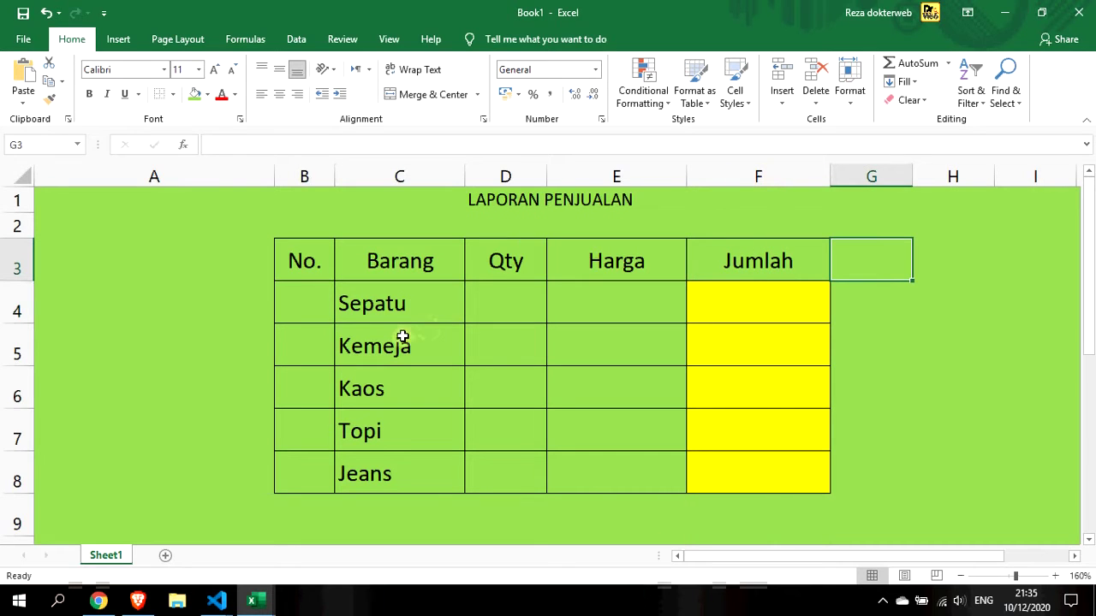
pyautogui.click(324, 305)
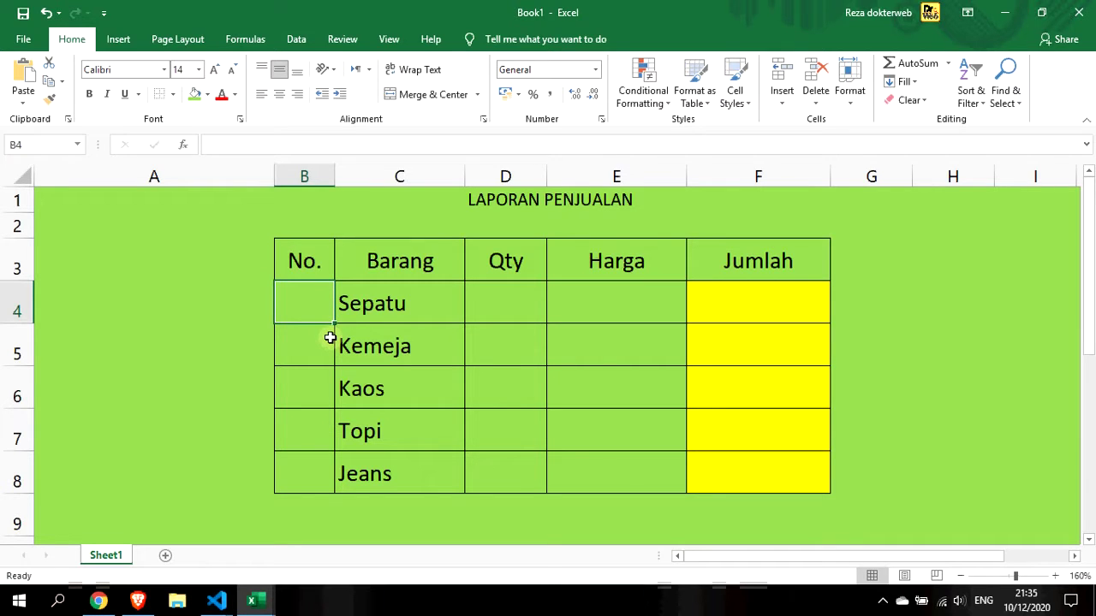
# Enter 1 in B4, fill the No. column down to 5, and centre the numbers.
pyautogui.write('1')
pyautogui.press('Return')
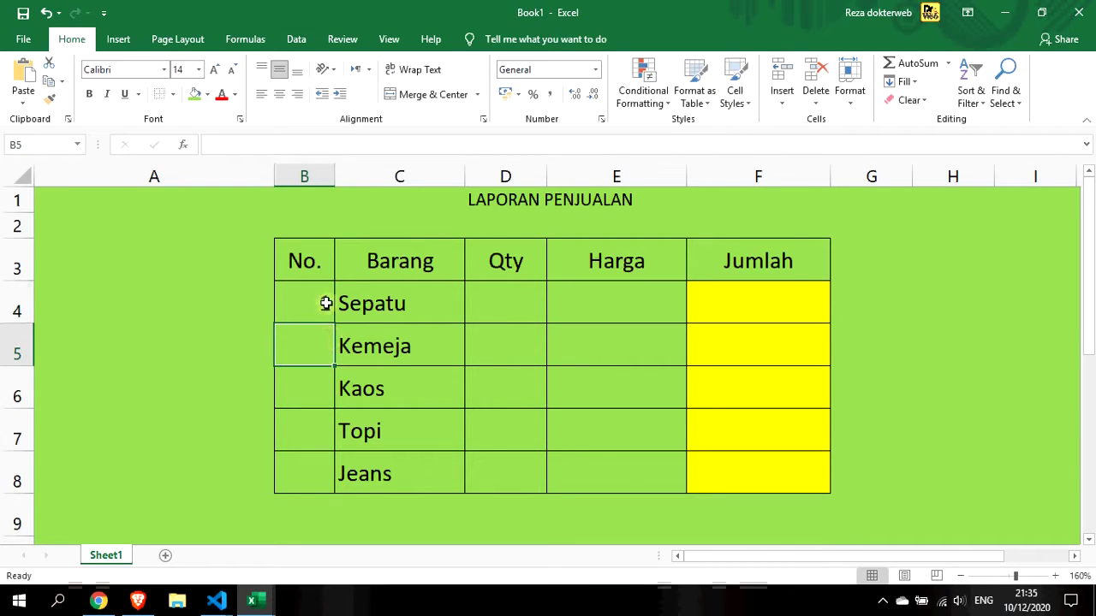
pyautogui.click(326, 303)
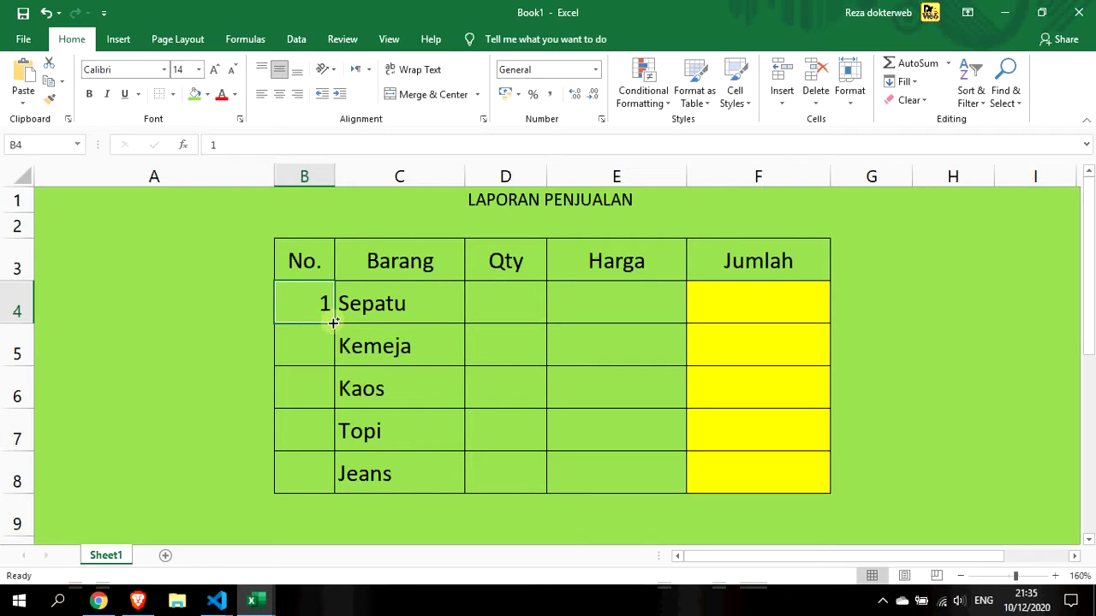
pyautogui.moveTo(333, 322); pyautogui.dragTo(335, 427)
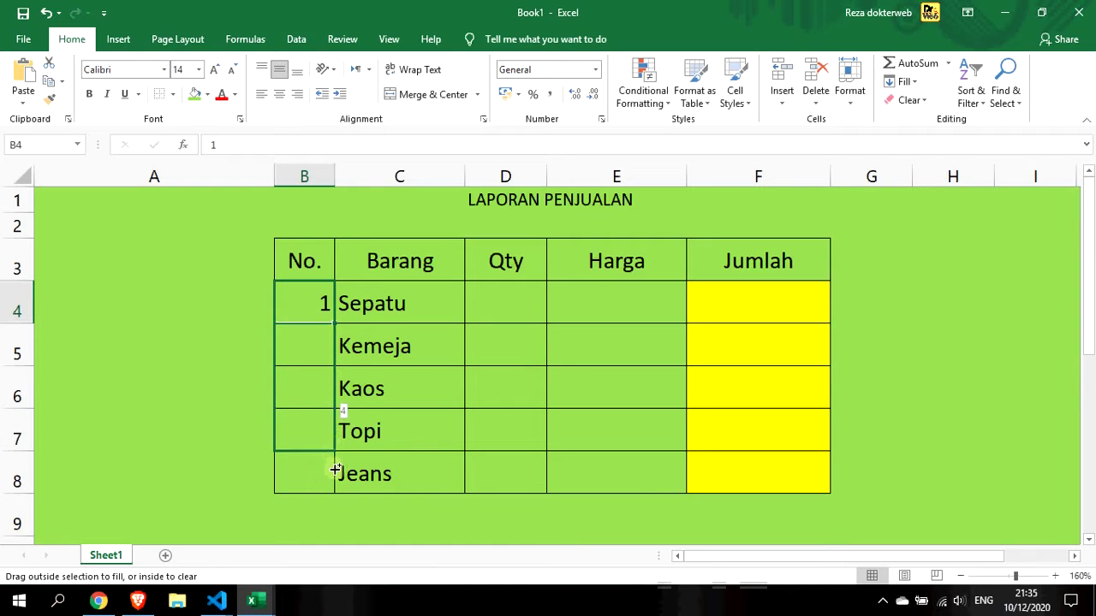
pyautogui.moveTo(335, 427); pyautogui.dragTo(335, 479)
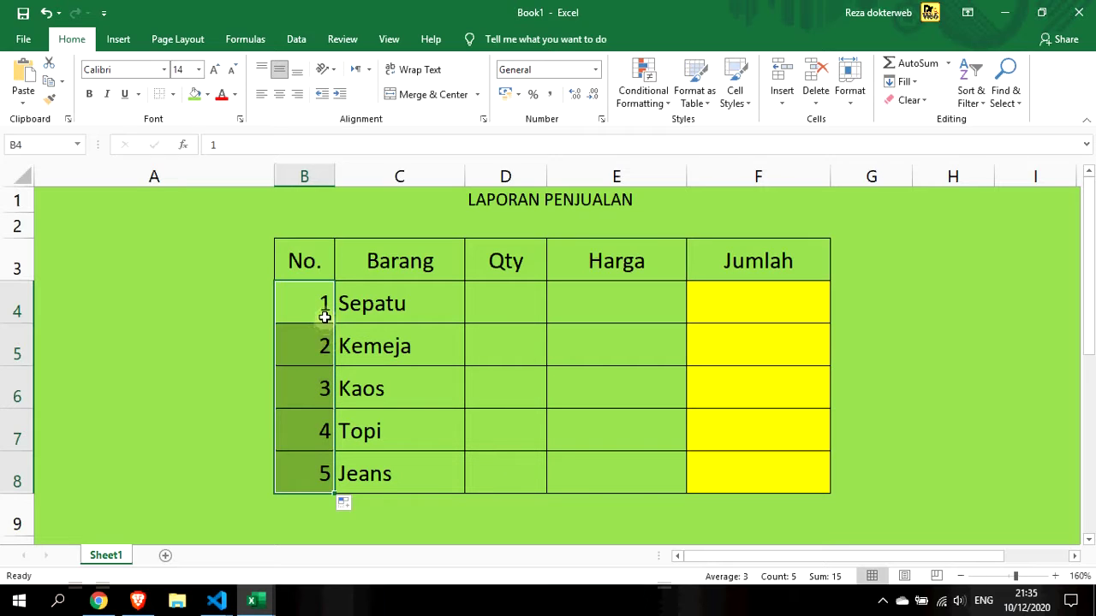
pyautogui.click(279, 94)
pyautogui.click(414, 296)
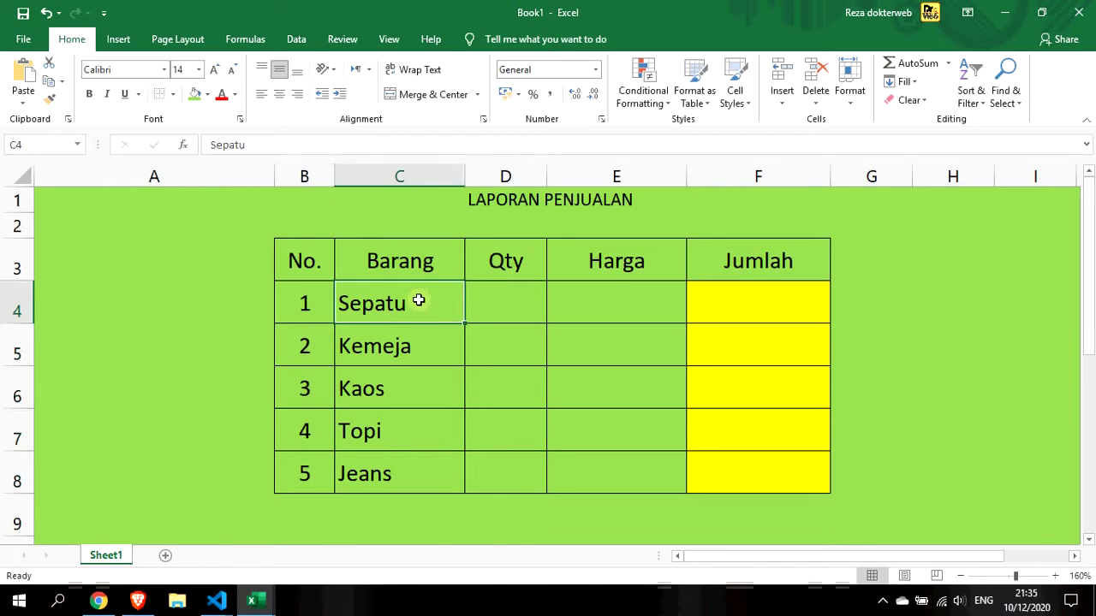
# Enter Qty 12, 30 and 25 for Sepatu, Kemeja and Kaos, correcting the Kaos entry.
pyautogui.click(485, 301)
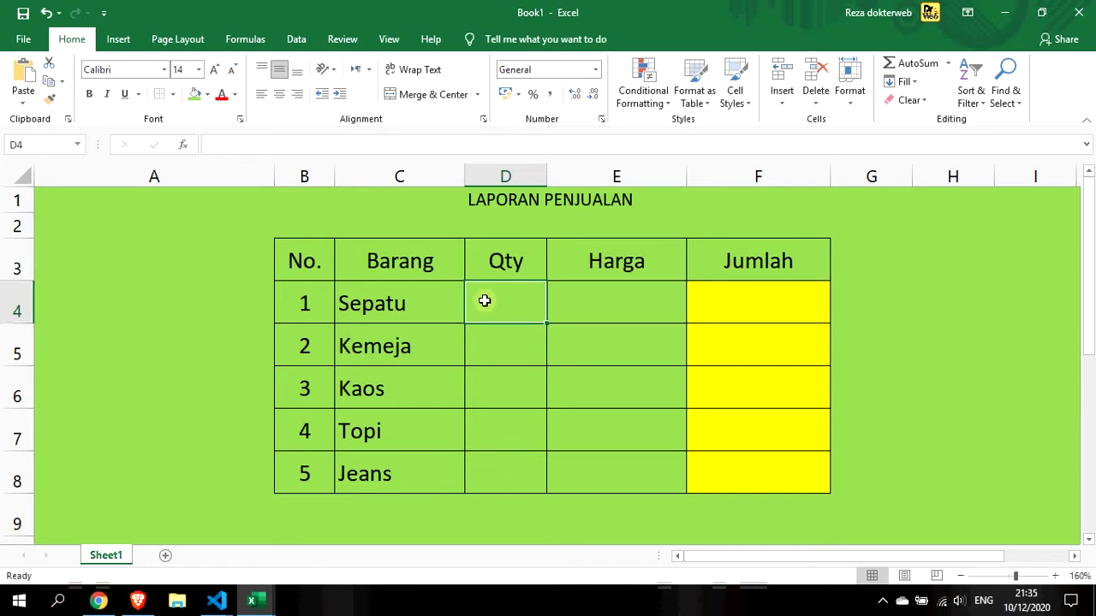
pyautogui.write('12')
pyautogui.press('Return')
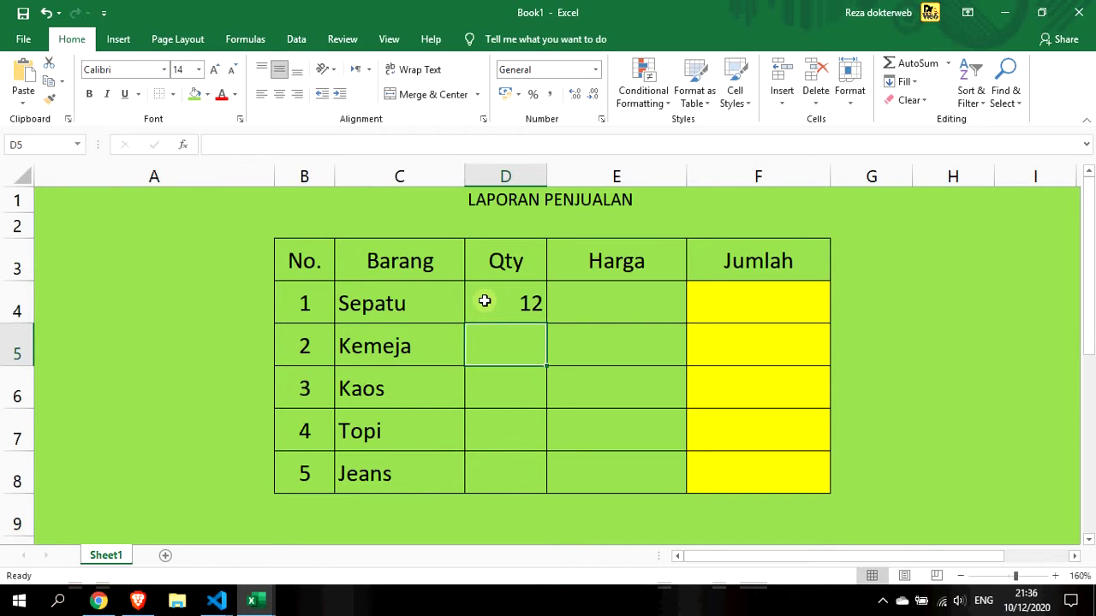
pyautogui.write('30')
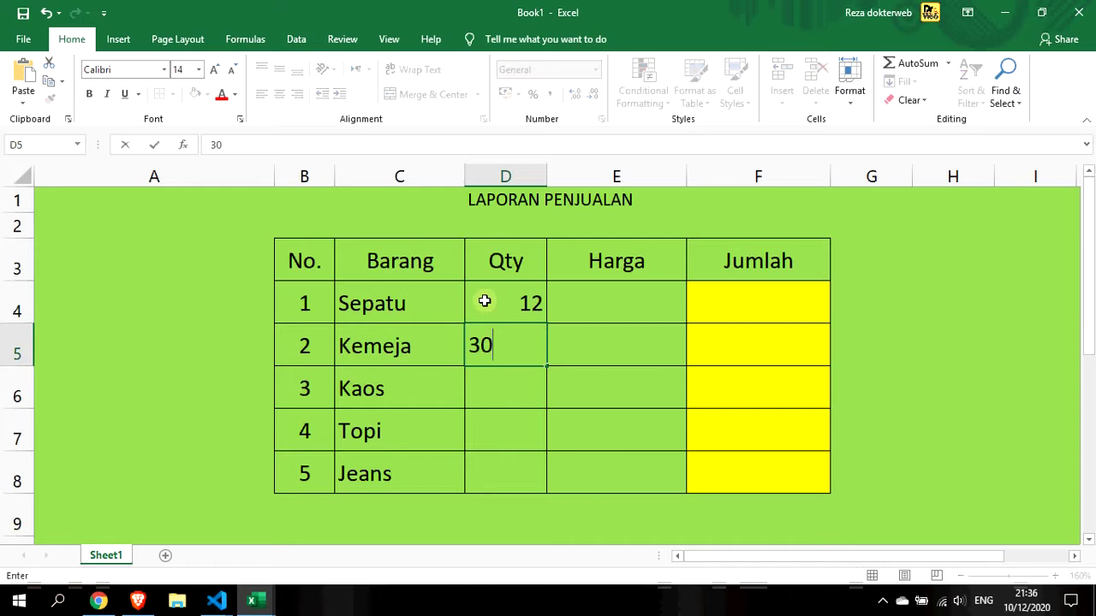
pyautogui.press('Return')
pyautogui.write('2')
pyautogui.press('Return')
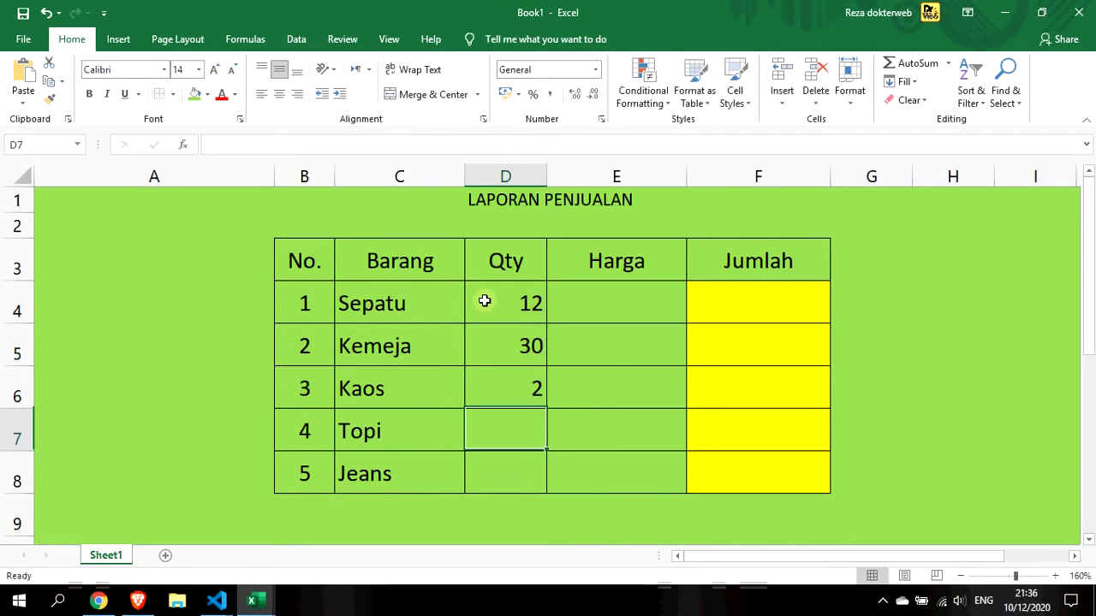
pyautogui.press('Up')
pyautogui.write('25')
pyautogui.press('Return')
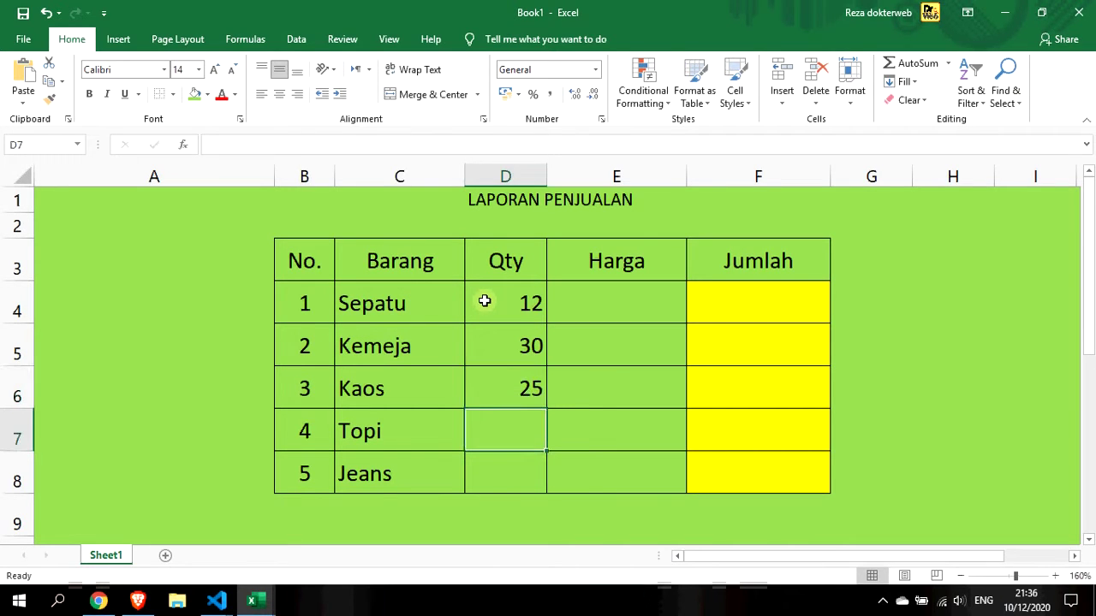
# Enter Qty 10 for Topi and 22 for Jeans.
pyautogui.write('10')
pyautogui.press('Return')
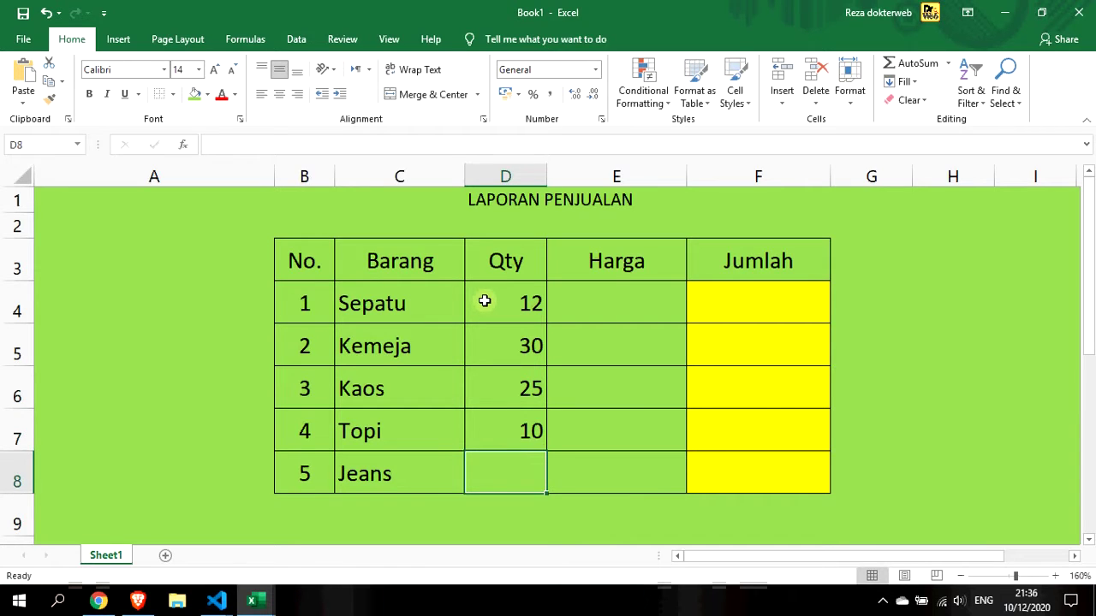
pyautogui.write('22')
pyautogui.press('Return')
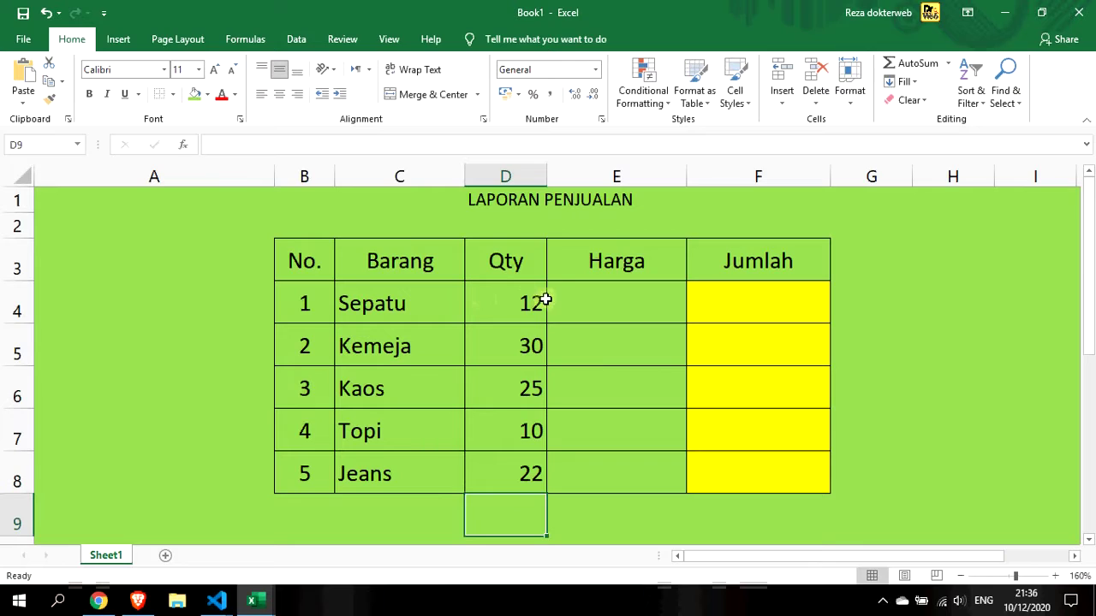
pyautogui.click(590, 307)
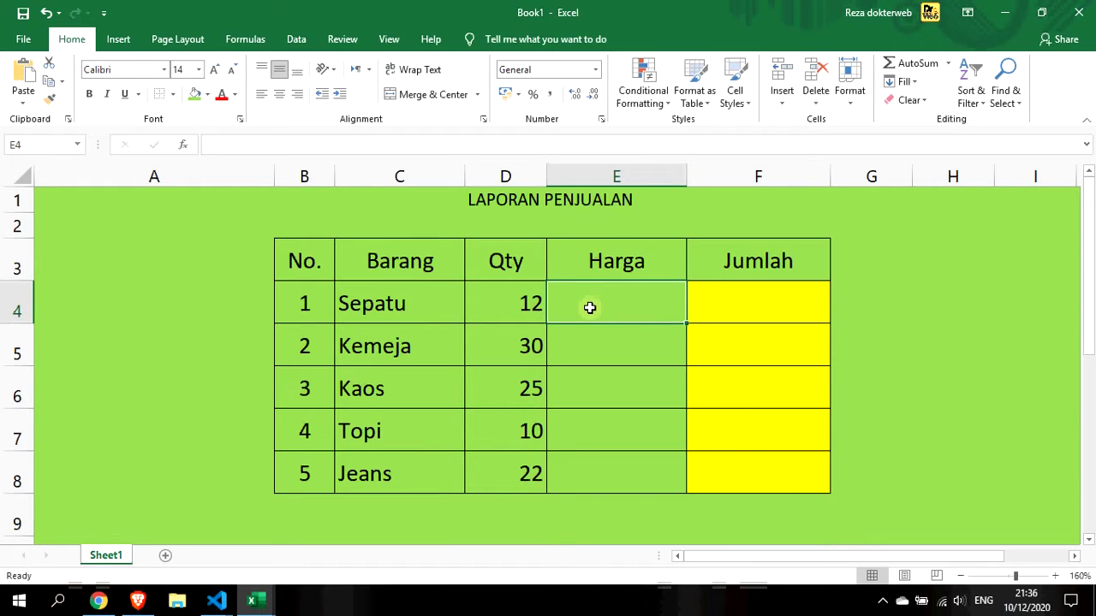
# Enter Harga prices 250000, 155000, 95000, 55000 and 300000 for the five items.
pyautogui.write('250000')
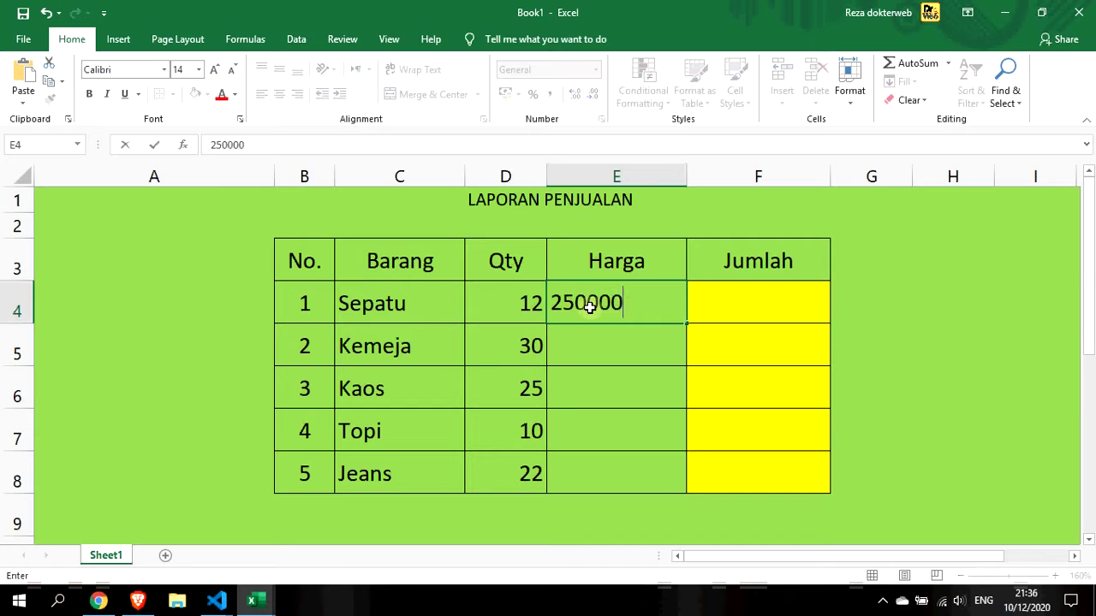
pyautogui.press('Return')
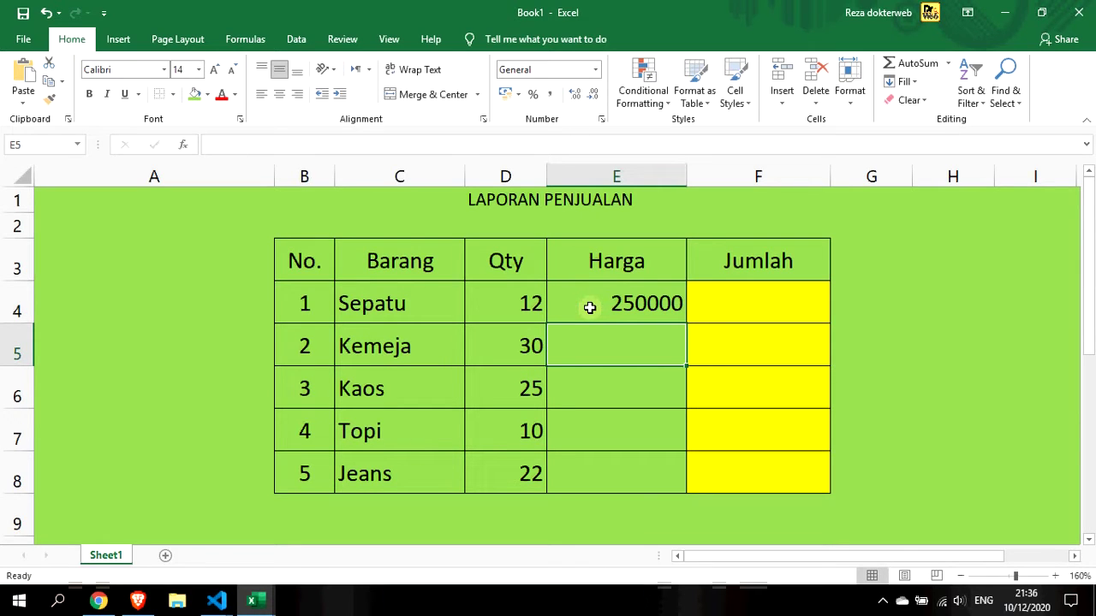
pyautogui.write('15')
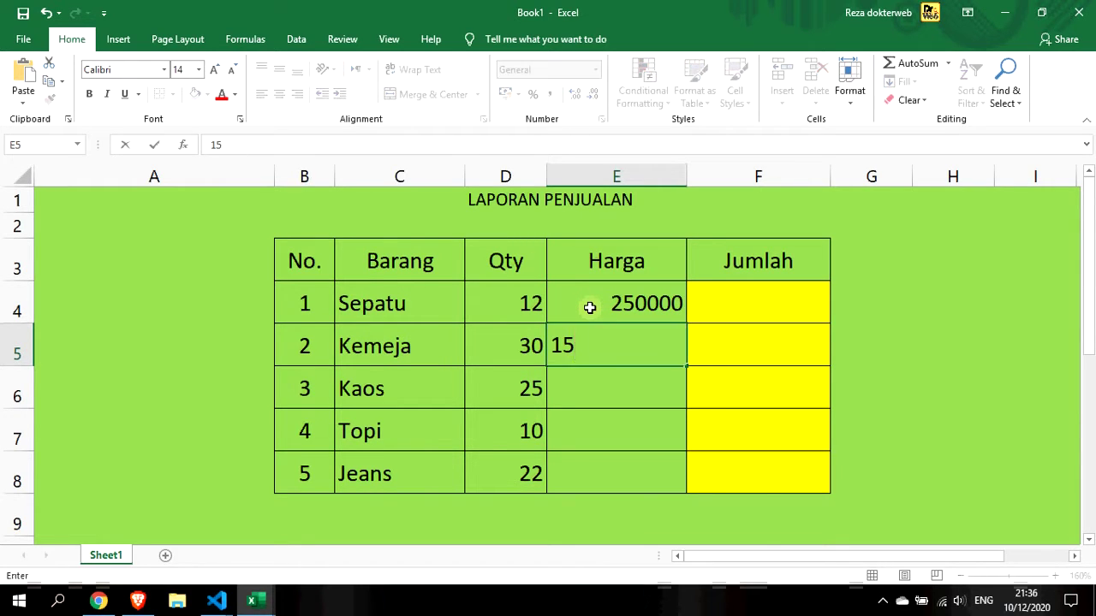
pyautogui.press('BackSpace')
pyautogui.write('5500')
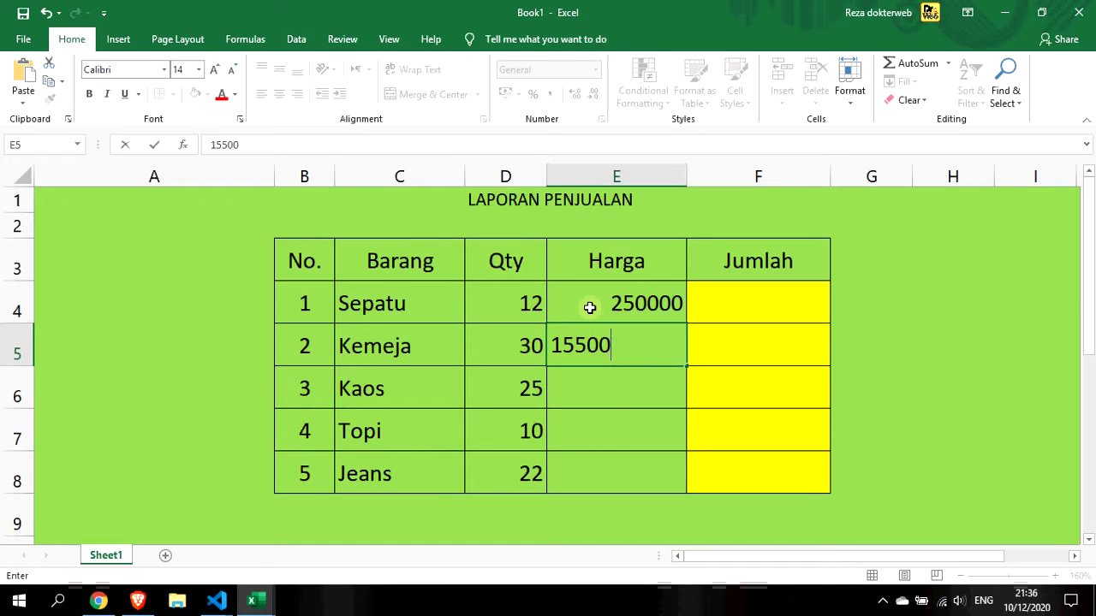
pyautogui.write('0')
pyautogui.press('Return')
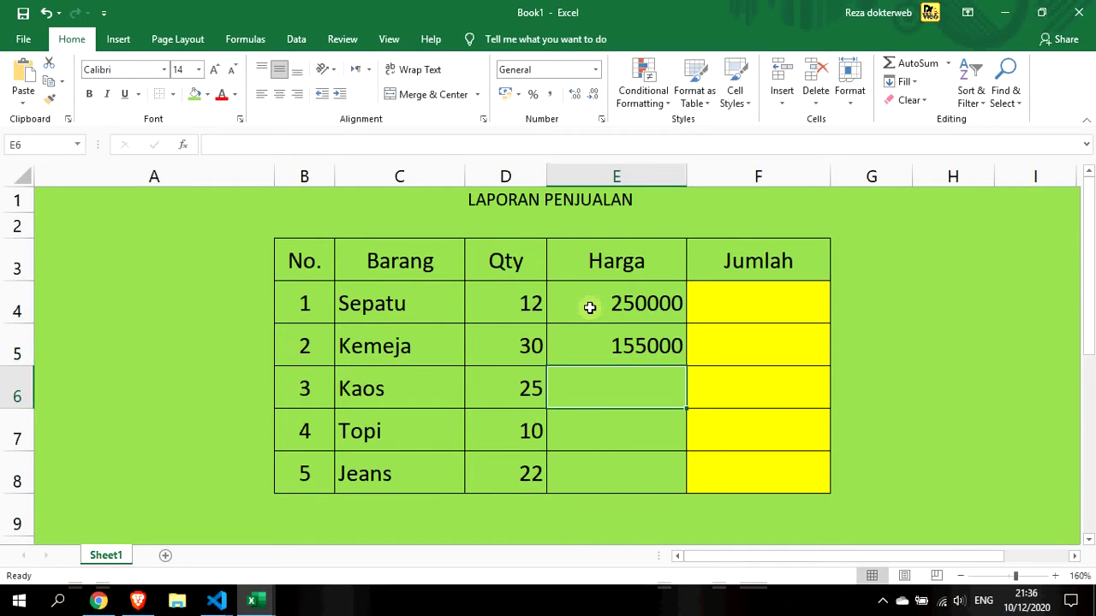
pyautogui.write('95')
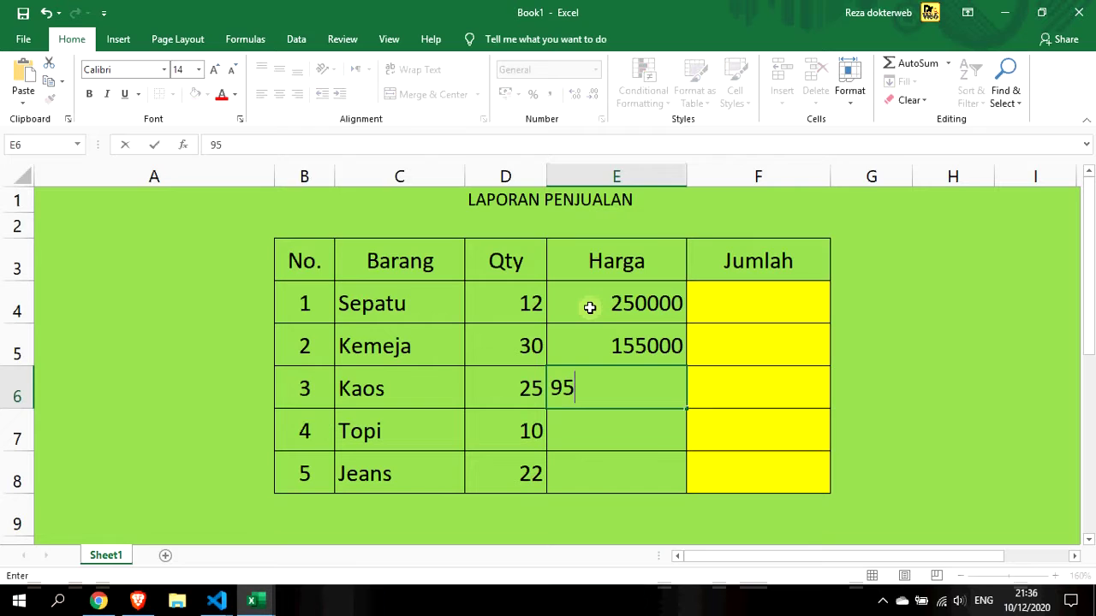
pyautogui.write('000')
pyautogui.press('Return')
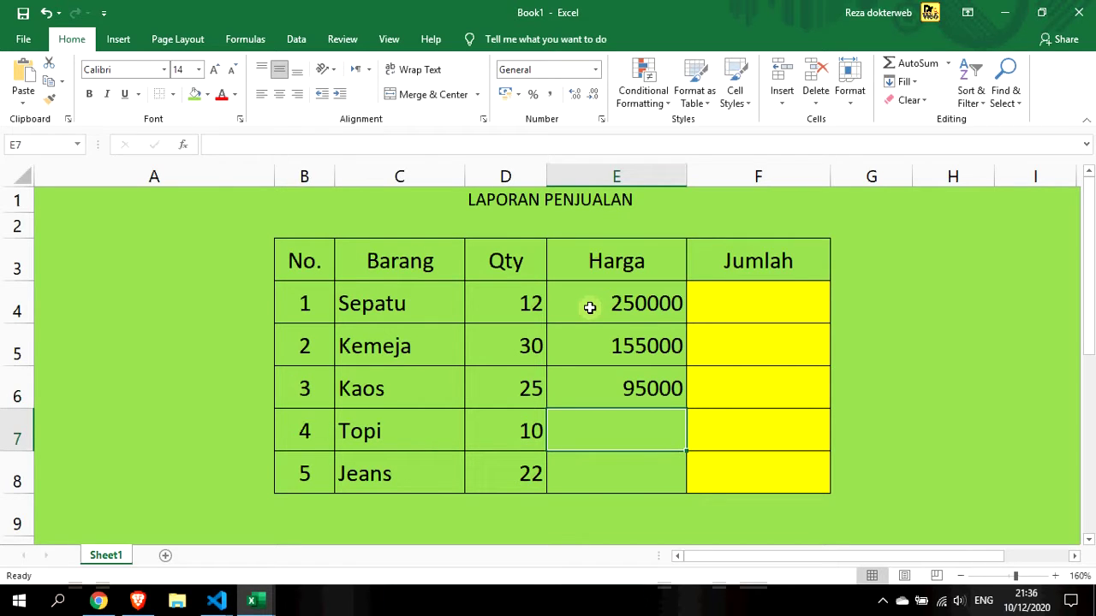
pyautogui.write('55000')
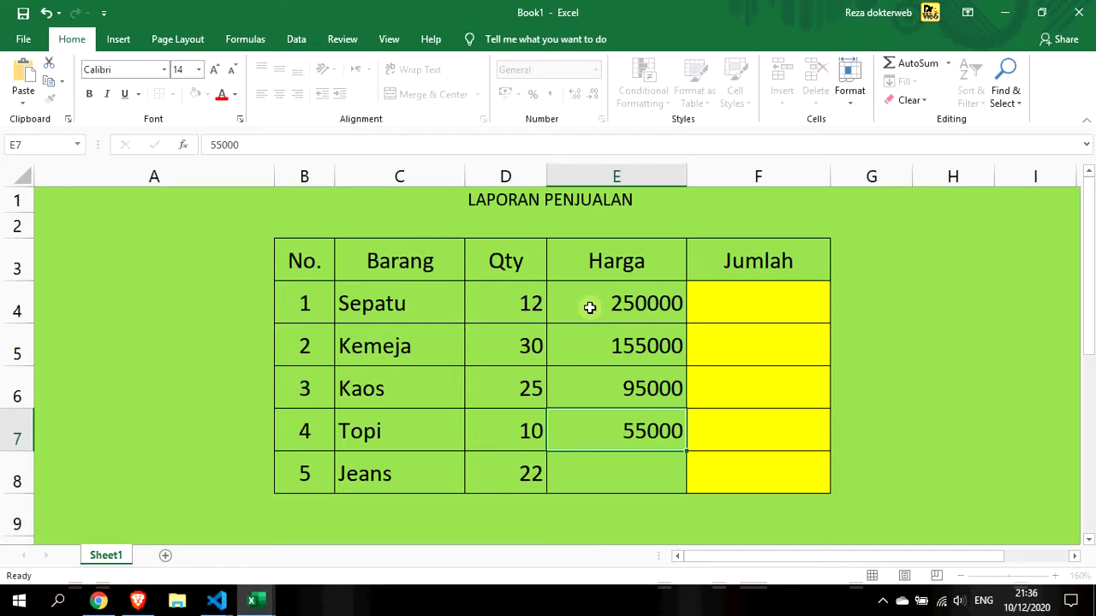
pyautogui.press('Return')
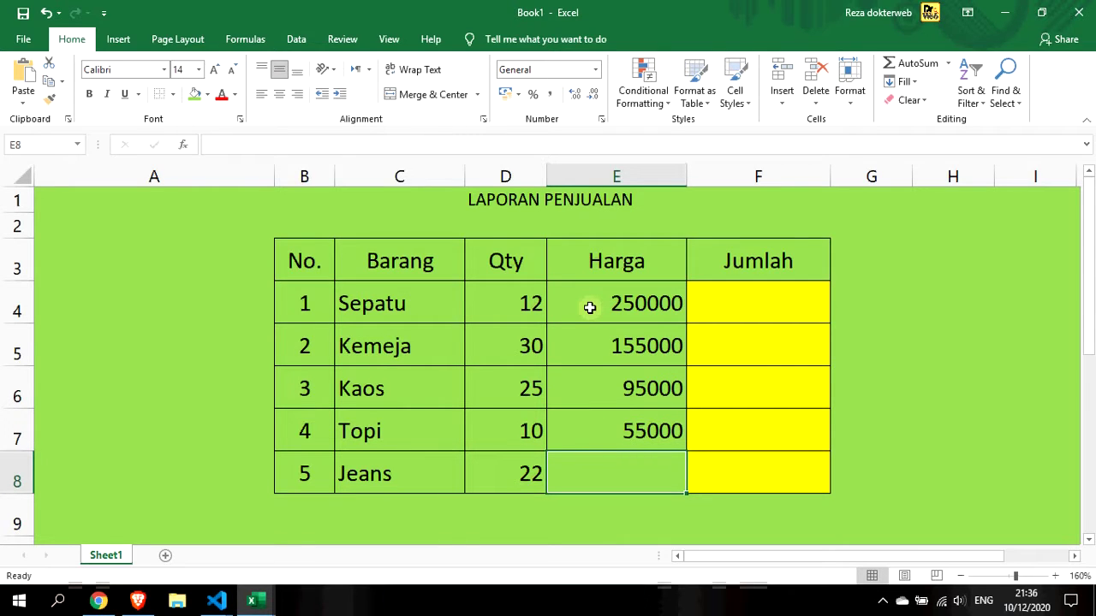
pyautogui.write('300000')
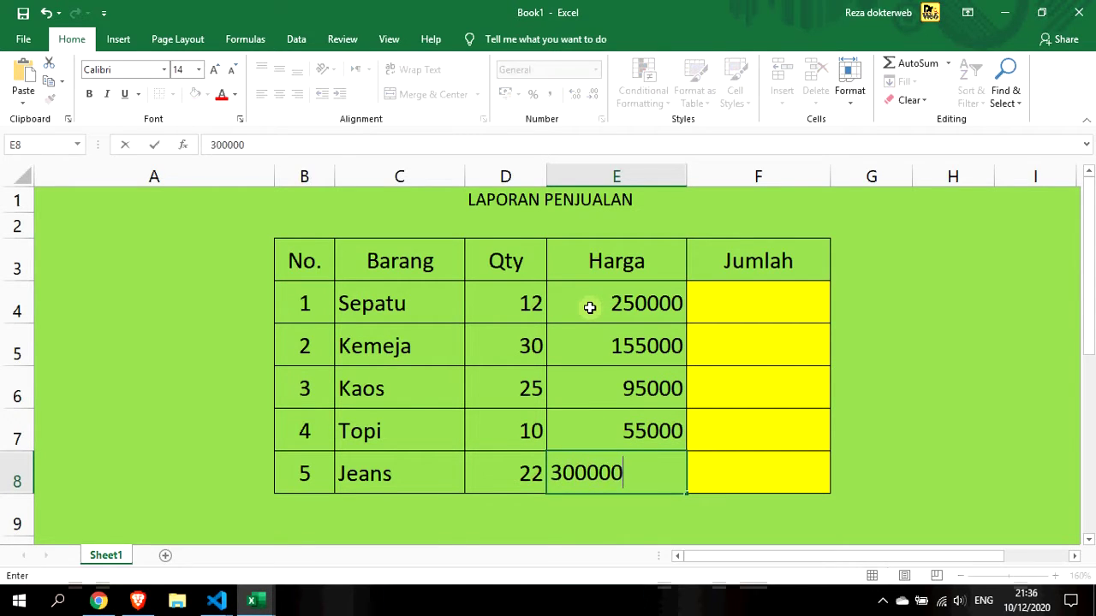
pyautogui.press('Return')
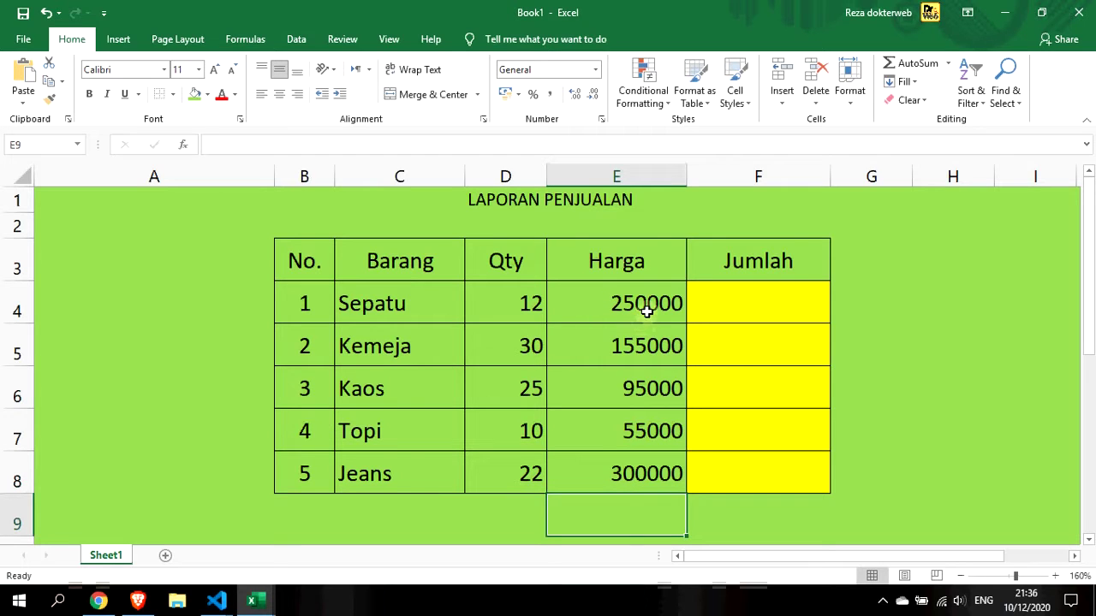
# Apply Comma Style with zero decimal places to the Harga prices E4:E8.
pyautogui.click(647, 300)
pyautogui.moveTo(648, 300); pyautogui.dragTo(656, 465)
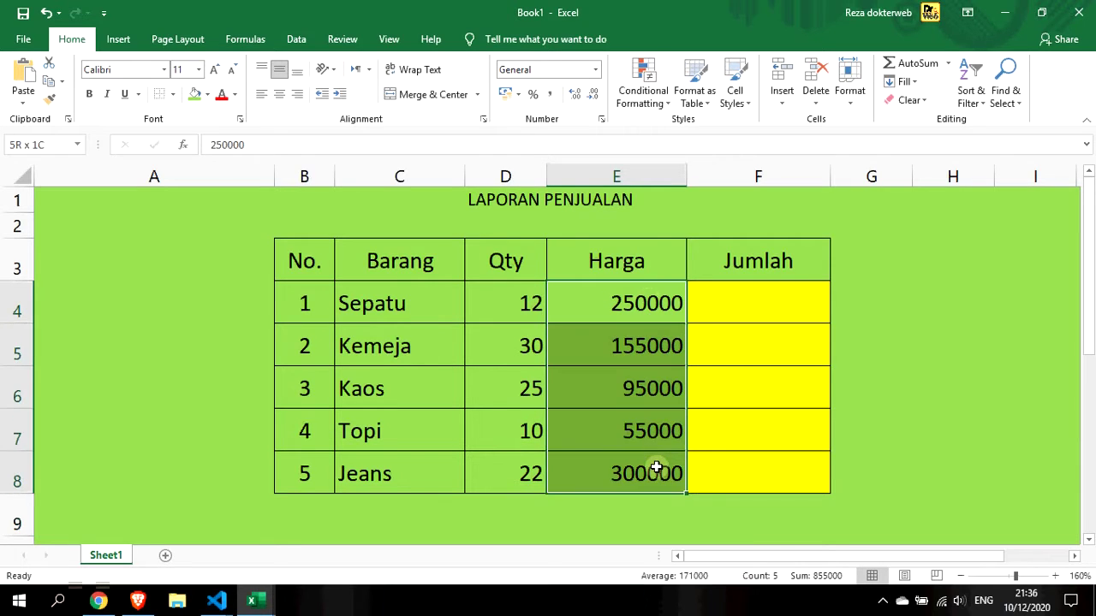
pyautogui.click(656, 465)
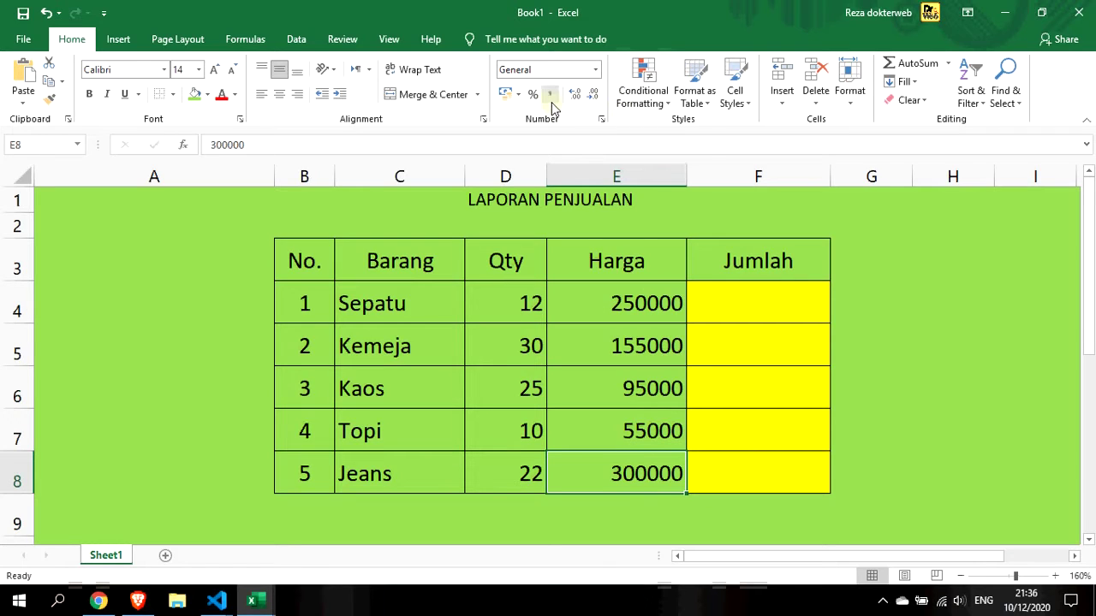
pyautogui.click(552, 108)
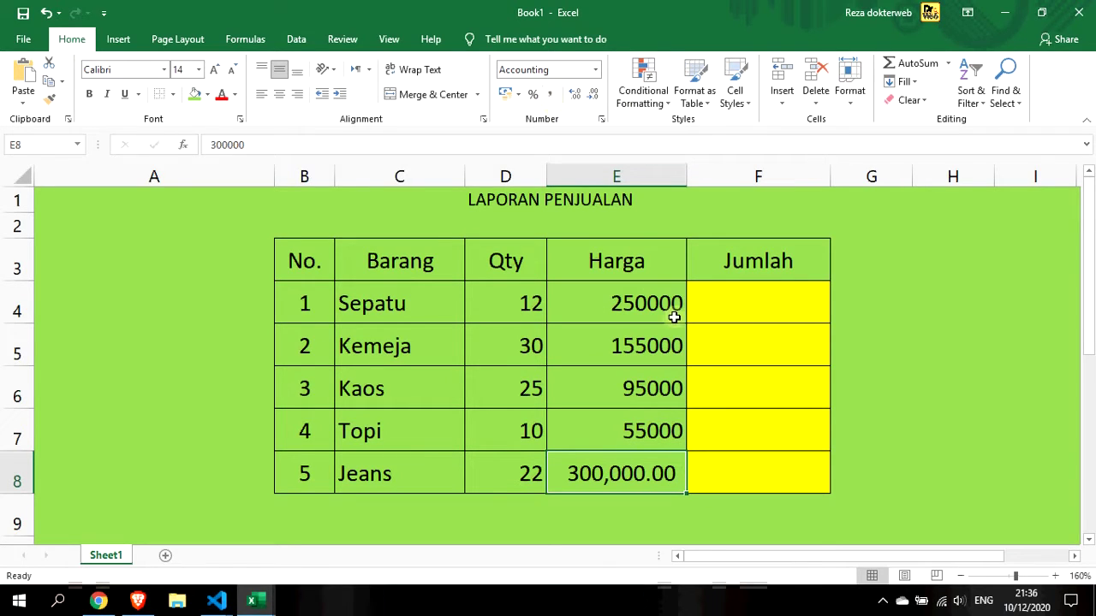
pyautogui.hotkey('ctrl', 'z')
pyautogui.click(645, 300)
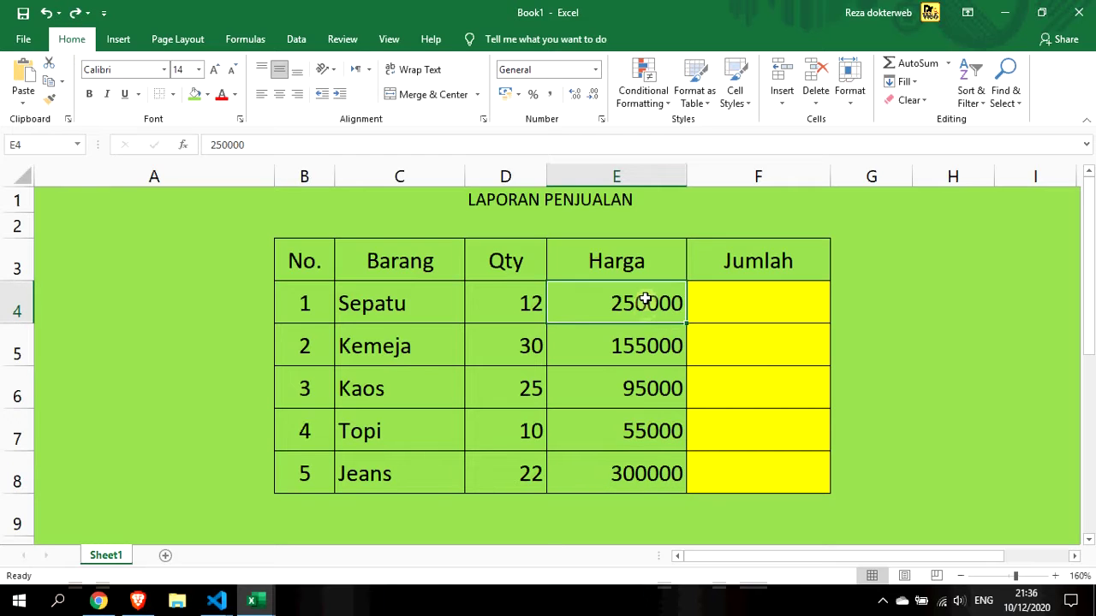
pyautogui.moveTo(644, 299); pyautogui.dragTo(656, 477)
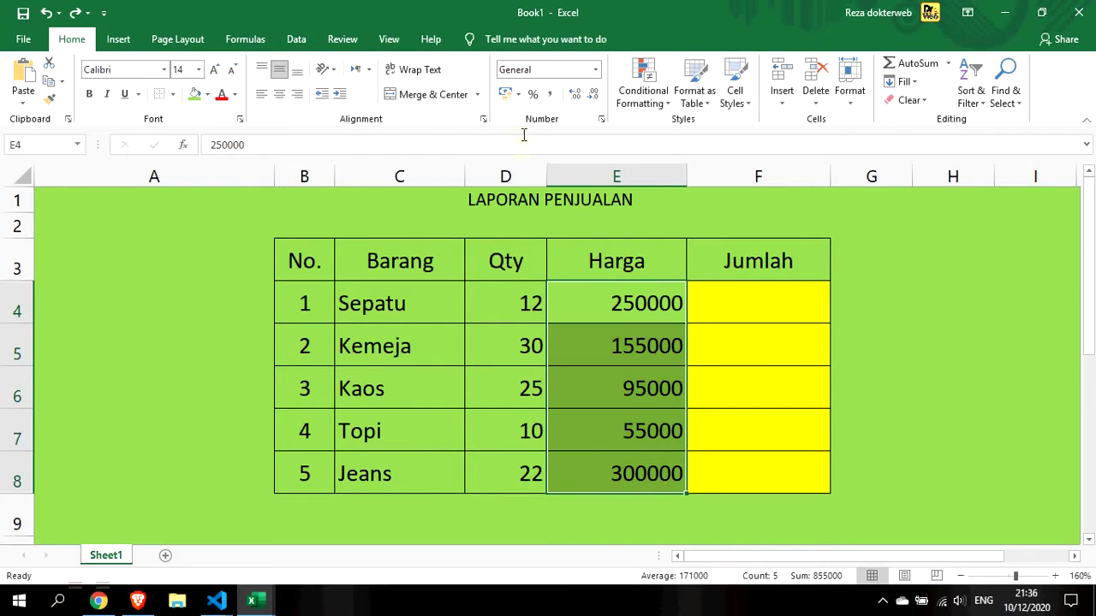
pyautogui.click(552, 96)
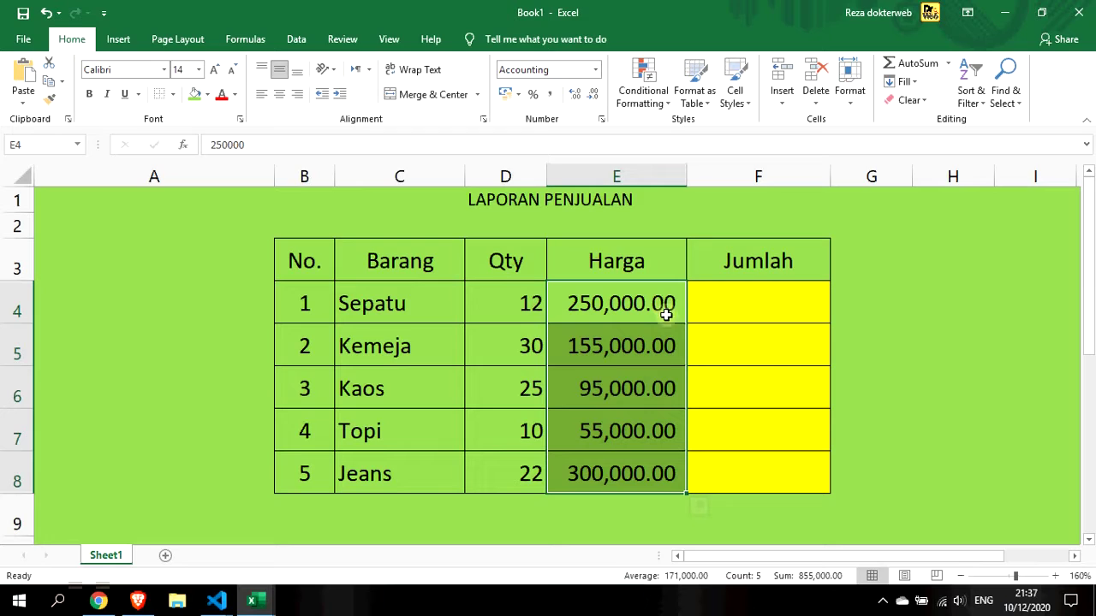
pyautogui.click(595, 96)
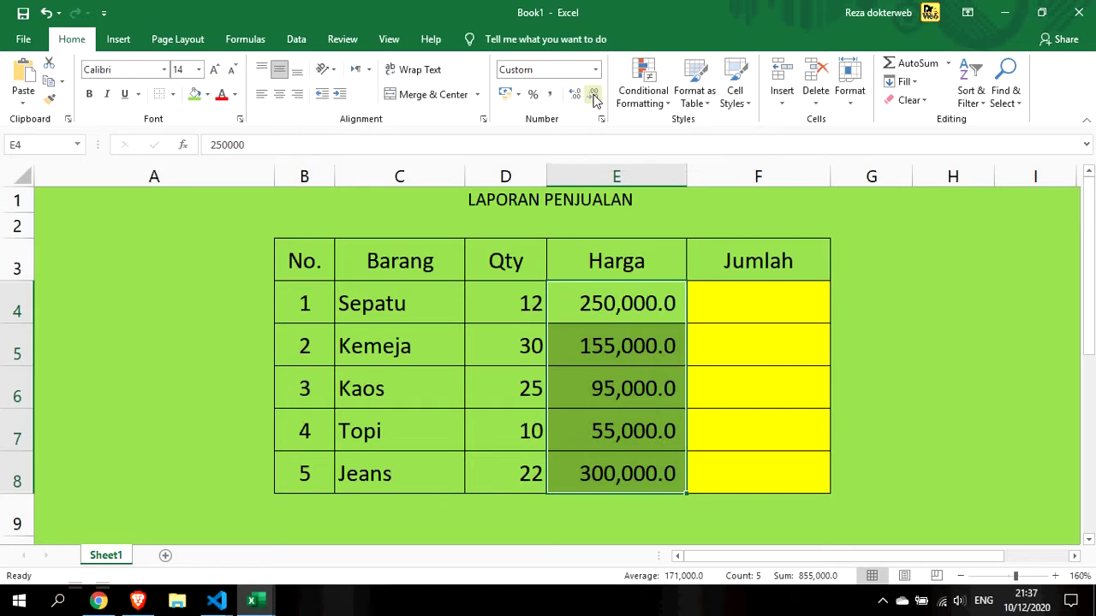
pyautogui.click(594, 96)
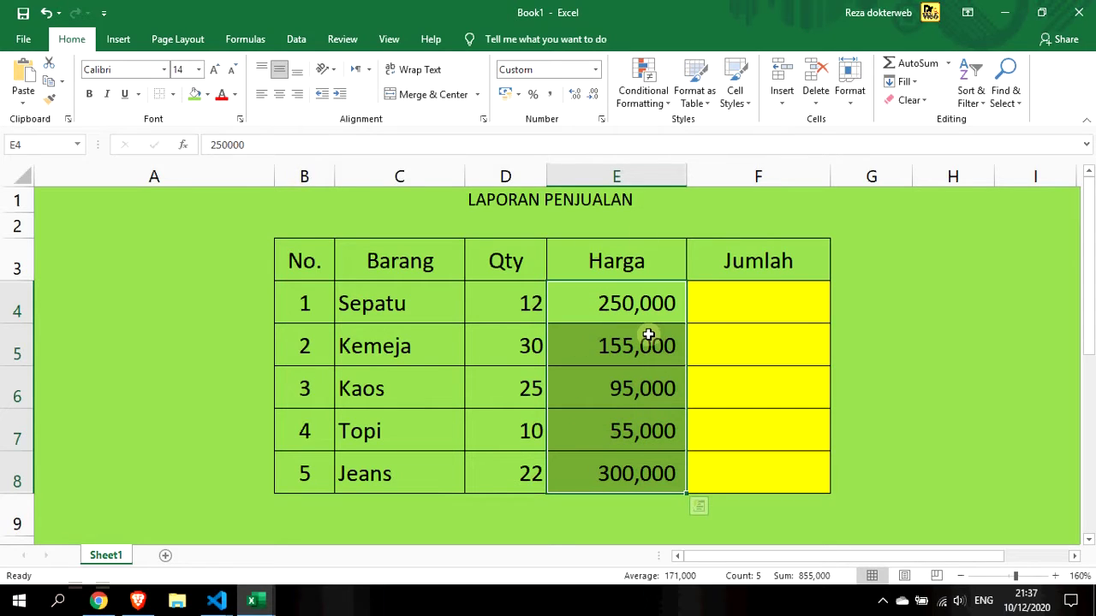
# Try entering 250.00 in E4, then undo it to restore the 250,000 price.
pyautogui.click(654, 385)
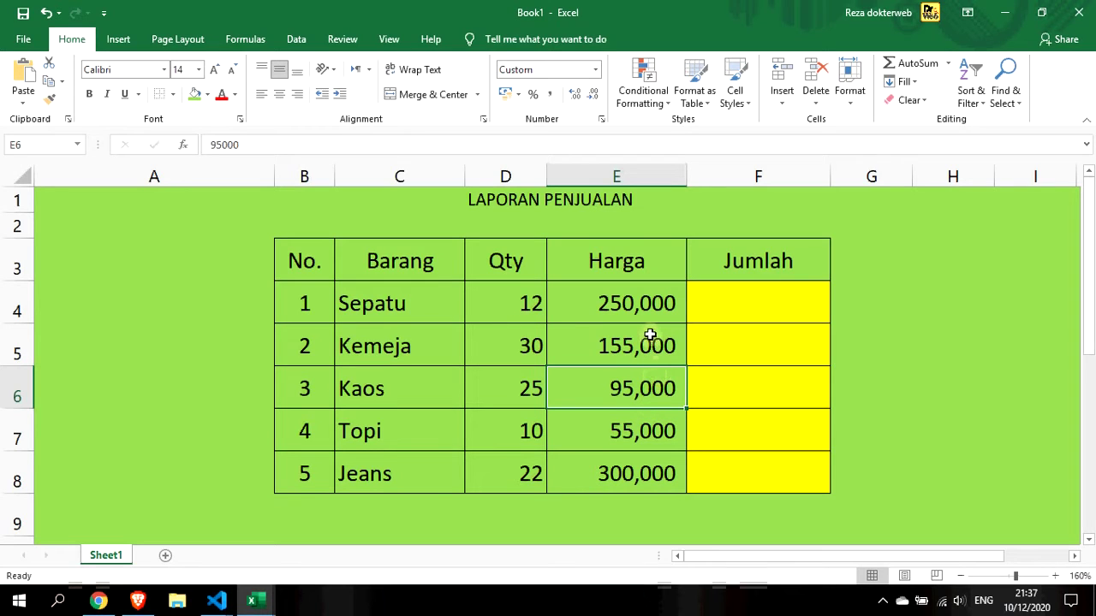
pyautogui.click(643, 309)
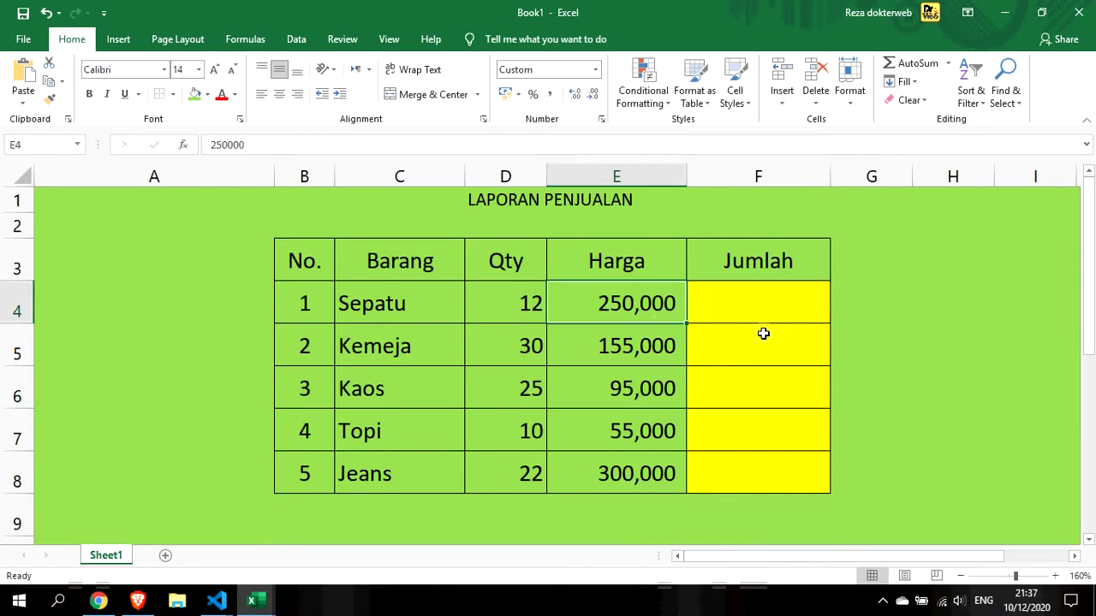
pyautogui.write('250.00')
pyautogui.press('Return')
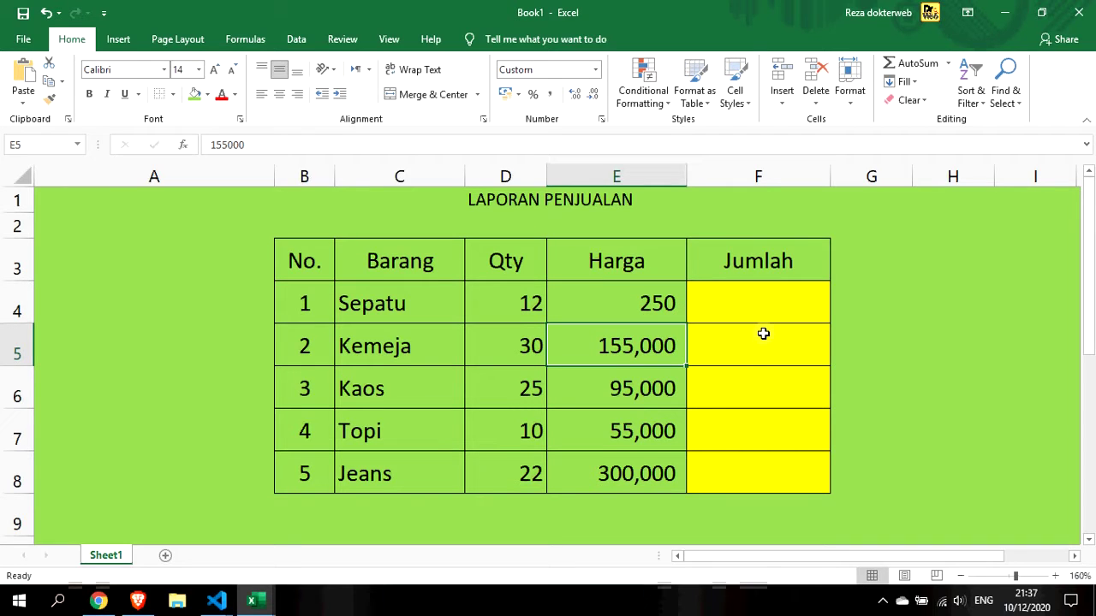
pyautogui.press('Up')
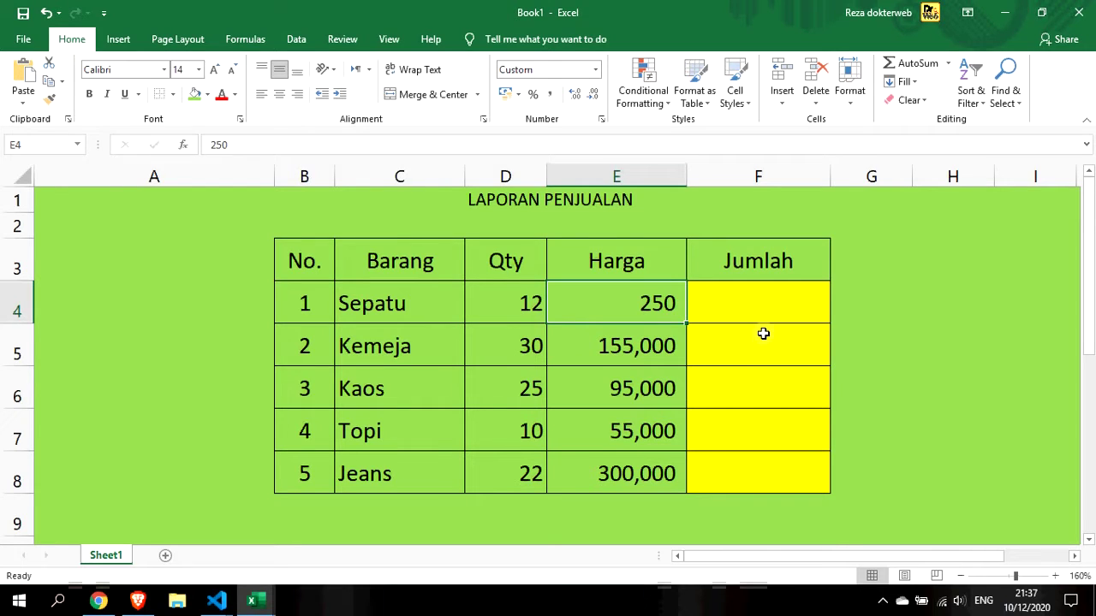
pyautogui.hotkey('ctrl', 'z')
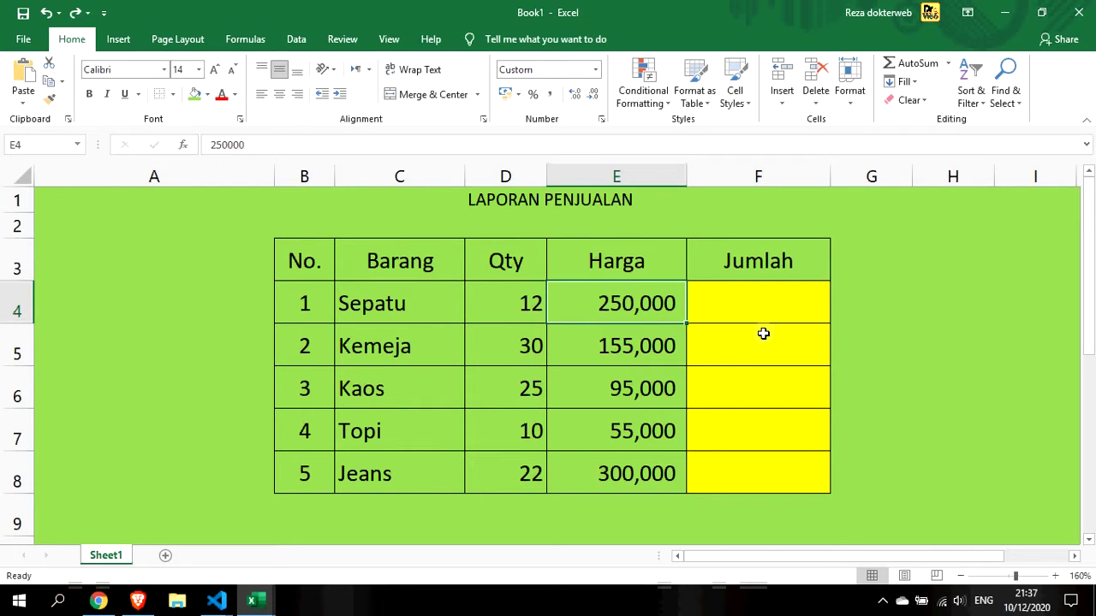
pyautogui.click(773, 318)
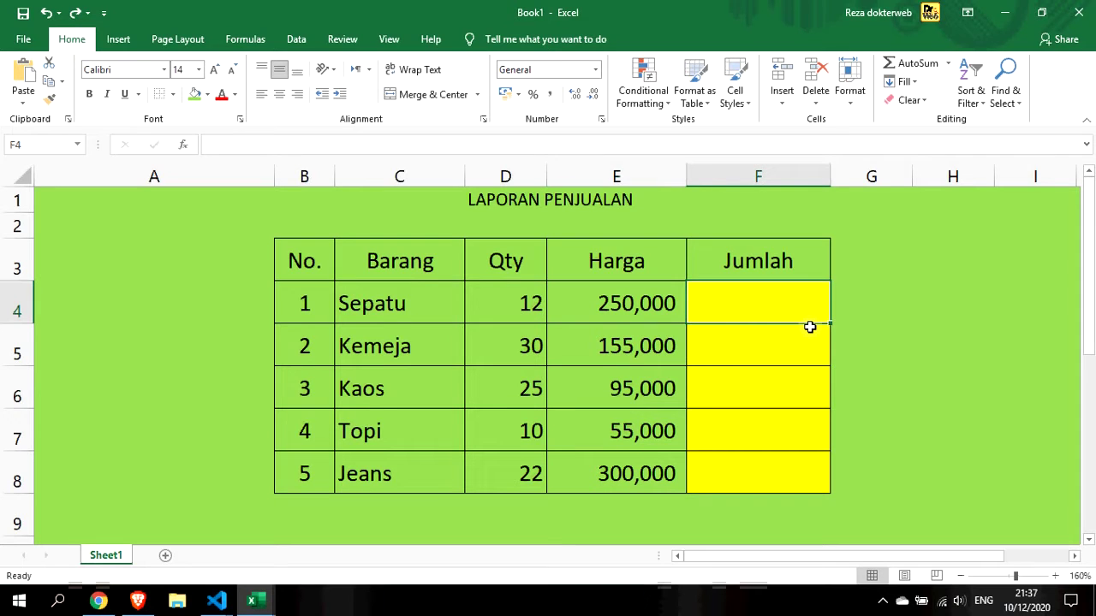
pyautogui.press('Left')
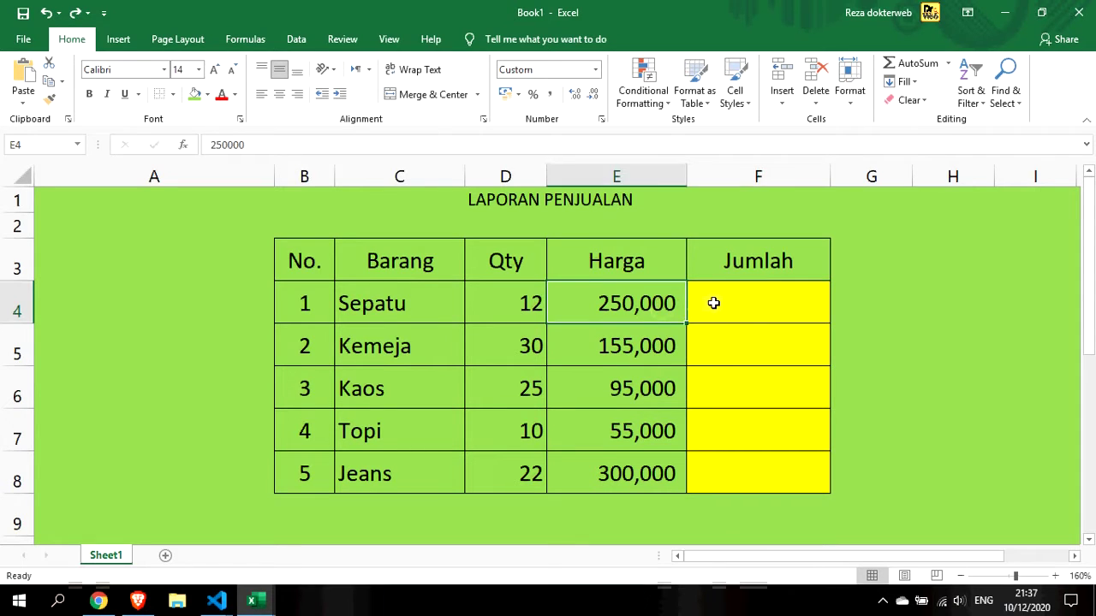
pyautogui.click(714, 302)
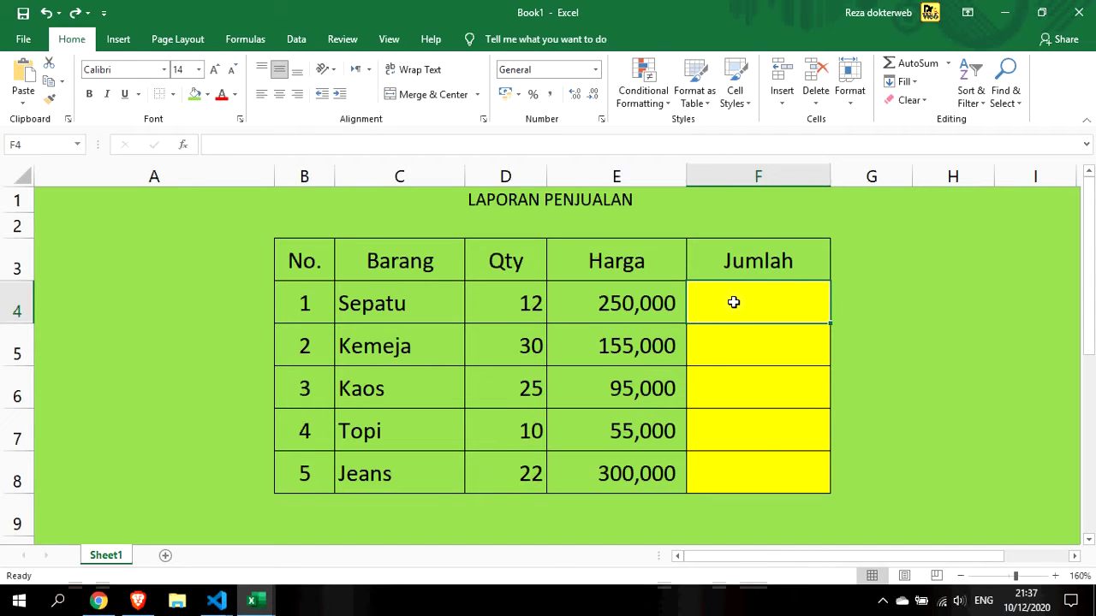
# Build the formula =D4*E4 in F4 so Sepatu's Jumlah shows 3,000,000.
pyautogui.write('=')
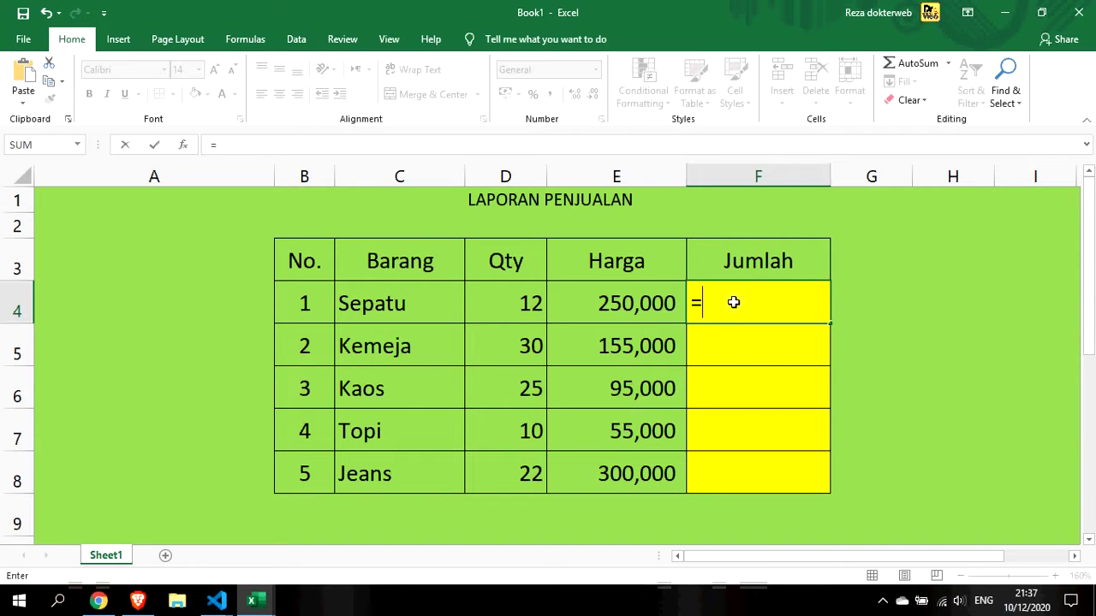
pyautogui.press('Left')
pyautogui.press('Left')
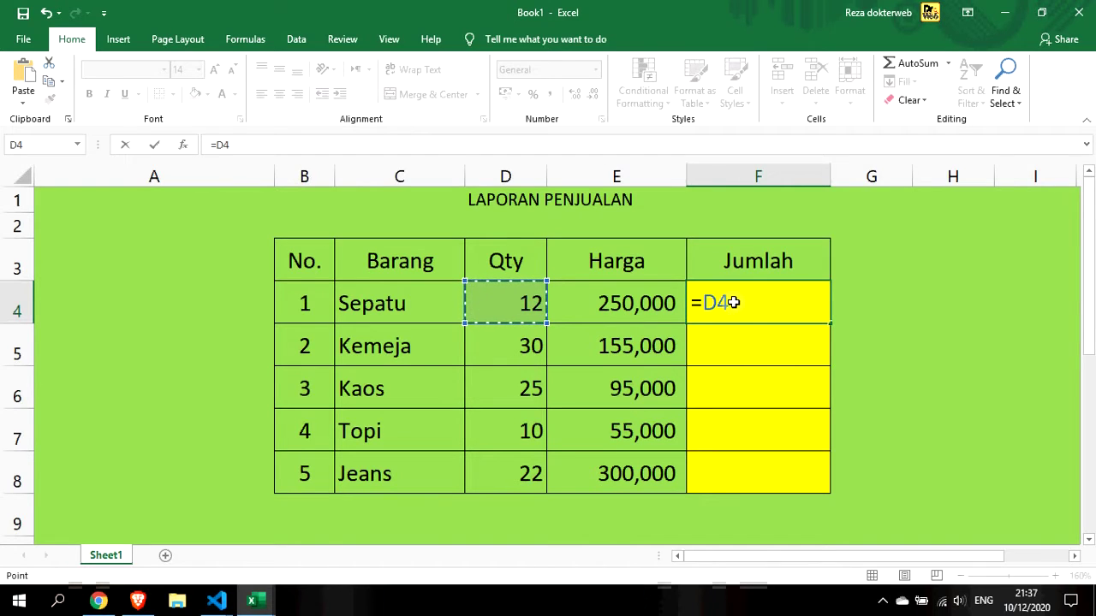
pyautogui.write('*')
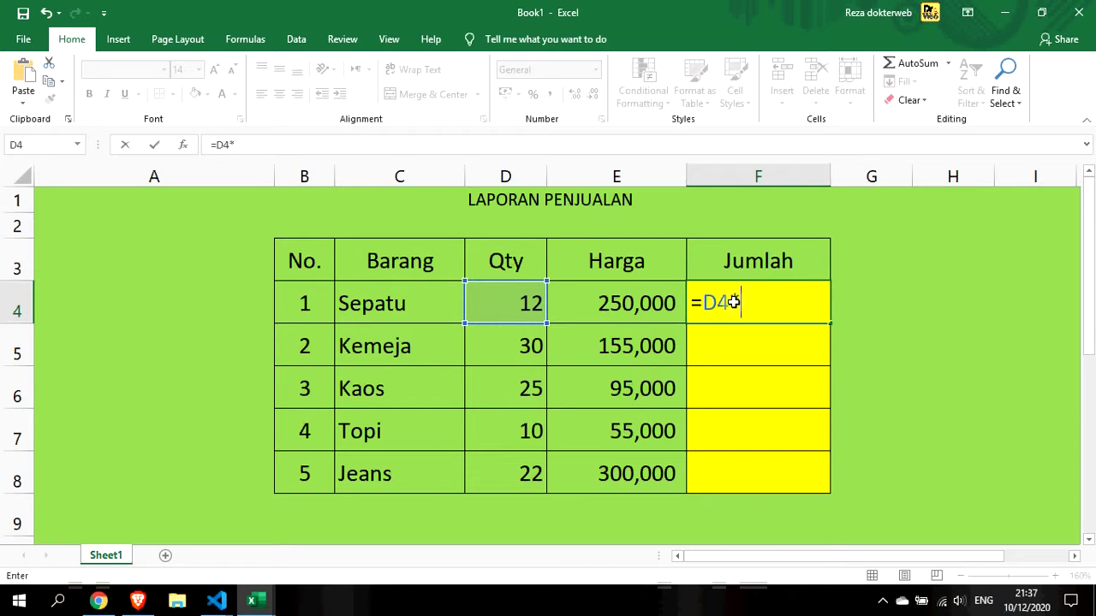
pyautogui.press('Right')
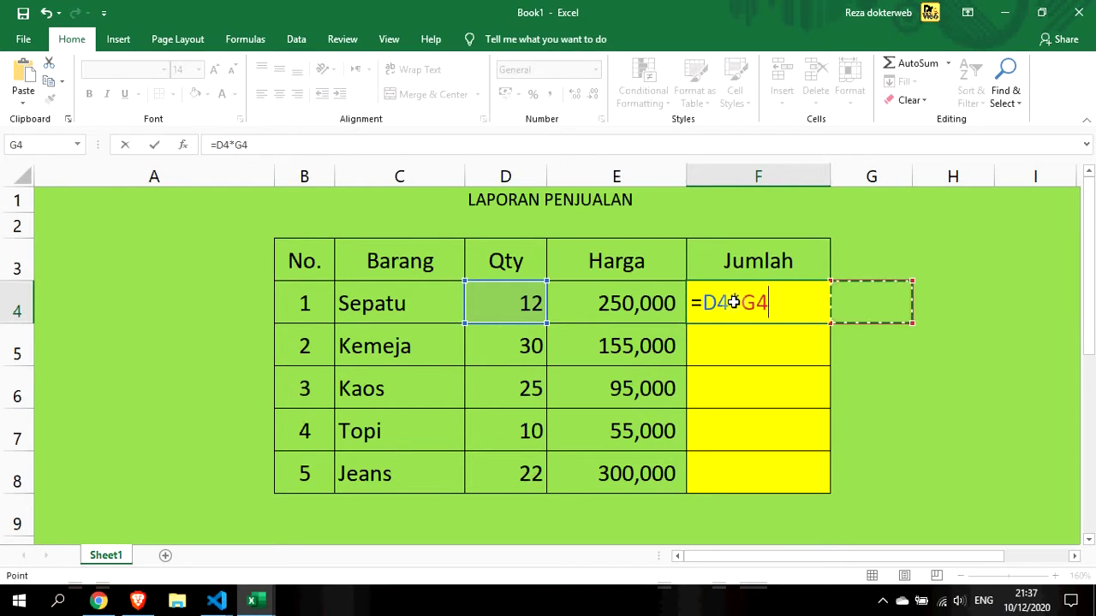
pyautogui.press('Left')
pyautogui.press('Left')
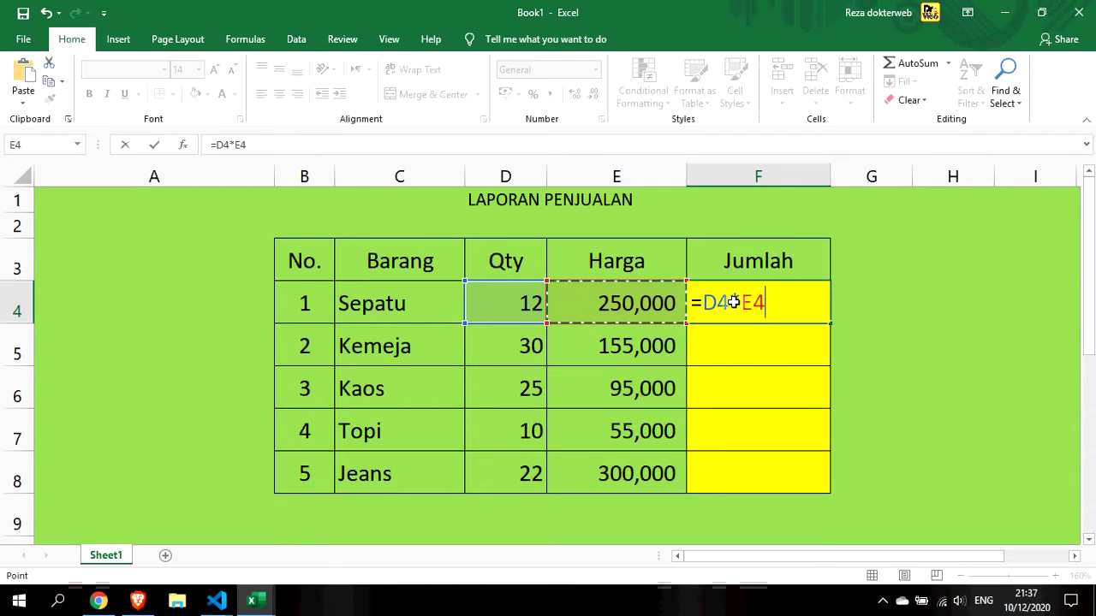
pyautogui.press('Return')
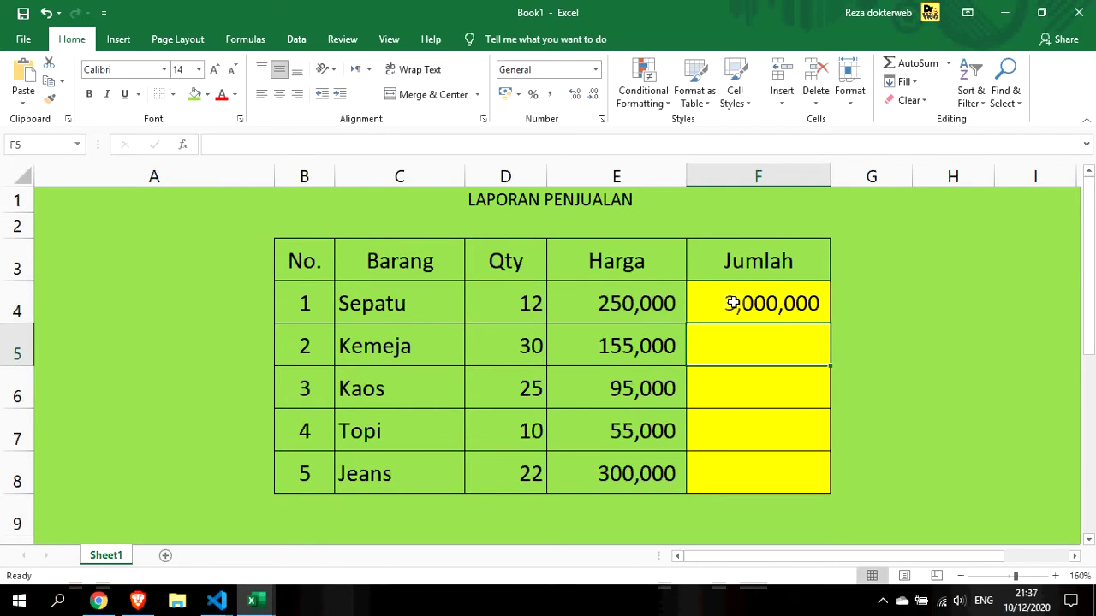
pyautogui.click(733, 303)
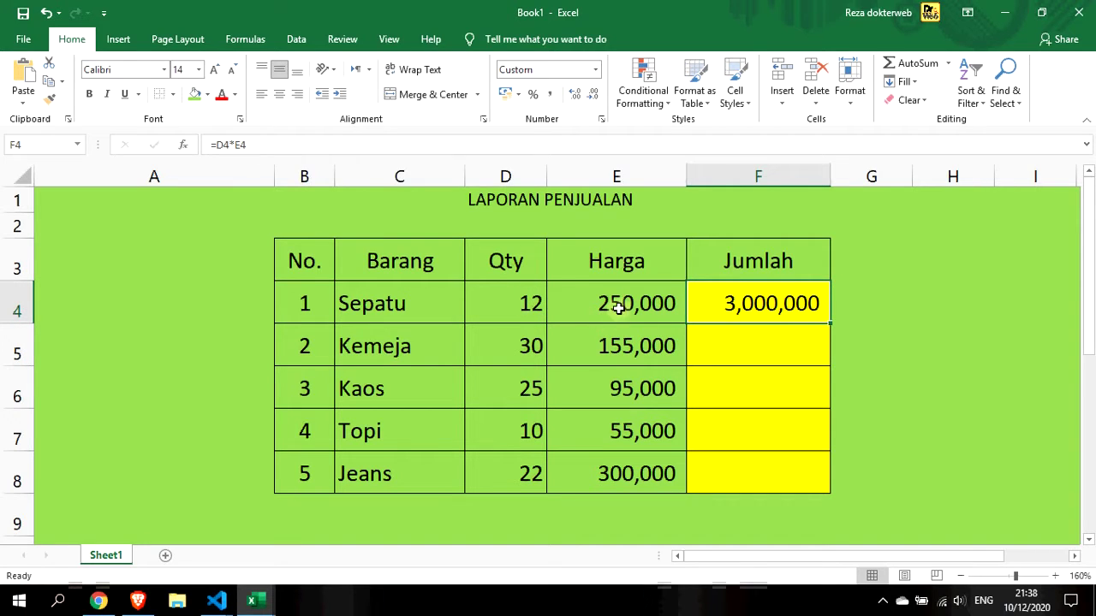
# Type =d5*e5 in F5 so Kemeja's Jumlah shows 4,650,000.
pyautogui.doubleClick(759, 347)
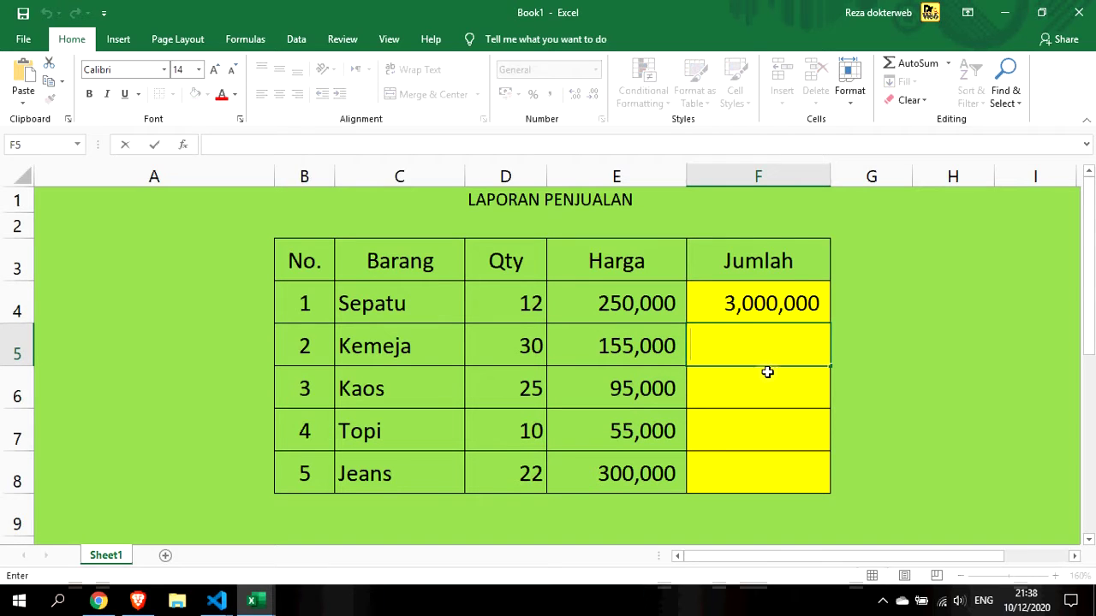
pyautogui.click(765, 372)
pyautogui.click(749, 343)
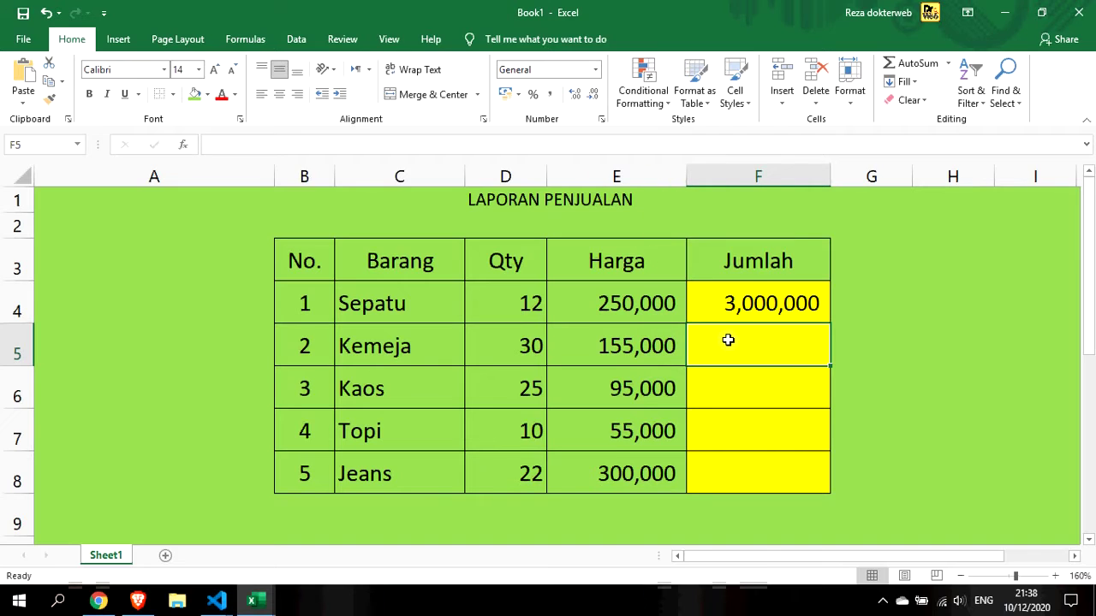
pyautogui.write('=')
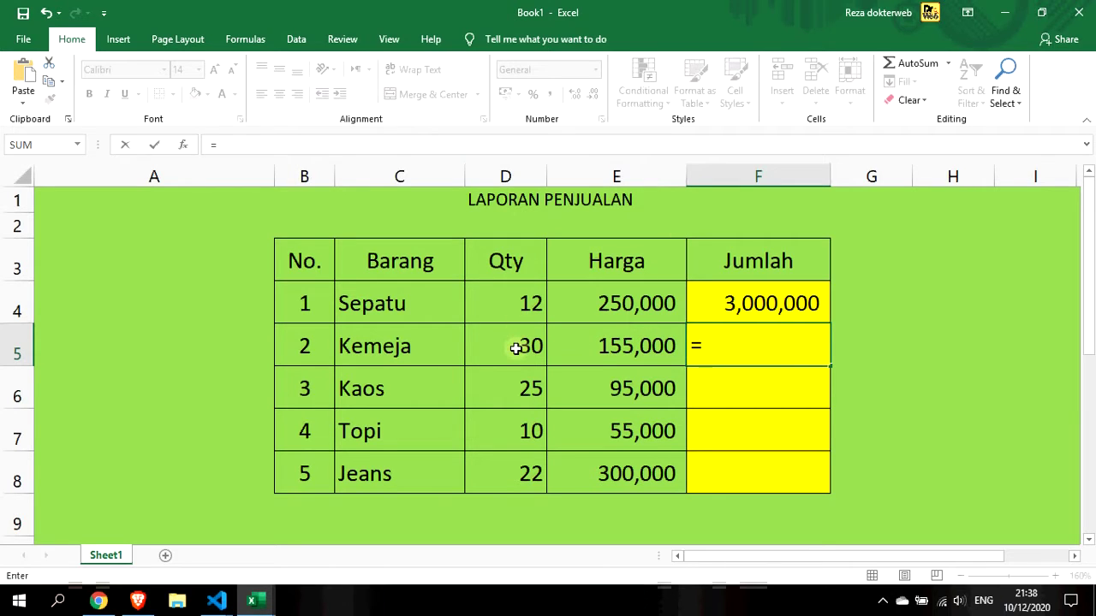
pyautogui.write('d5')
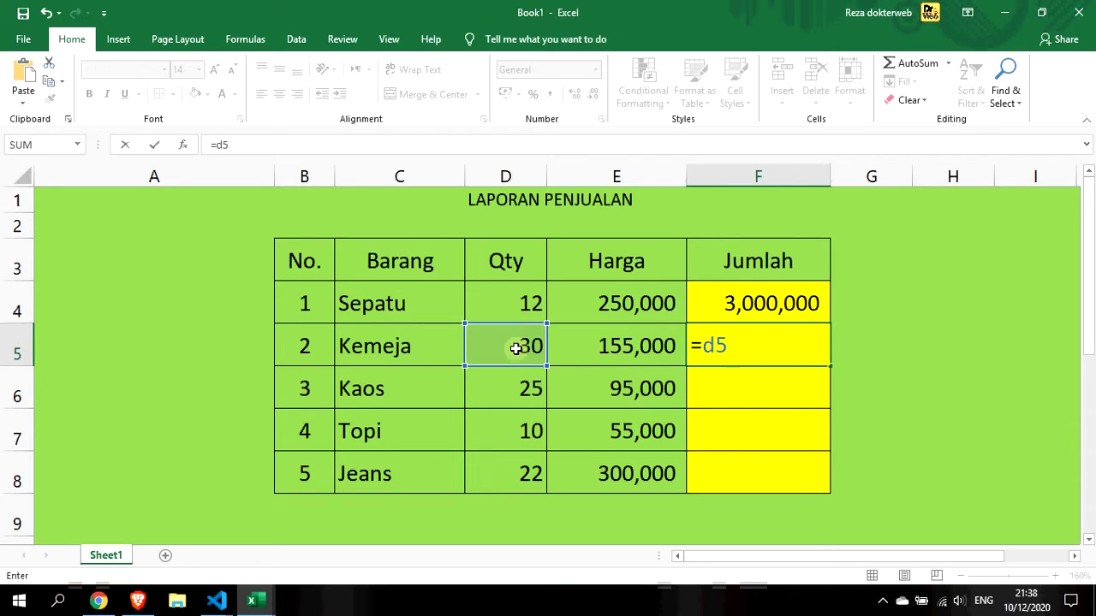
pyautogui.write('*')
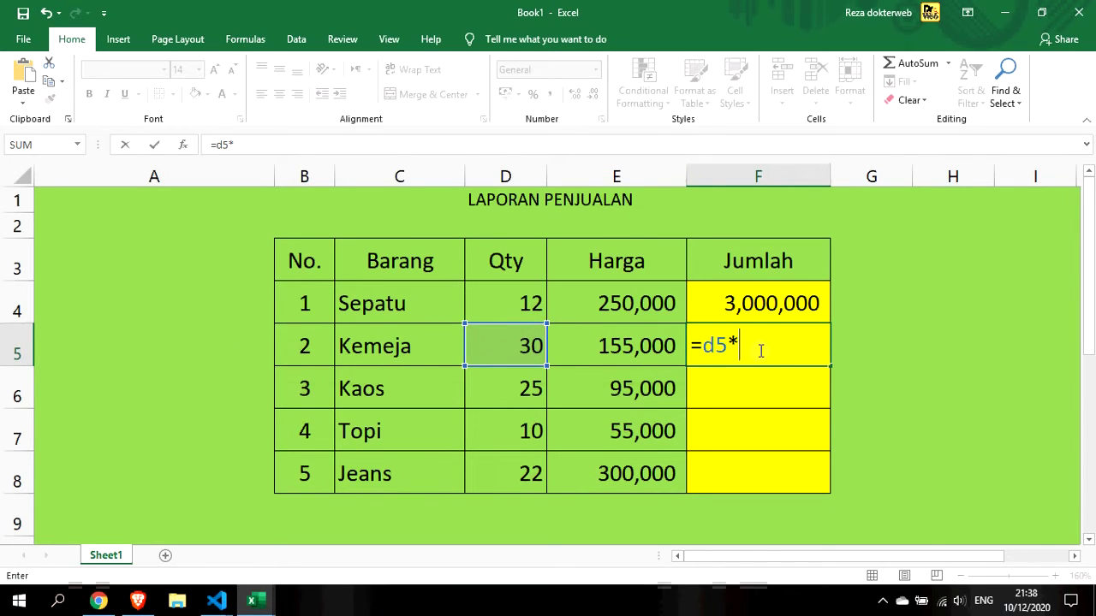
pyautogui.write('e5')
pyautogui.press('Return')
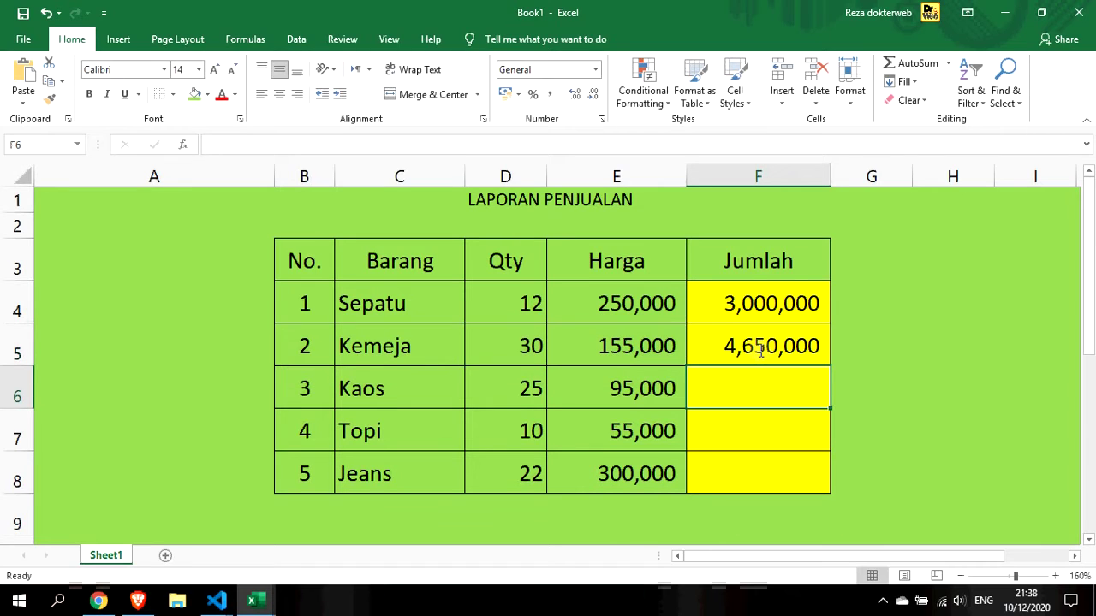
pyautogui.click(760, 351)
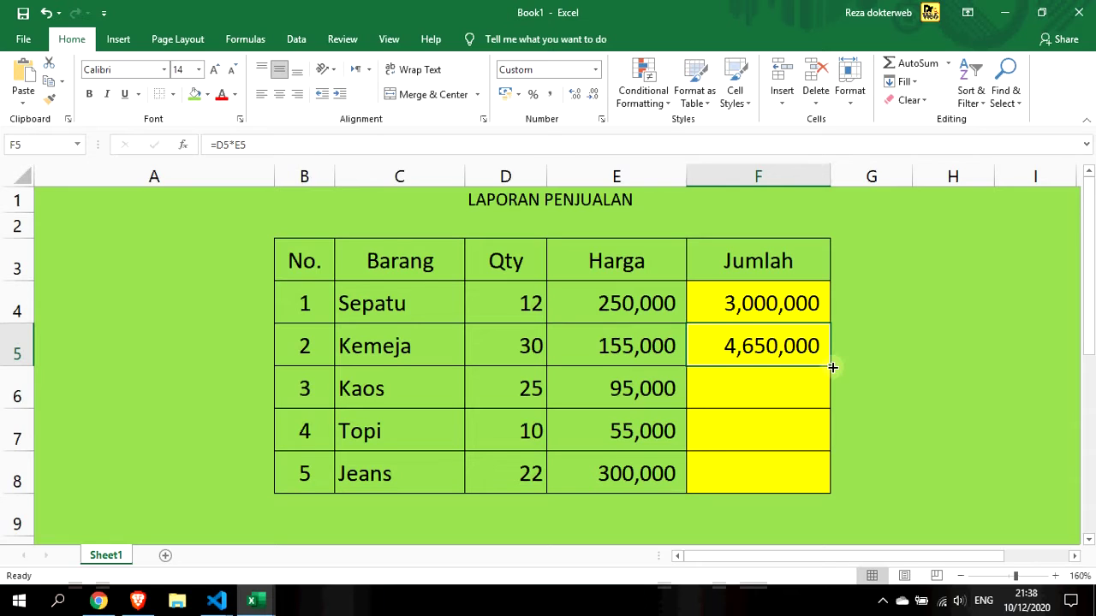
# Copy the Jumlah formula from F5 down to F8, then confirm F6 holds =D6*E6.
pyautogui.moveTo(832, 367); pyautogui.dragTo(831, 480)
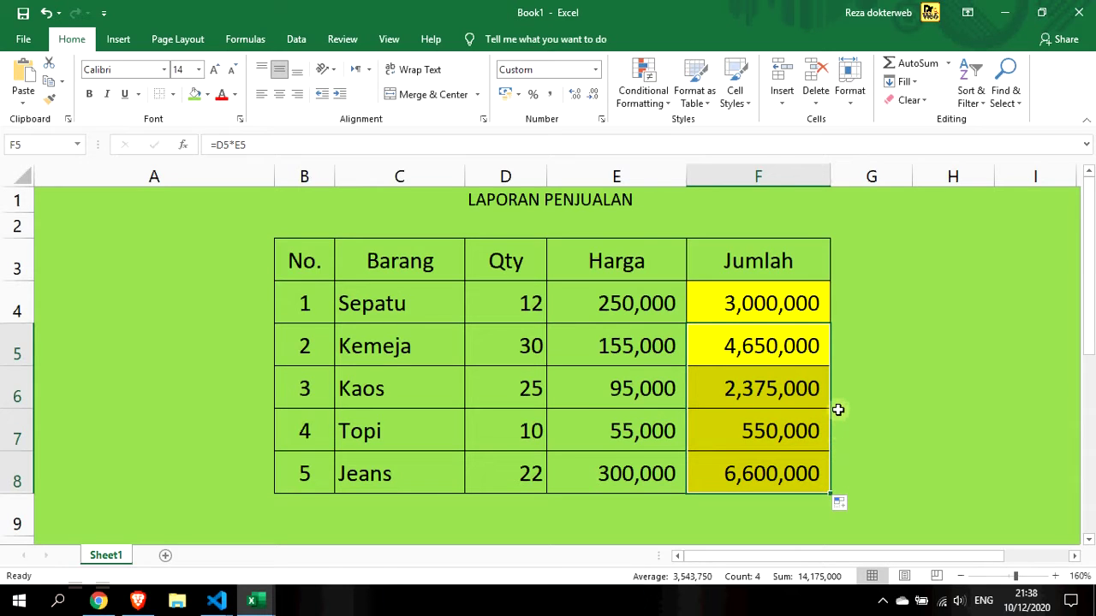
pyautogui.hotkey('ctrl', 'z')
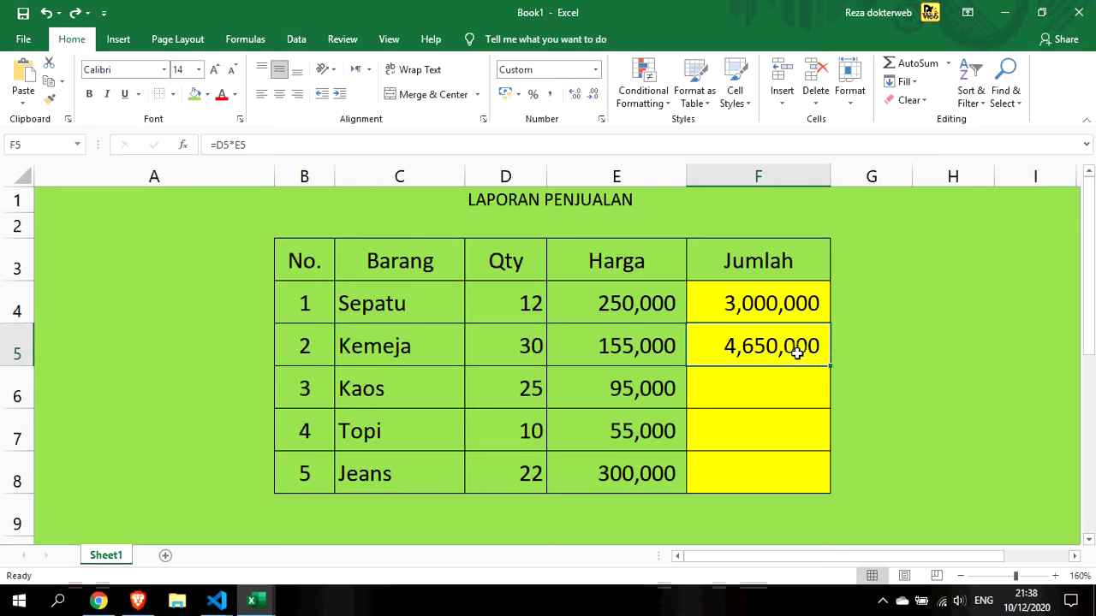
pyautogui.moveTo(256, 145); pyautogui.dragTo(193, 146)
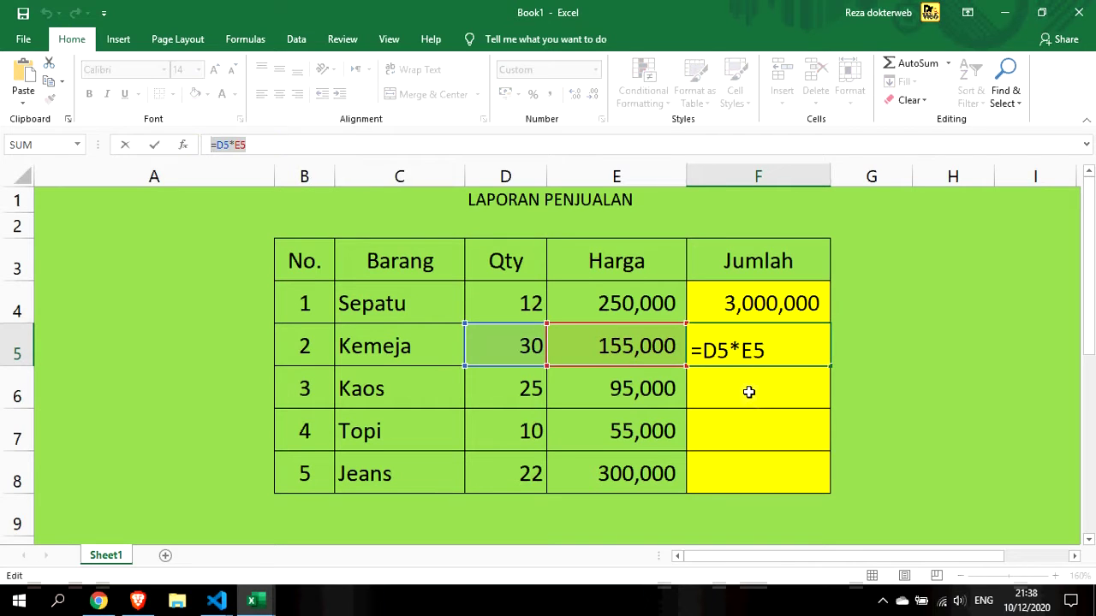
pyautogui.click(869, 369)
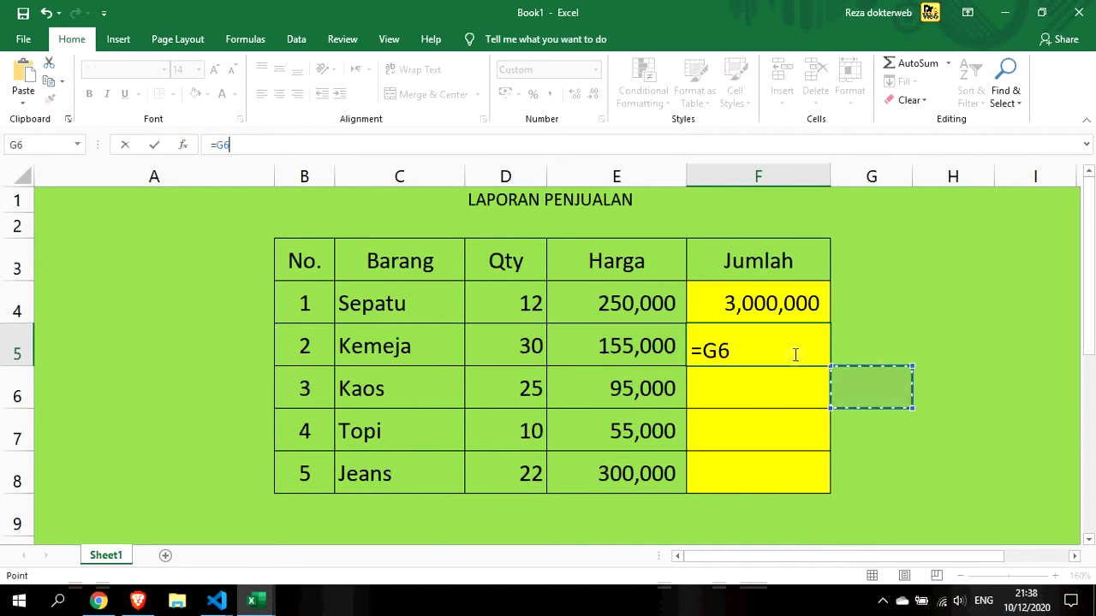
pyautogui.press('Escape')
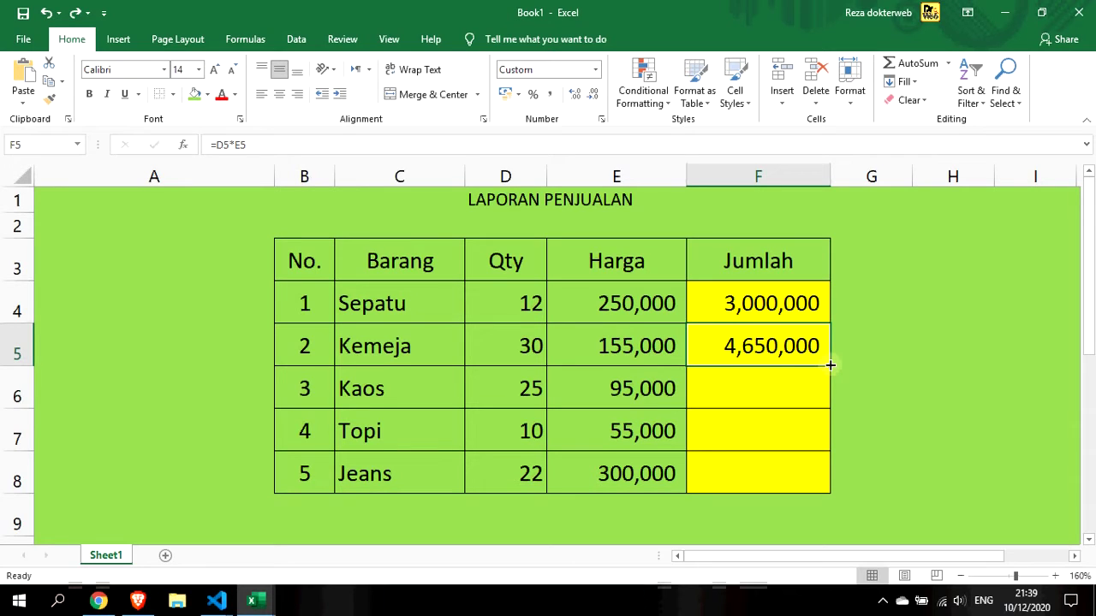
pyautogui.moveTo(830, 366); pyautogui.dragTo(832, 476)
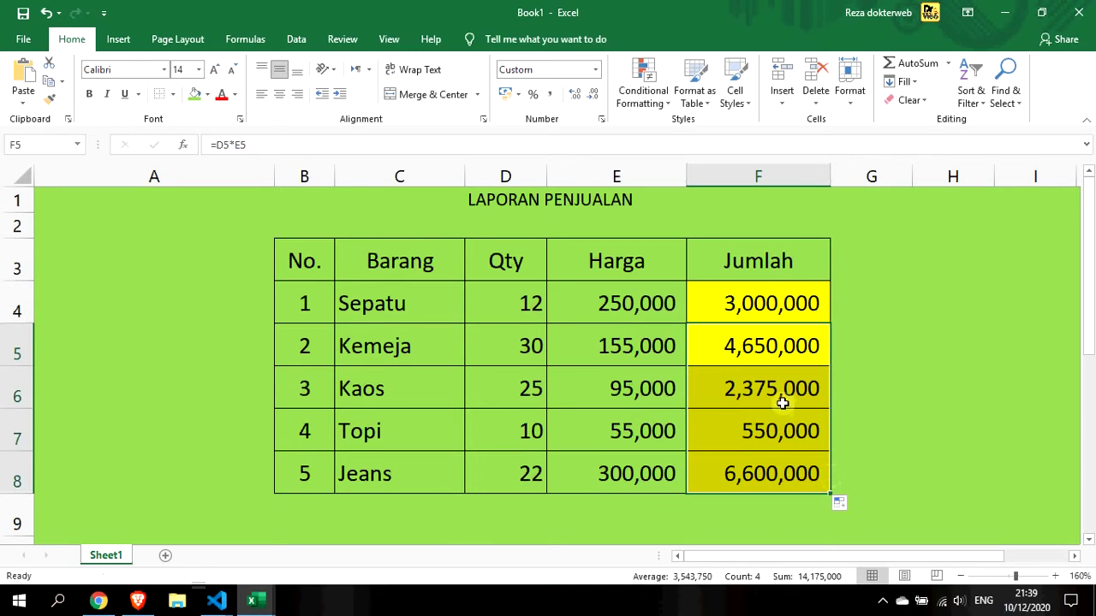
pyautogui.click(776, 459)
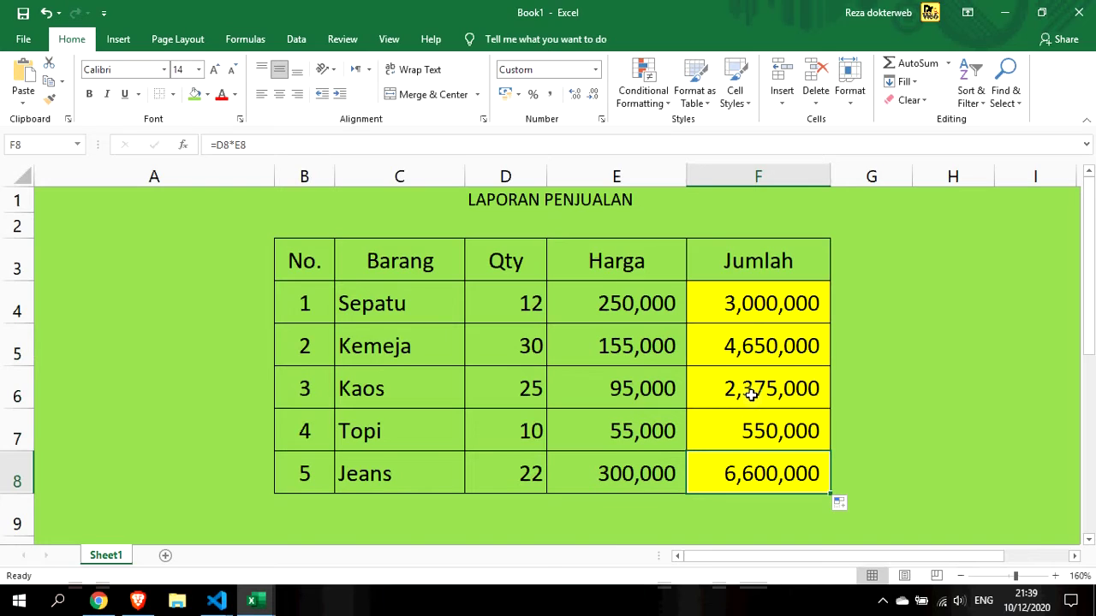
pyautogui.click(735, 391)
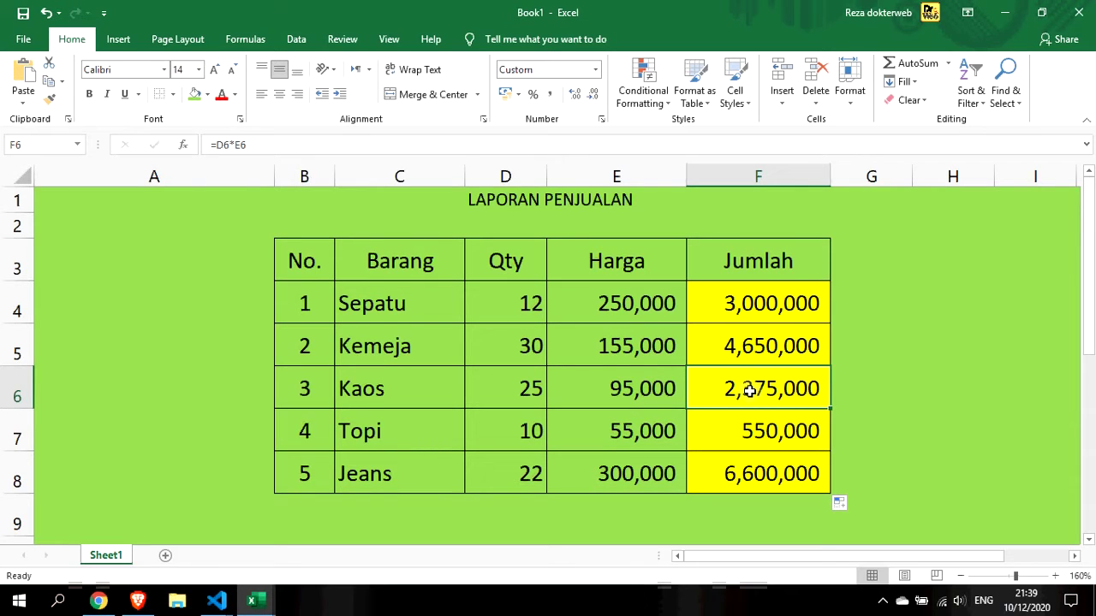
pyautogui.doubleClick(749, 391)
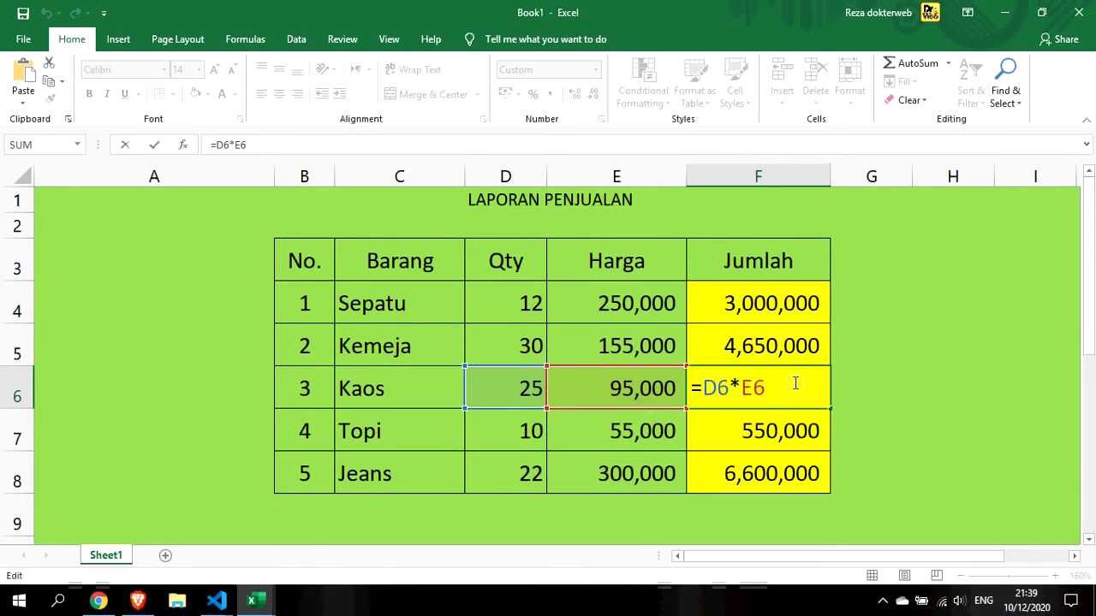
pyautogui.hotkey('ctrl', 'Return')
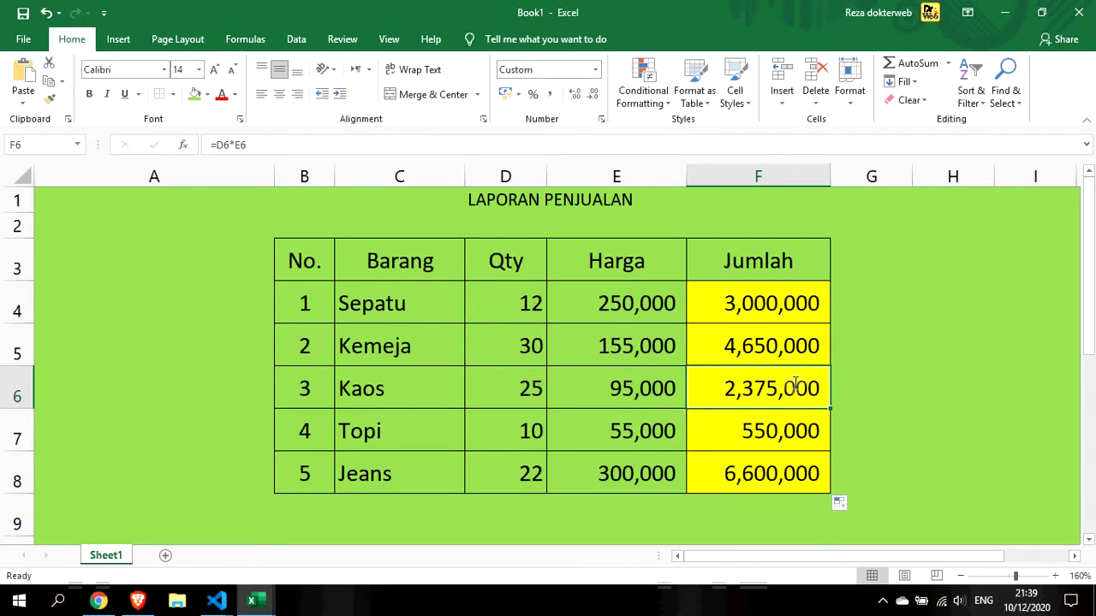
# Enter the label TOTAL in cell C9, just below the Jeans row.
pyautogui.scroll(-1, 796, 384)
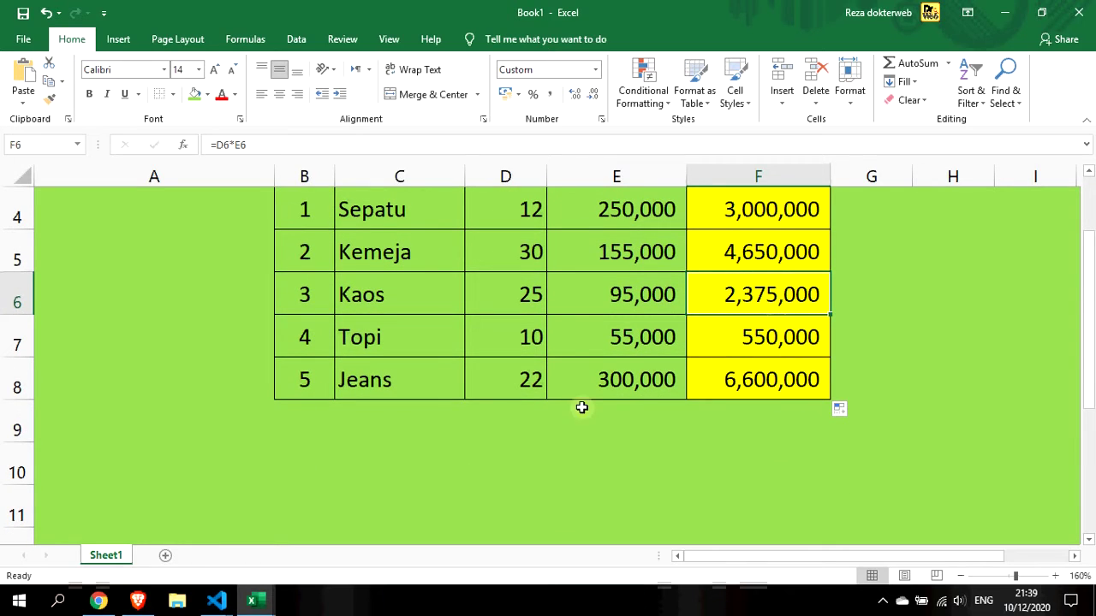
pyautogui.click(398, 417)
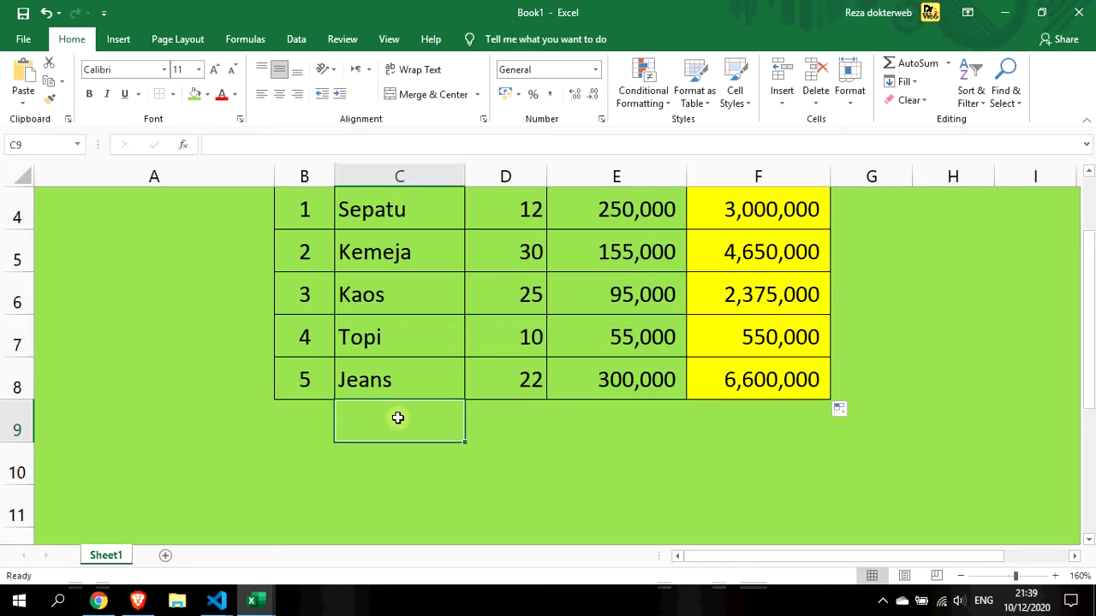
pyautogui.write('TOTAL')
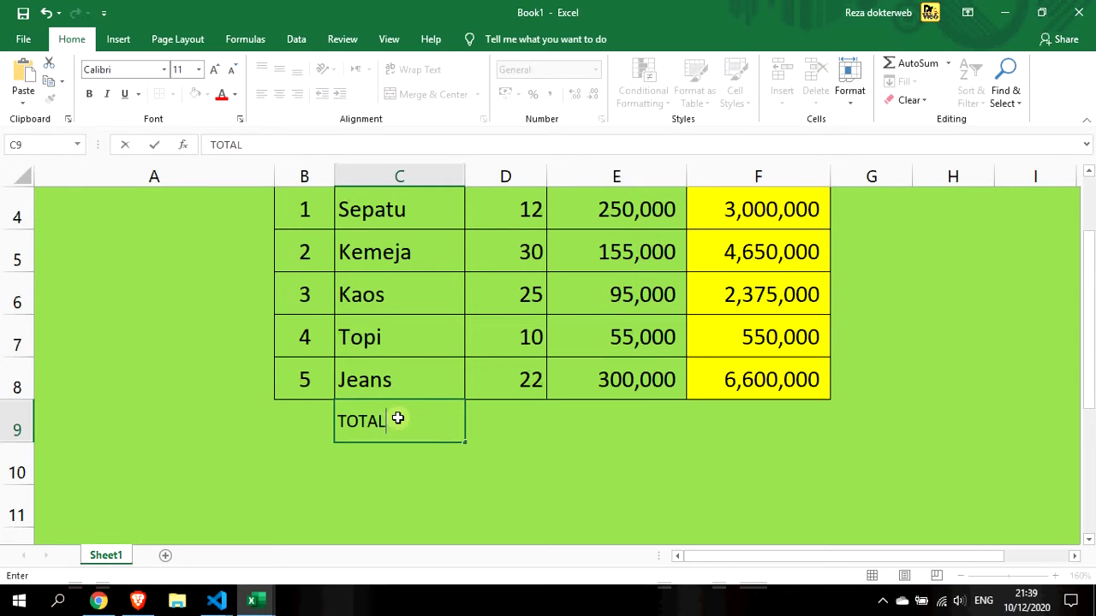
pyautogui.press('Return')
pyautogui.press('Up')
pyautogui.press('Right')
pyautogui.press('Right')
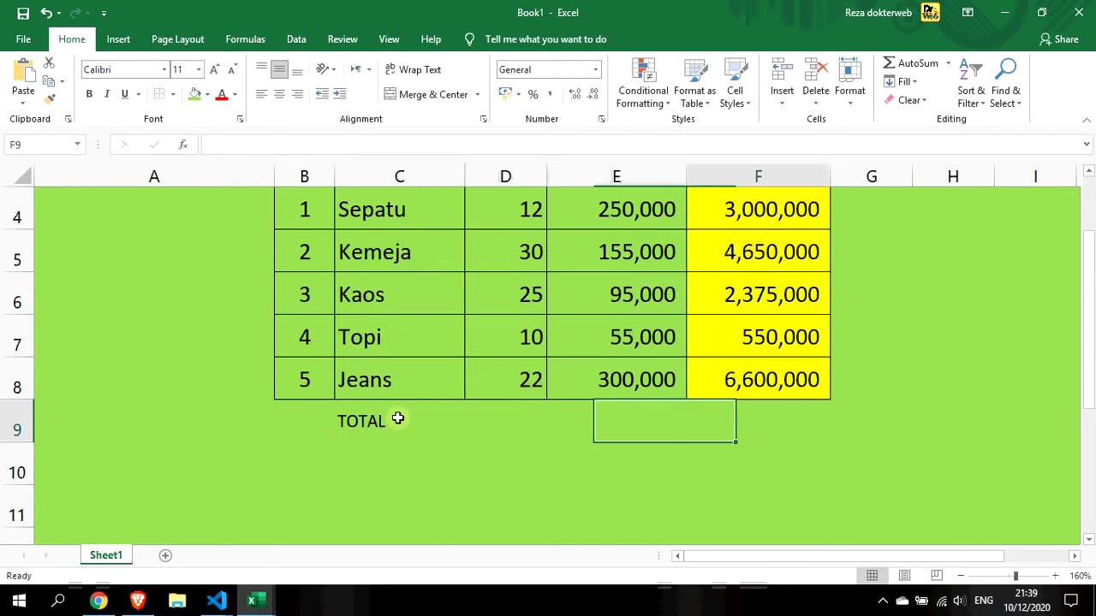
pyautogui.press('Right')
pyautogui.scroll(1, 463, 408)
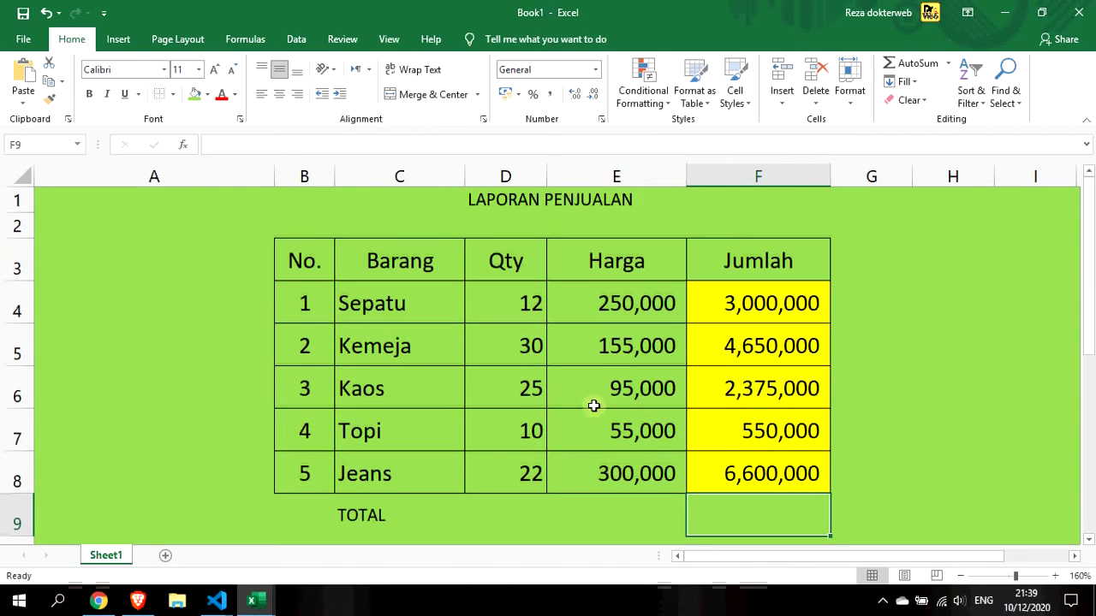
pyautogui.scroll(-1, 861, 402)
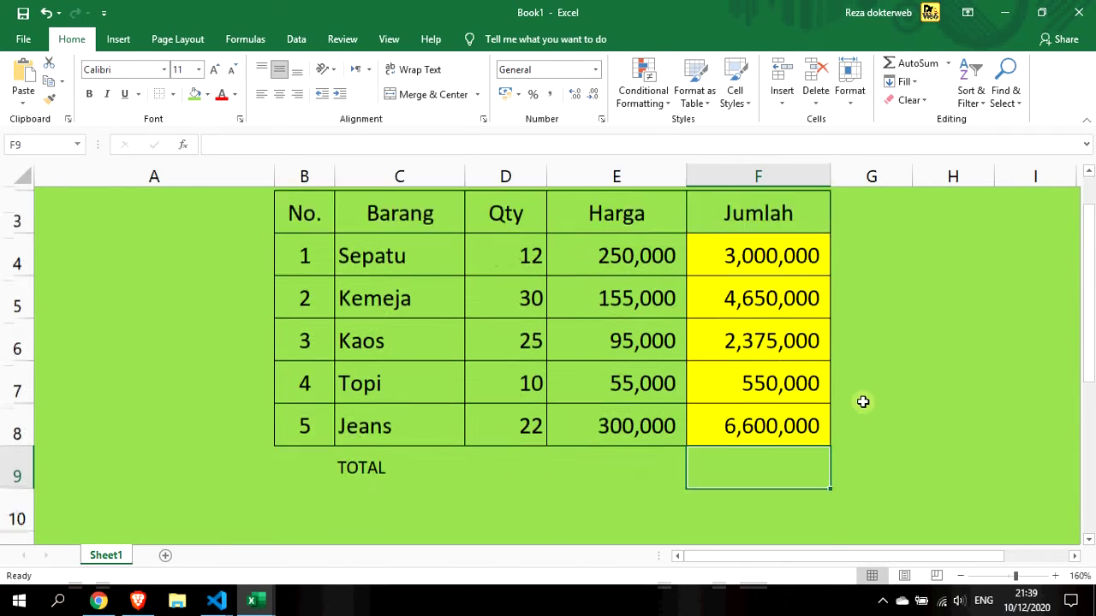
pyautogui.scroll(1, 863, 401)
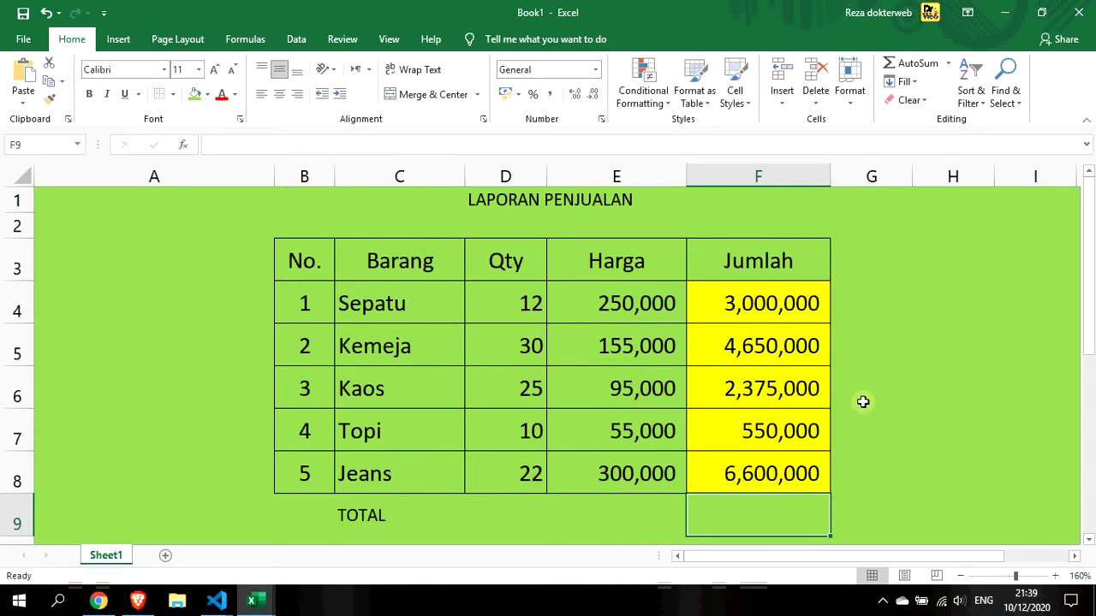
# Enter =SUM(F4:F8) in F9 to produce the 17,175,000 grand total.
pyautogui.write('=')
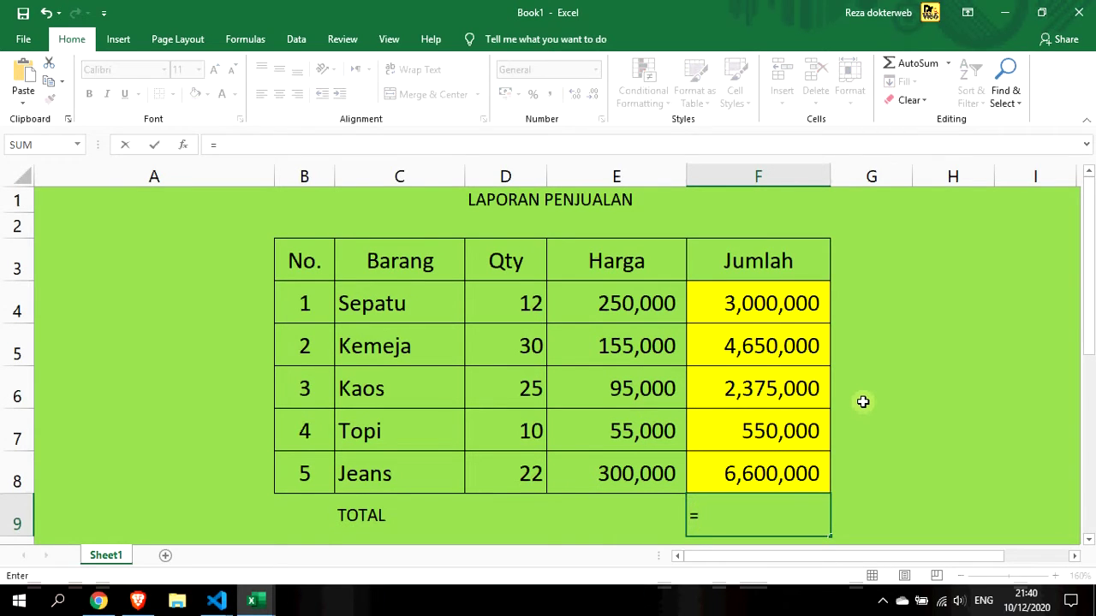
pyautogui.write('SUM')
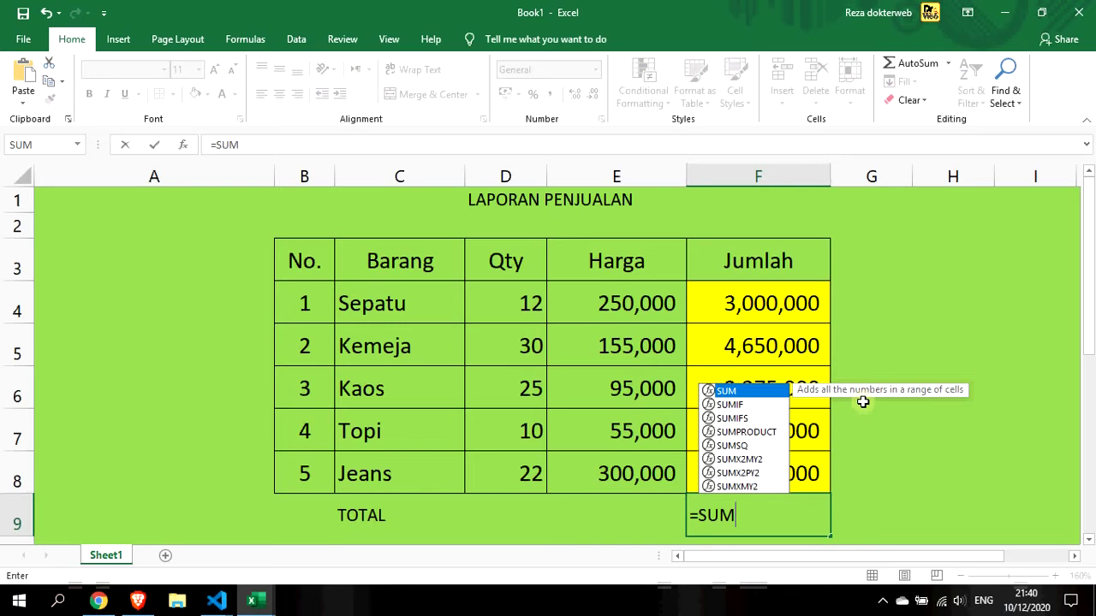
pyautogui.write('(')
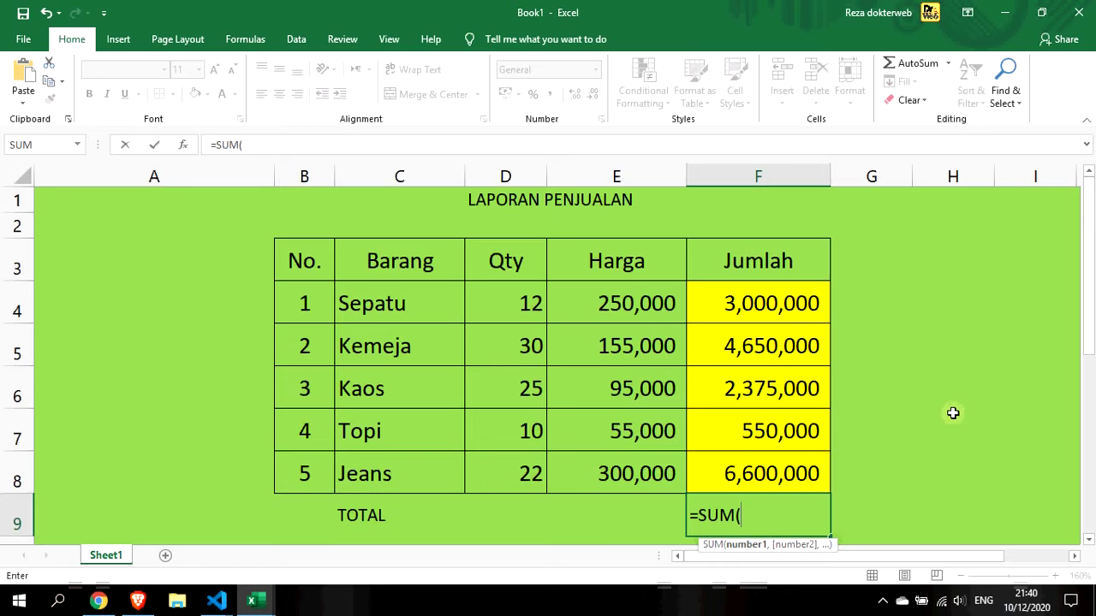
pyautogui.write('F4:')
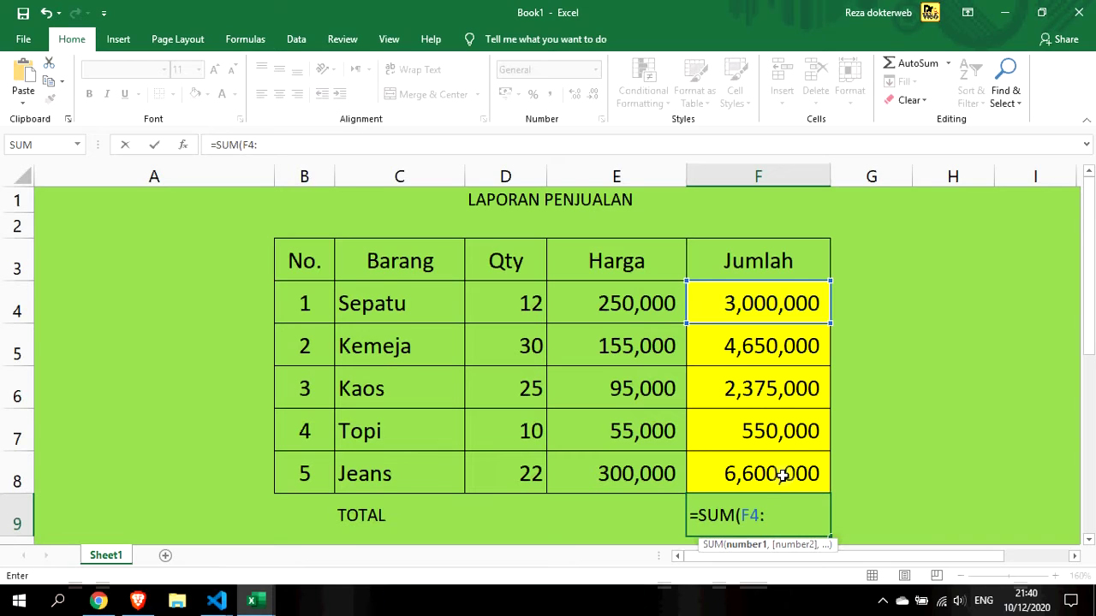
pyautogui.write('F8')
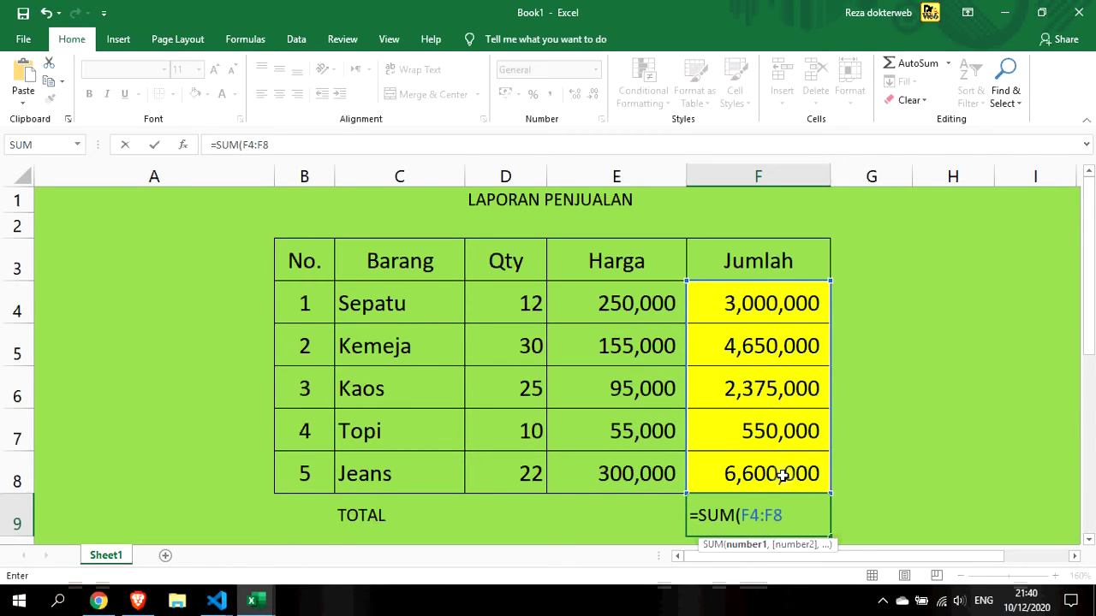
pyautogui.write(')')
pyautogui.press('Return')
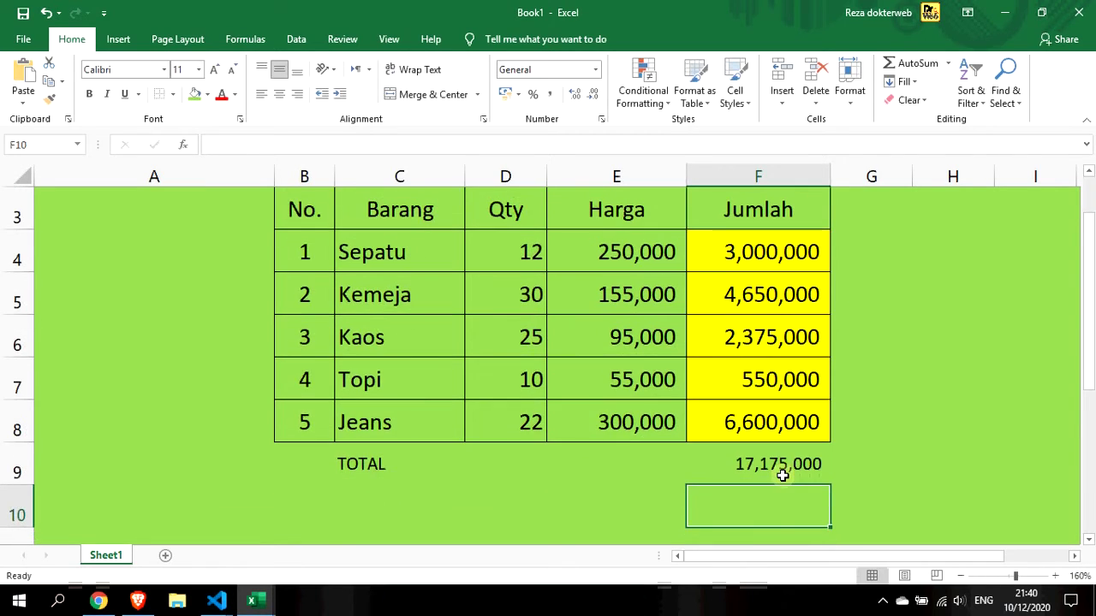
pyautogui.click(783, 476)
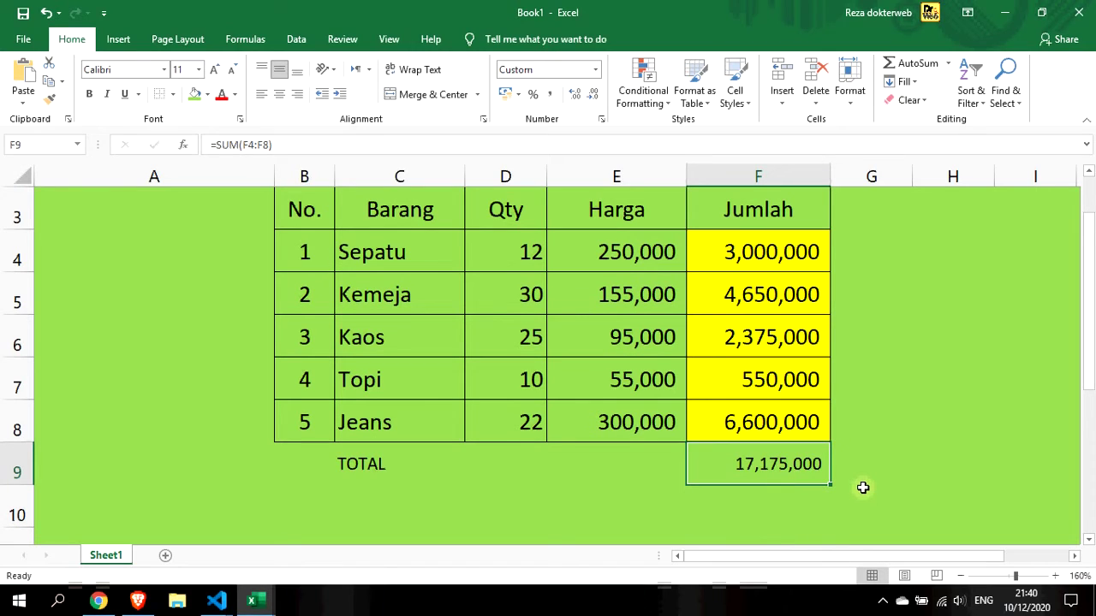
pyautogui.doubleClick(415, 460)
pyautogui.press('Tab')
# Enlarge the TOTAL row B9:F9 text to font size 16.
pyautogui.moveTo(300, 462); pyautogui.dragTo(753, 462)
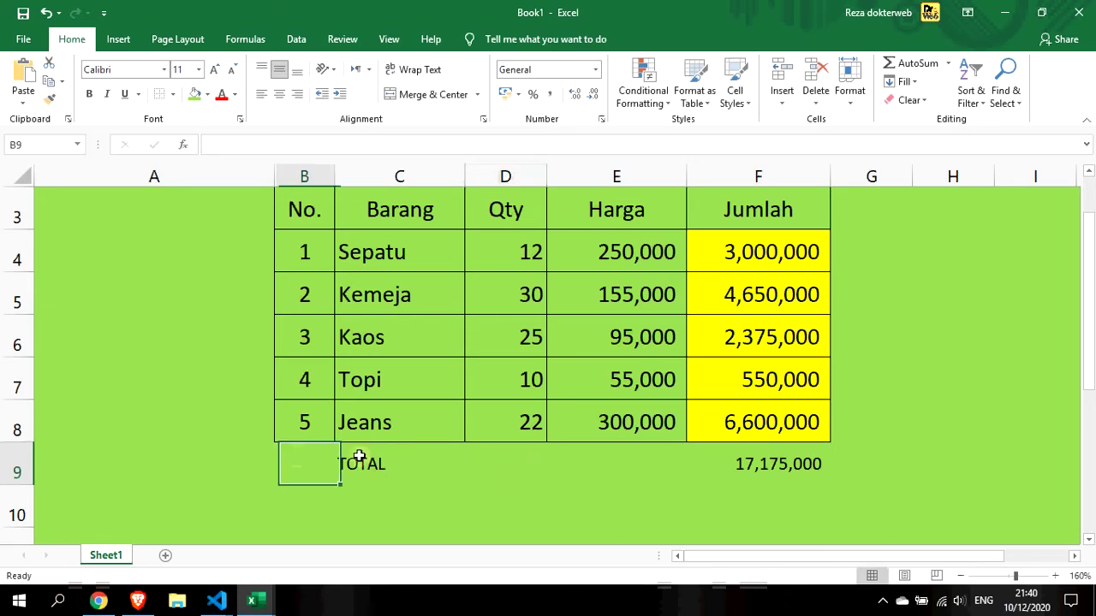
pyautogui.click(214, 69)
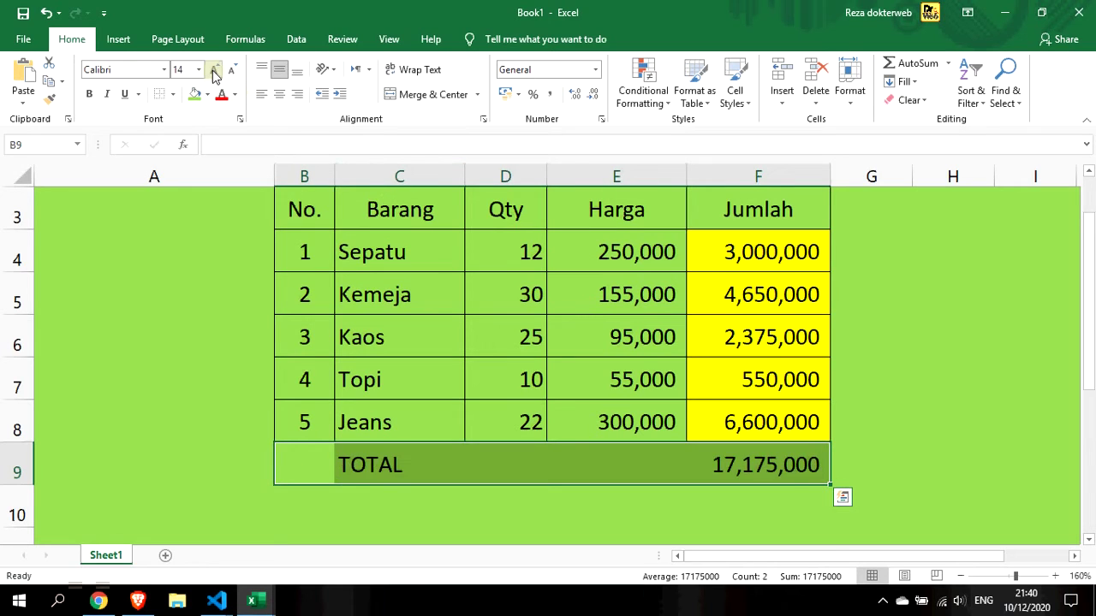
pyautogui.click(214, 70)
pyautogui.click(214, 69)
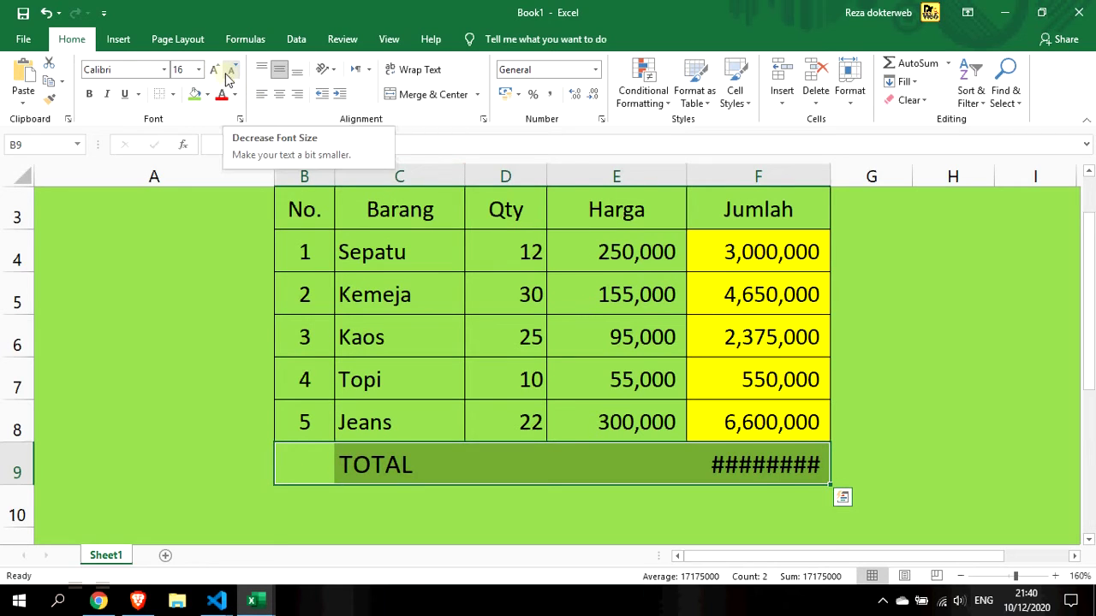
# Widen the Jumlah column so 17,175,000 in F9 shows in full.
pyautogui.moveTo(828, 176); pyautogui.dragTo(868, 176)
pyautogui.click(885, 296)
pyautogui.click(849, 458)
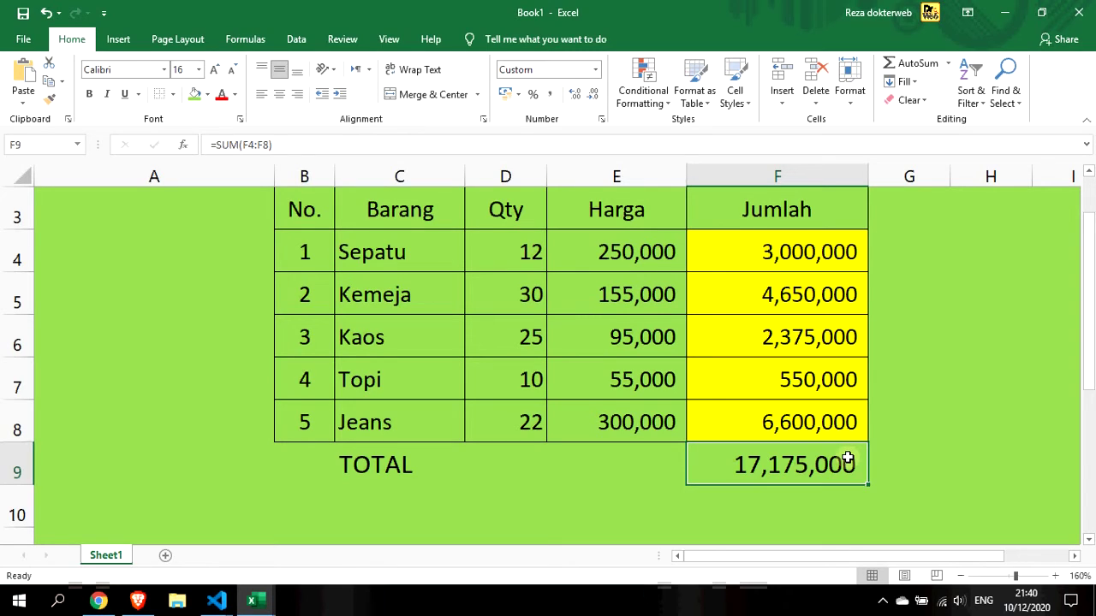
# Replace F9's total with =SUM(F4:F8), giving 17,175,000.
pyautogui.press('Delete')
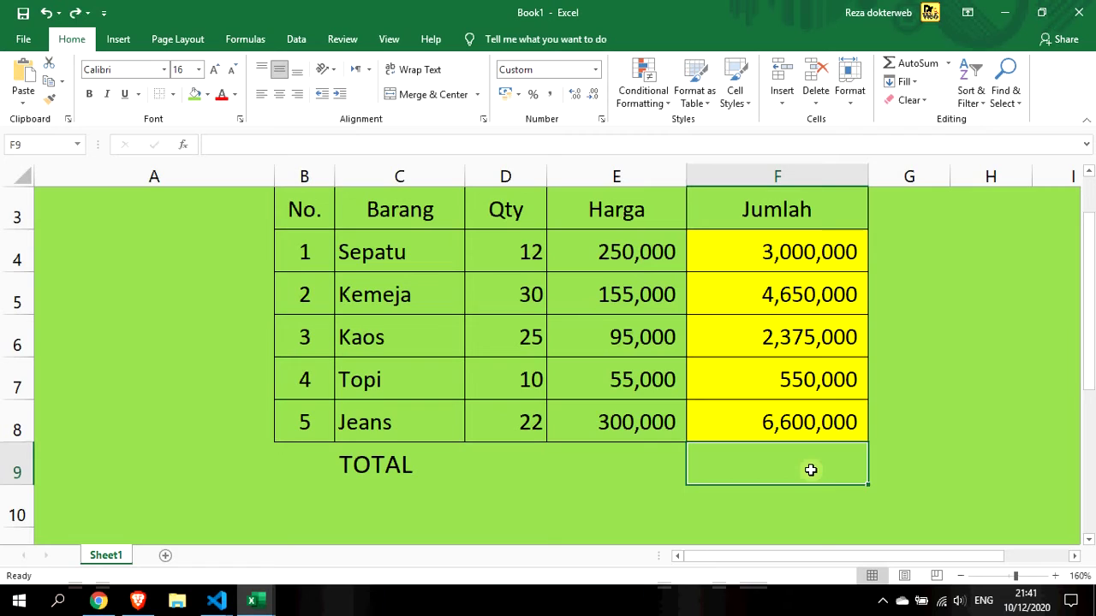
pyautogui.write('=SUM')
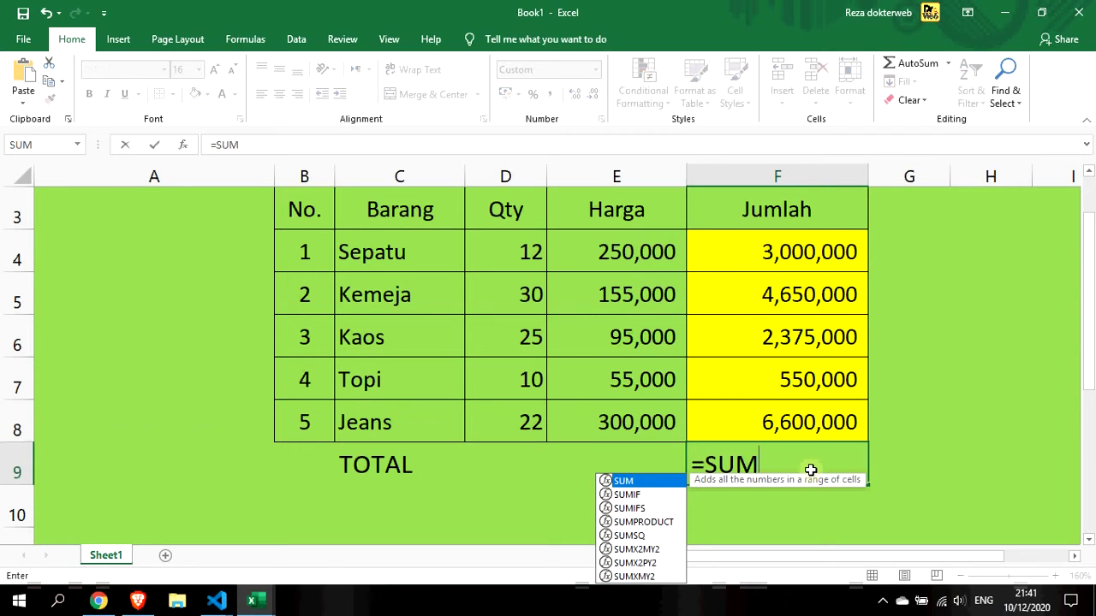
pyautogui.write('(')
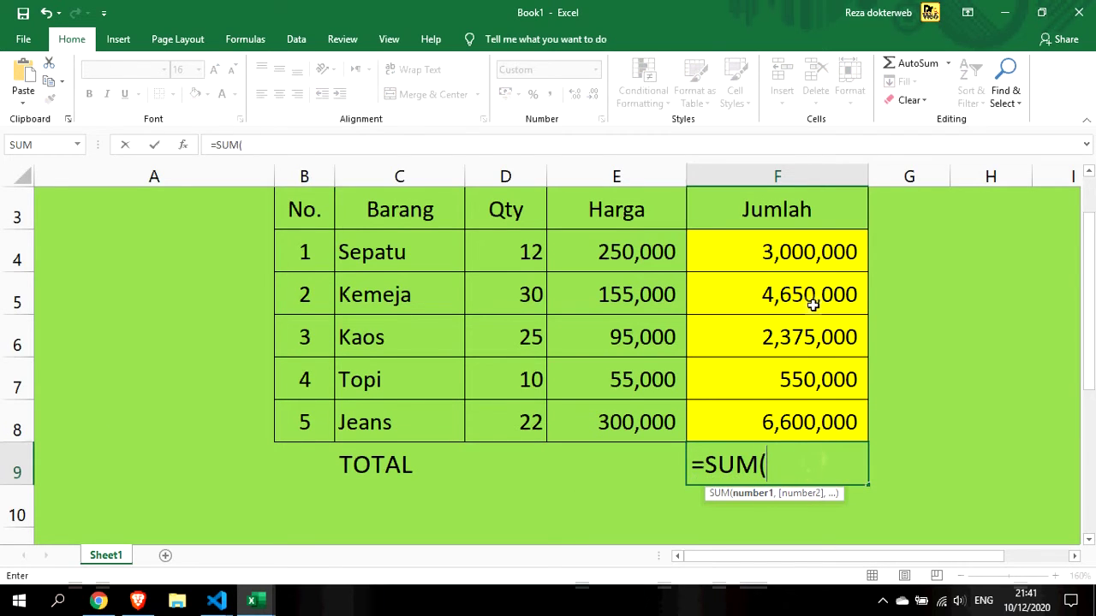
pyautogui.click(830, 252)
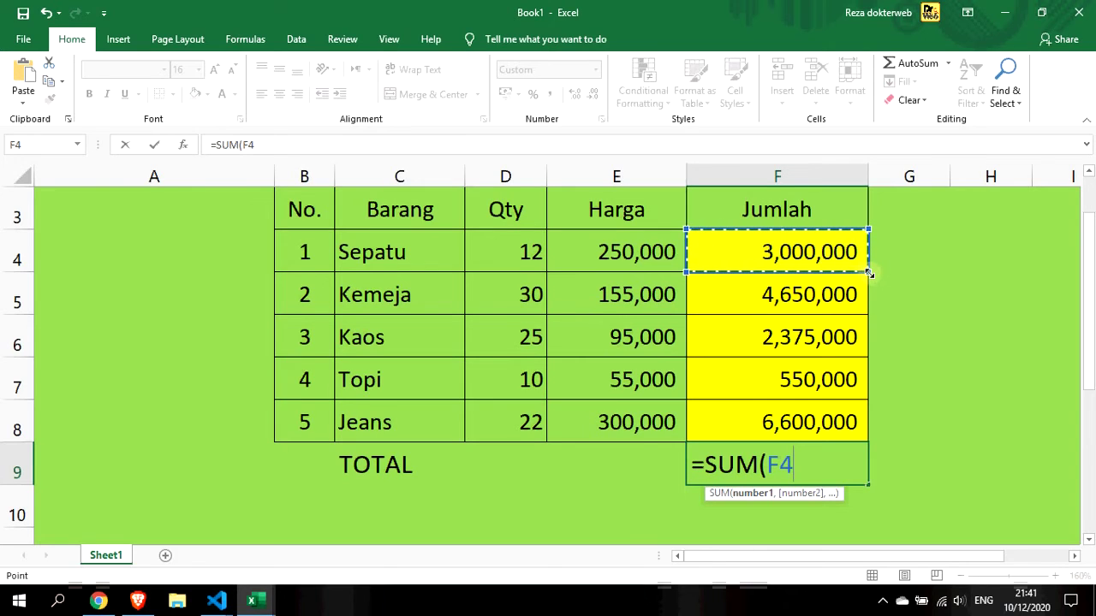
pyautogui.click(868, 274)
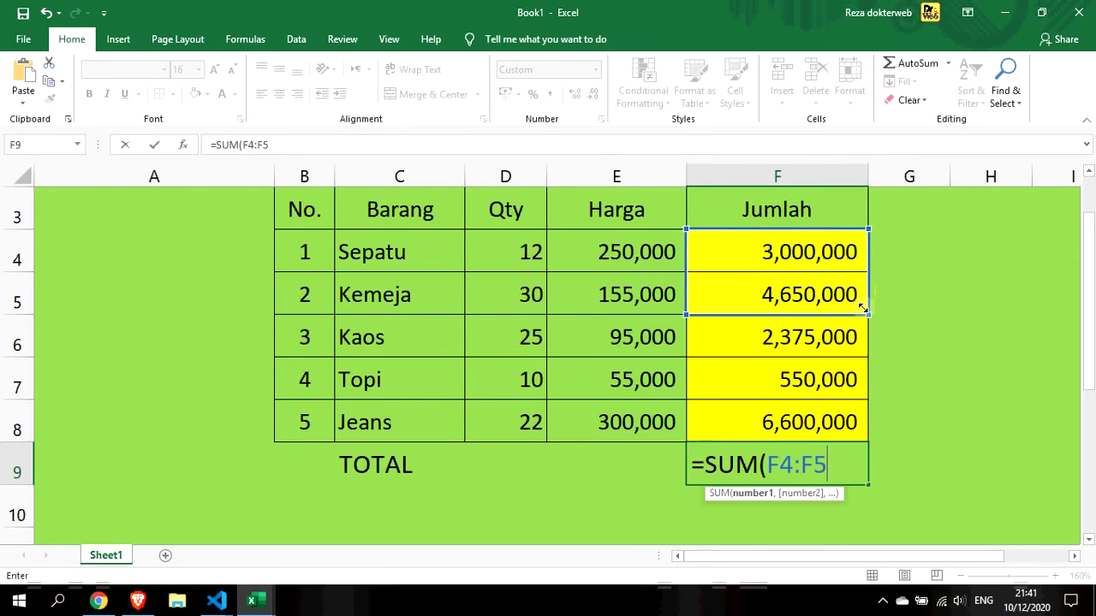
pyautogui.moveTo(867, 273); pyautogui.dragTo(853, 417)
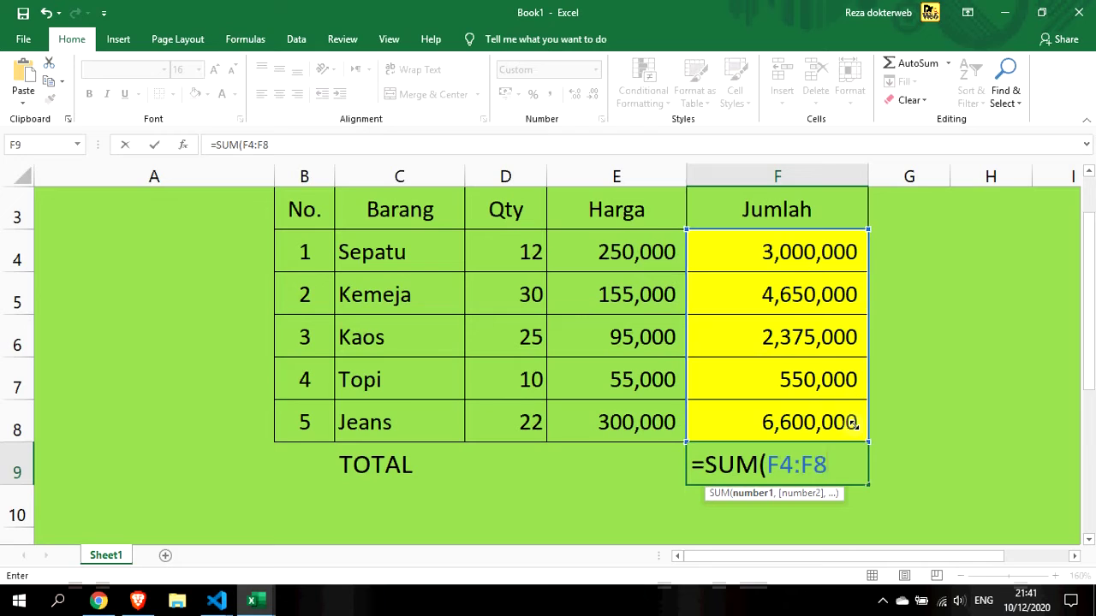
pyautogui.press('Return')
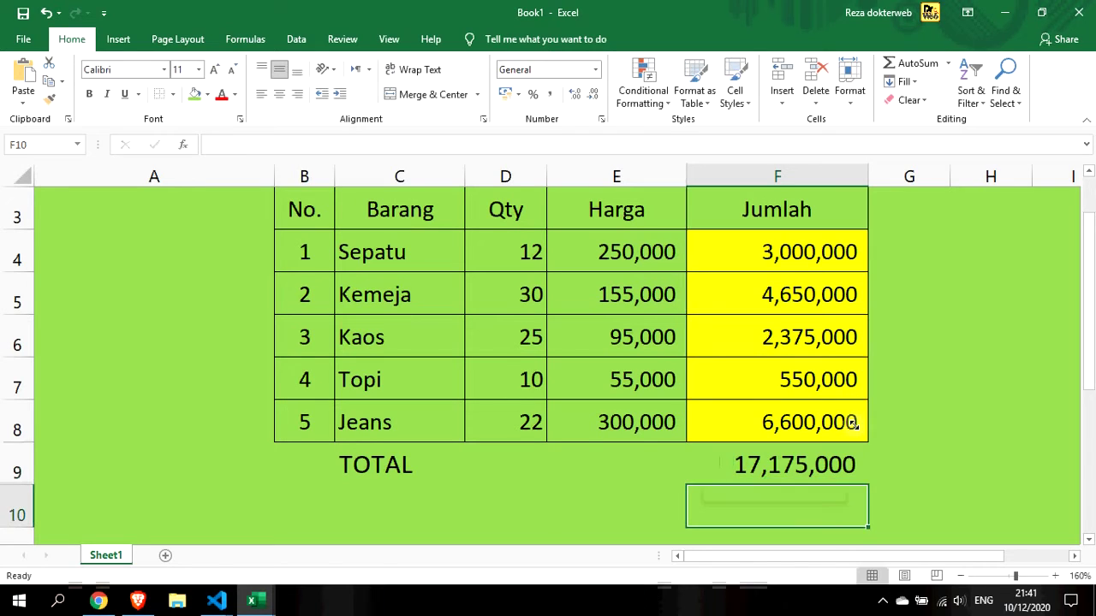
pyautogui.click(841, 463)
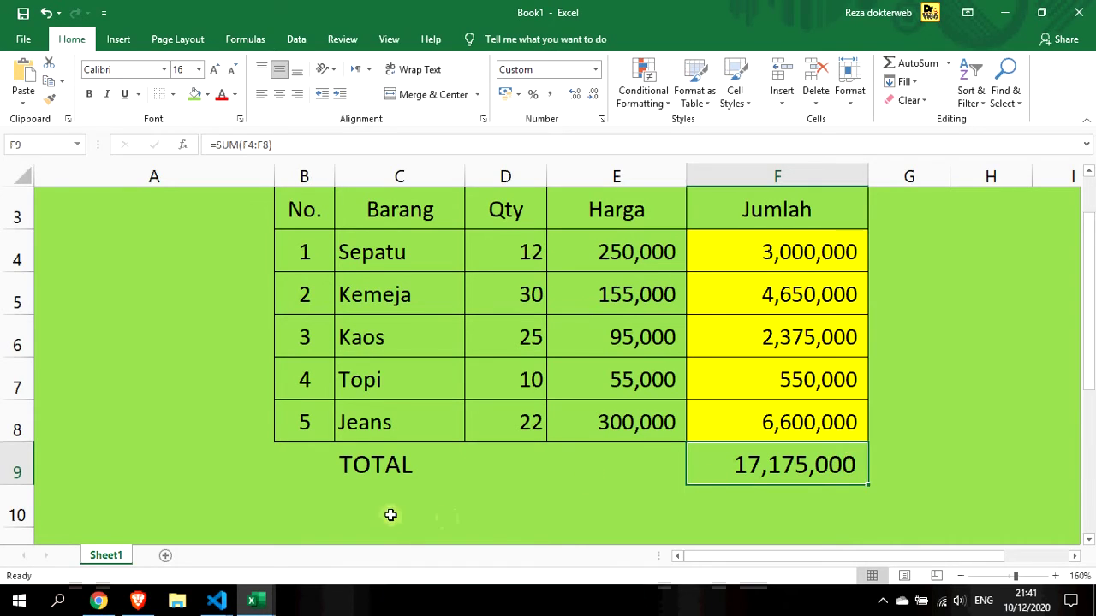
# Type the RATA-RATA label in C10 below TOTAL.
pyautogui.click(378, 493)
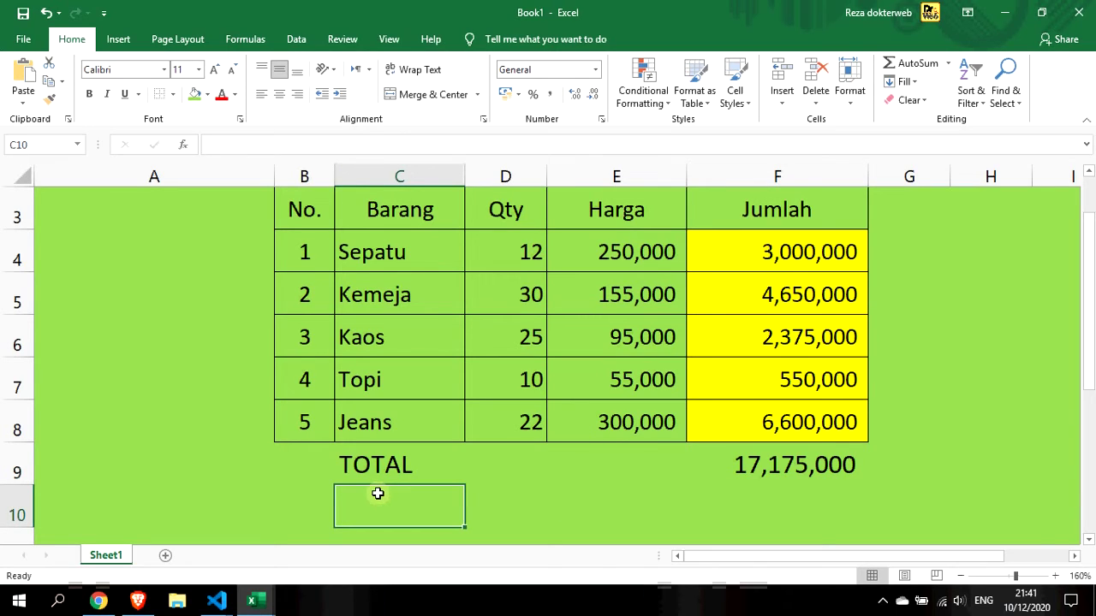
pyautogui.write('RATA')
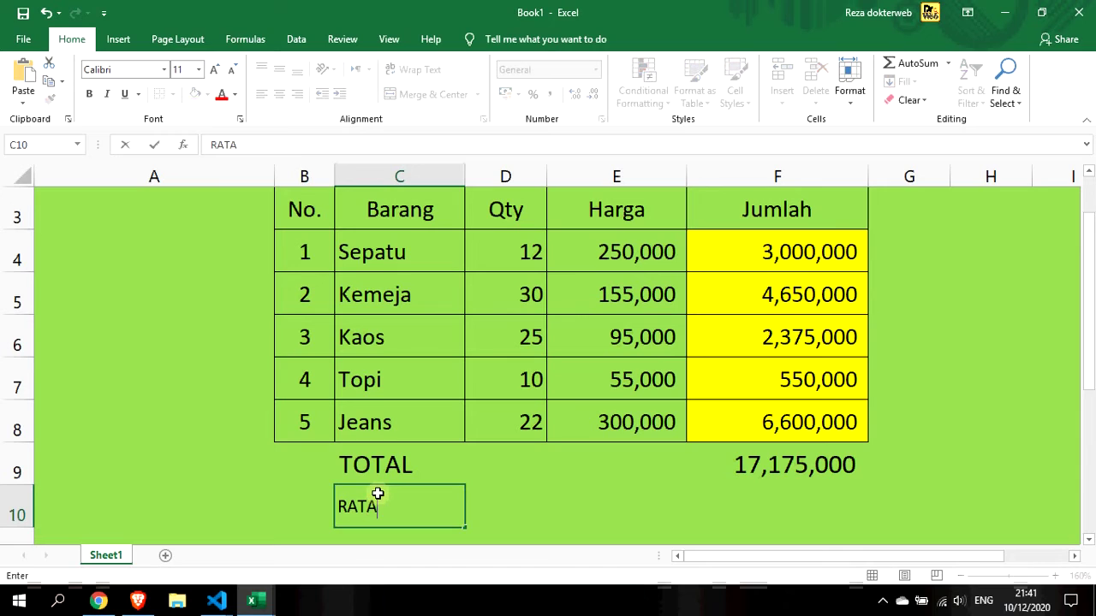
pyautogui.write('-RATA')
pyautogui.press('Return')
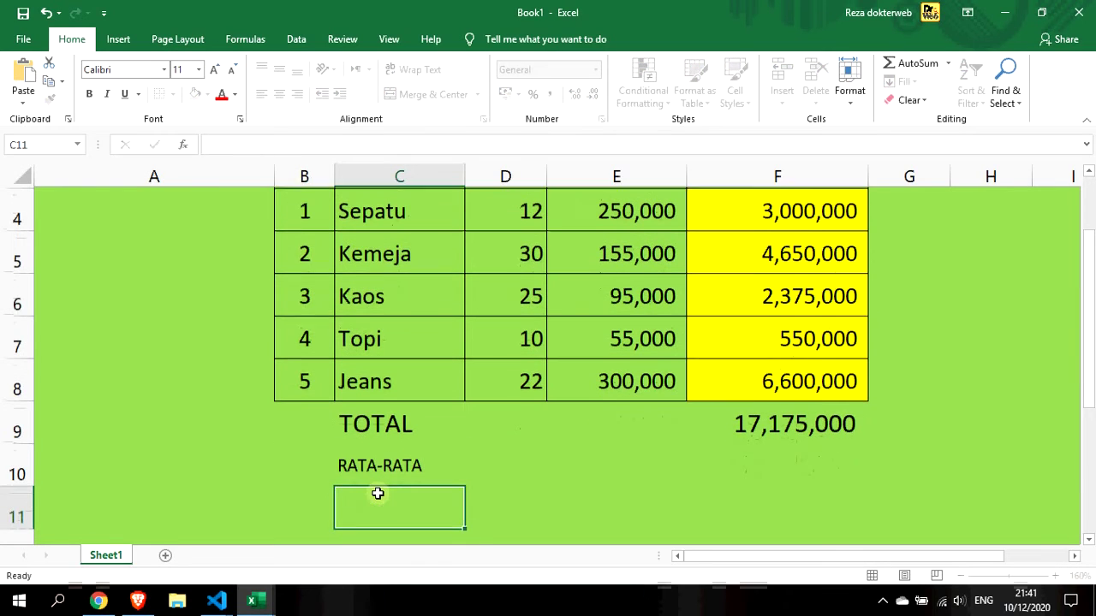
pyautogui.press('Up')
# Set the RATA-RATA row B10:F10 to font size 16.
pyautogui.press('Left')
pyautogui.hotkey('shift', 'Right')
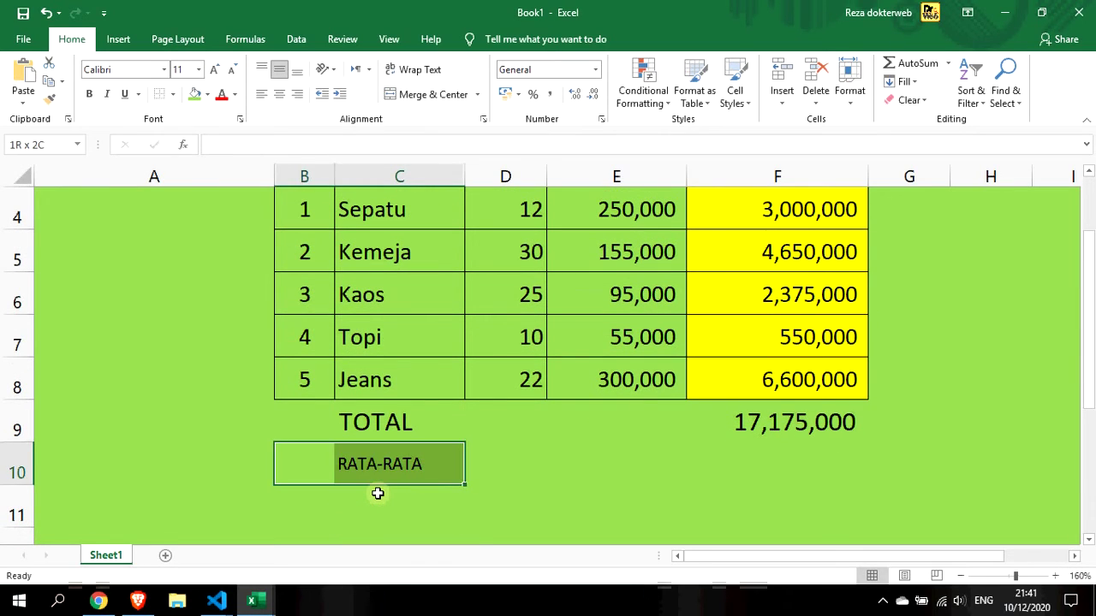
pyautogui.hotkey('shift', 'Right')
pyautogui.hotkey('shift', 'Right')
pyautogui.hotkey('shift', 'Right')
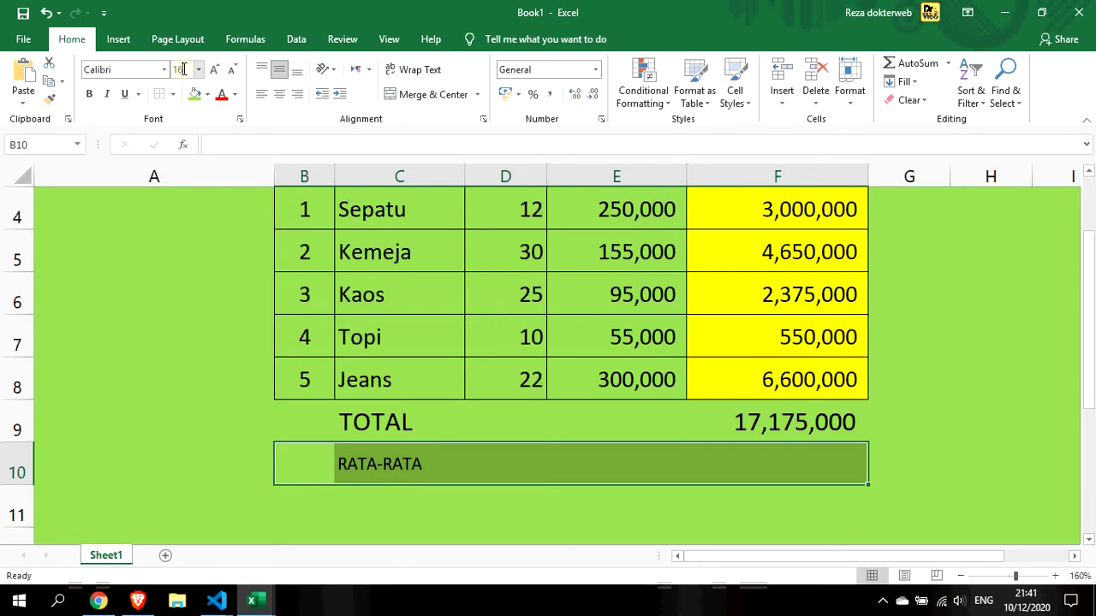
pyautogui.press('Return')
pyautogui.click(795, 466)
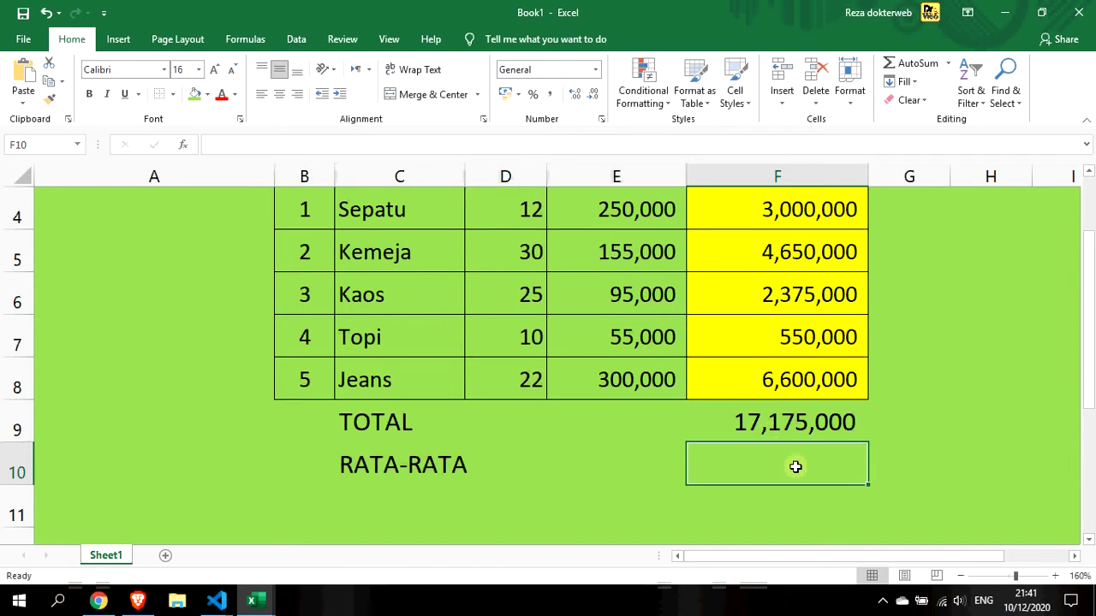
pyautogui.scroll(1, 795, 466)
pyautogui.scroll(-1, 856, 449)
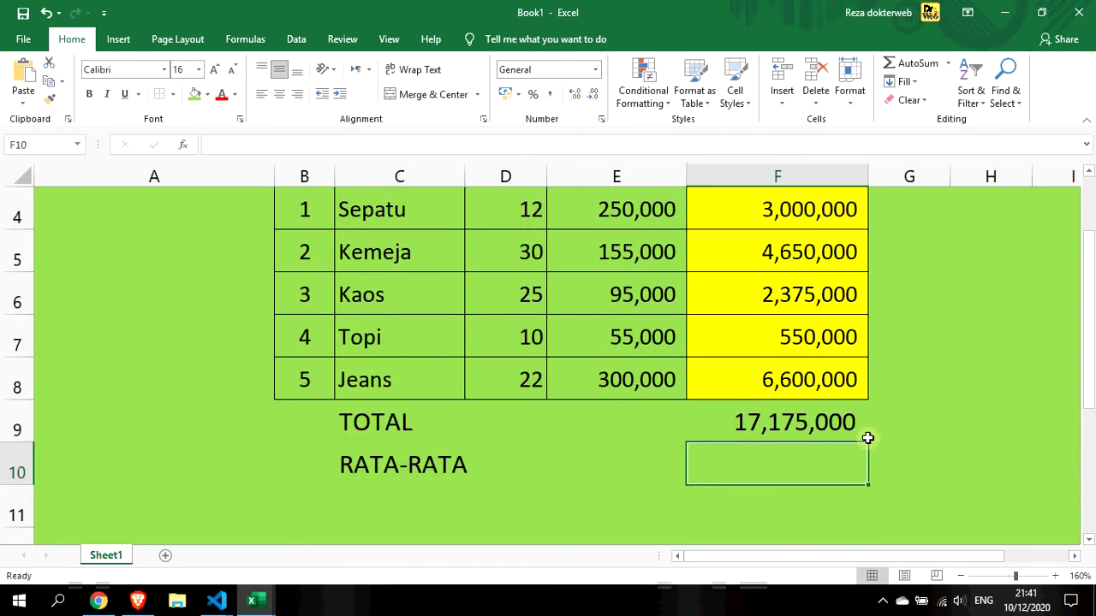
pyautogui.keyDown('ctrl'); pyautogui.scroll(-1, 867, 438); pyautogui.keyUp('ctrl')
# Enter =AVERAGE(F4:F8) in F10 to show 3,435,000, undoing the #NAME? attempt.
pyautogui.scroll(1, 868, 426)
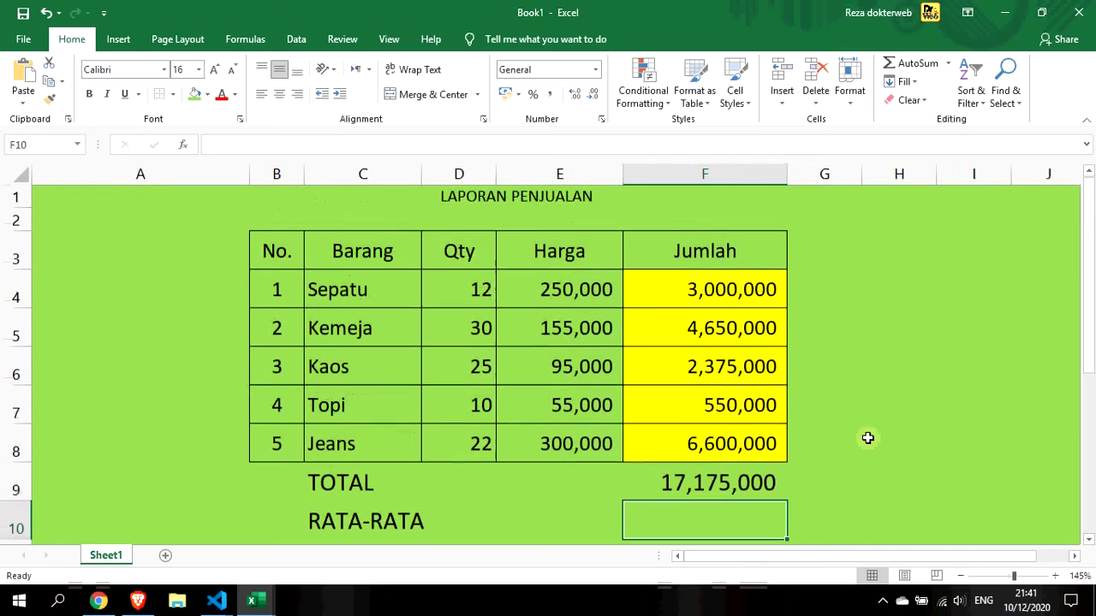
pyautogui.write('=')
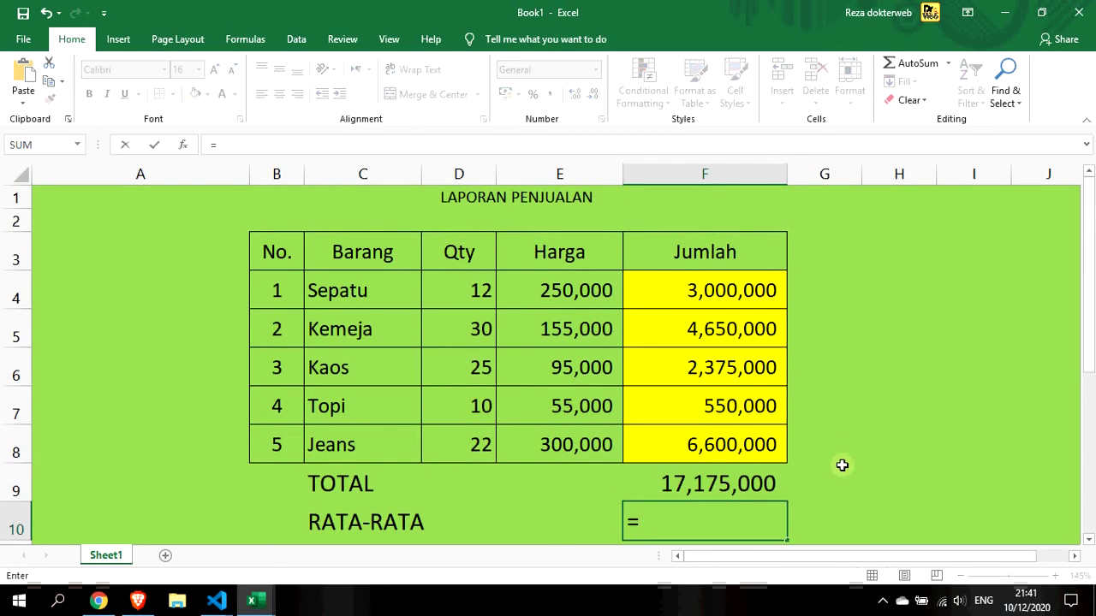
pyautogui.write('AVERA')
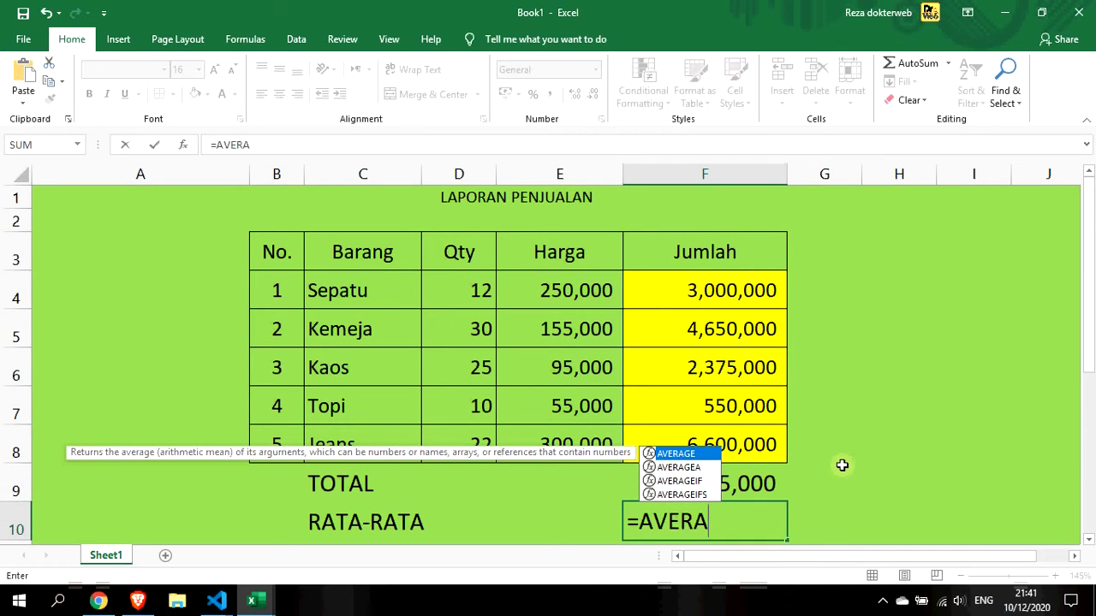
pyautogui.press('Return')
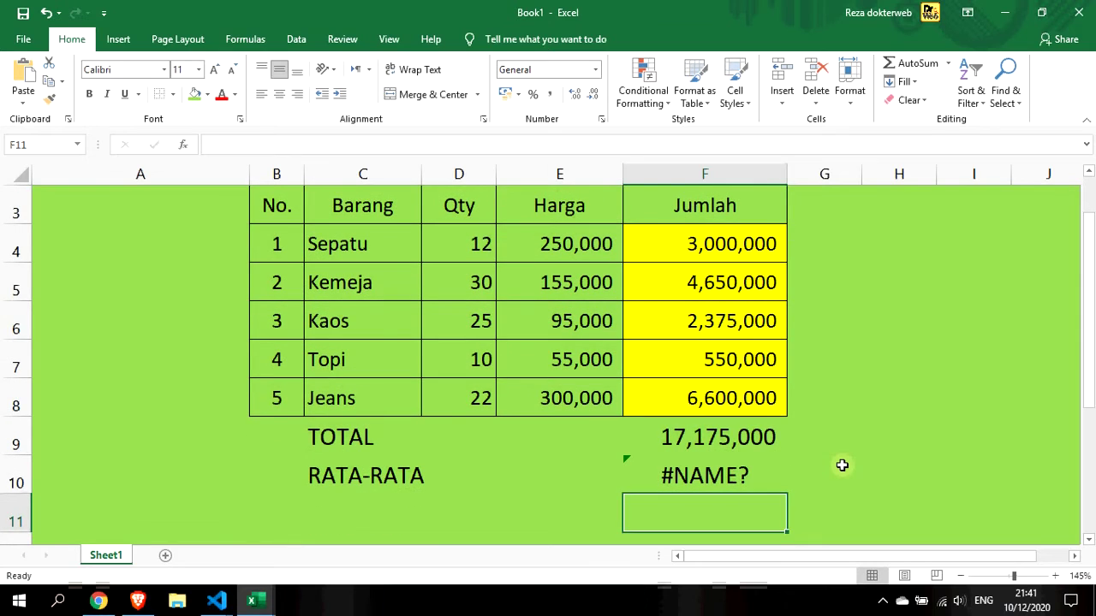
pyautogui.hotkey('ctrl', 'z')
pyautogui.write('=A')
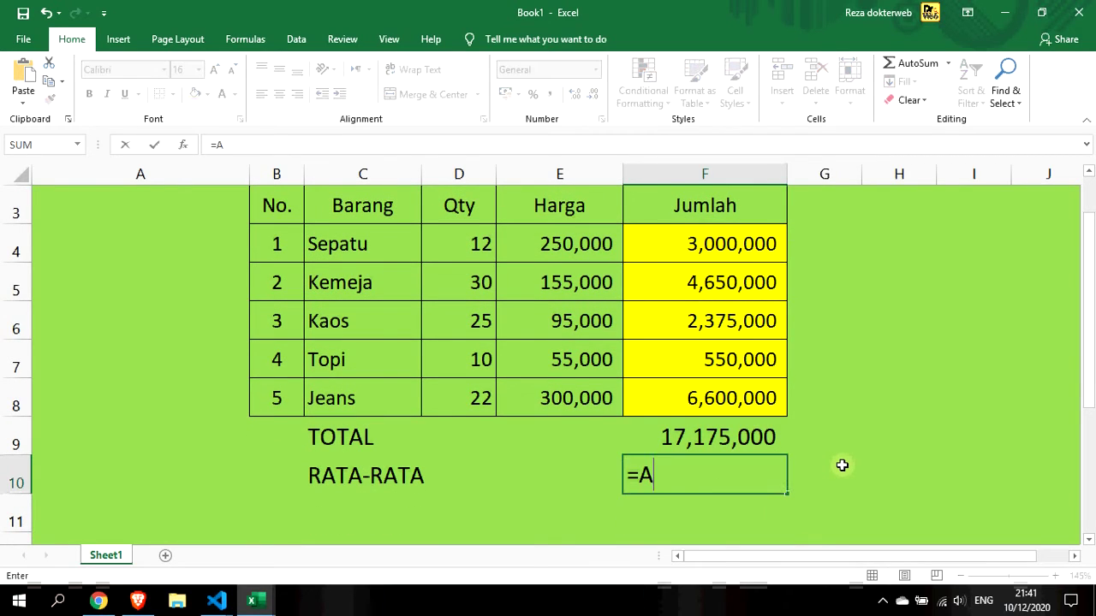
pyautogui.write('VERA')
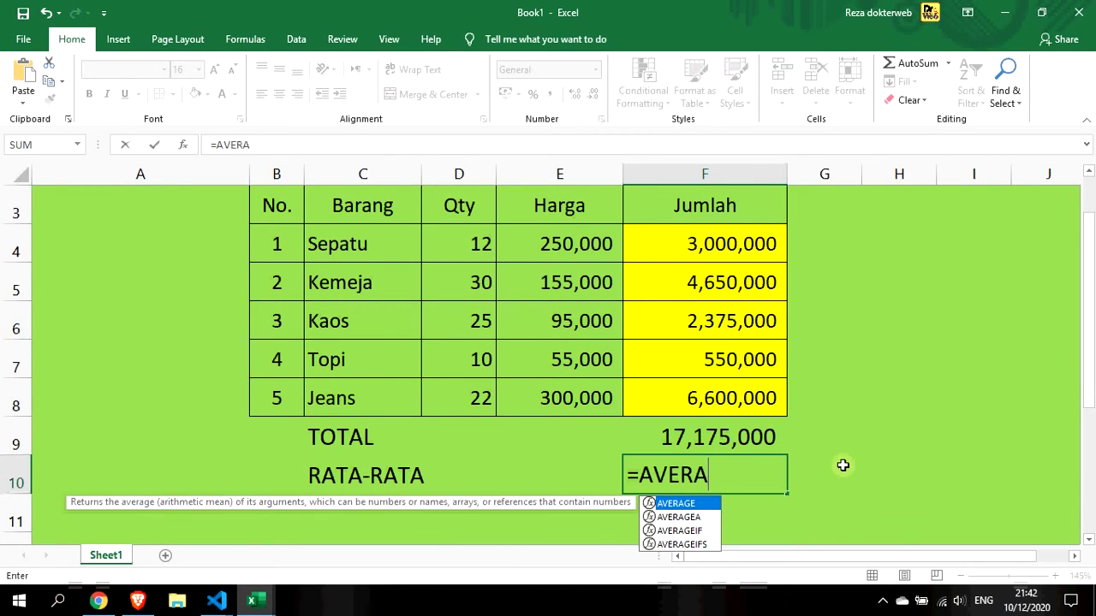
pyautogui.write('GE')
pyautogui.write('(')
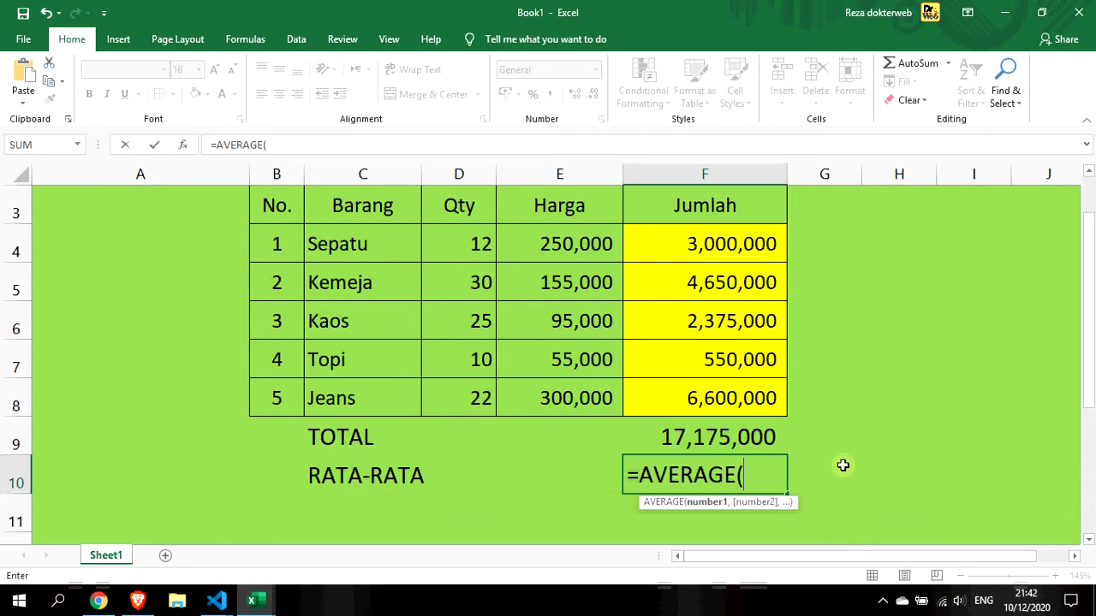
pyautogui.click(705, 246)
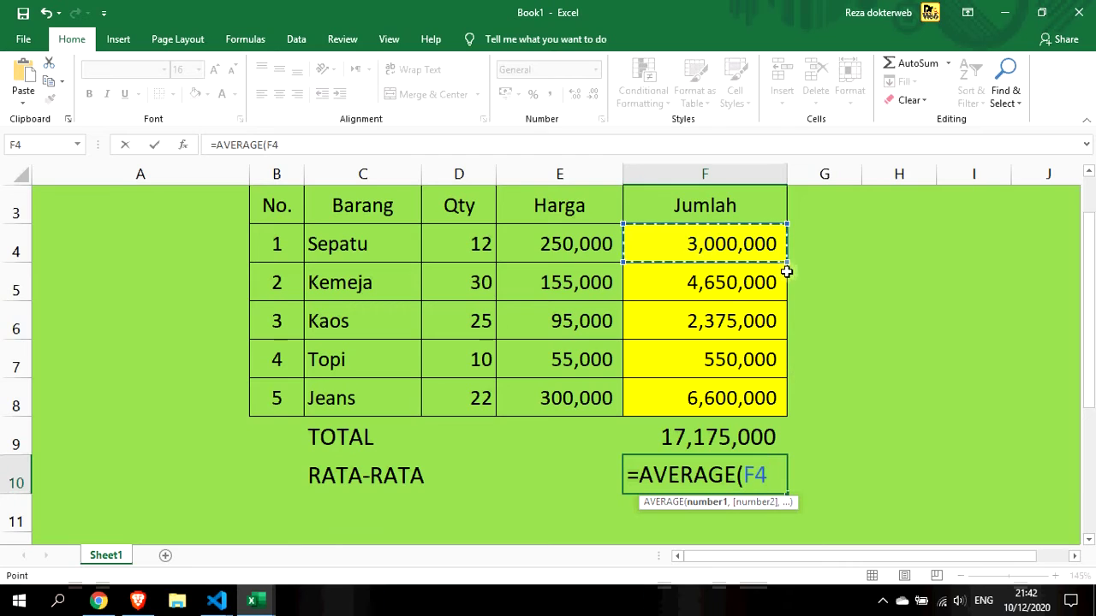
pyautogui.moveTo(783, 255); pyautogui.dragTo(775, 408)
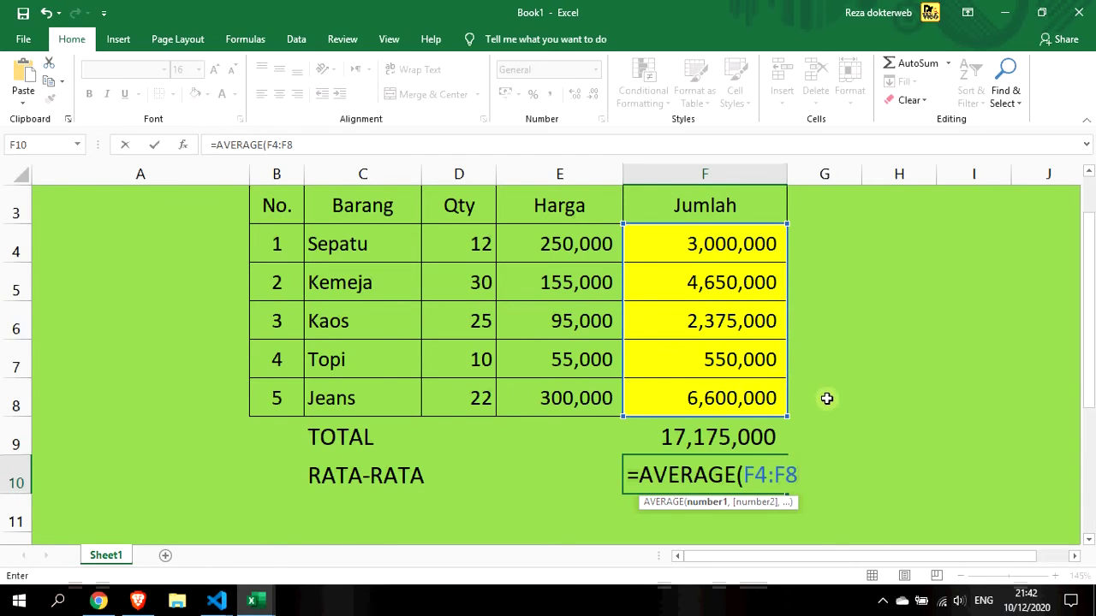
pyautogui.press('Return')
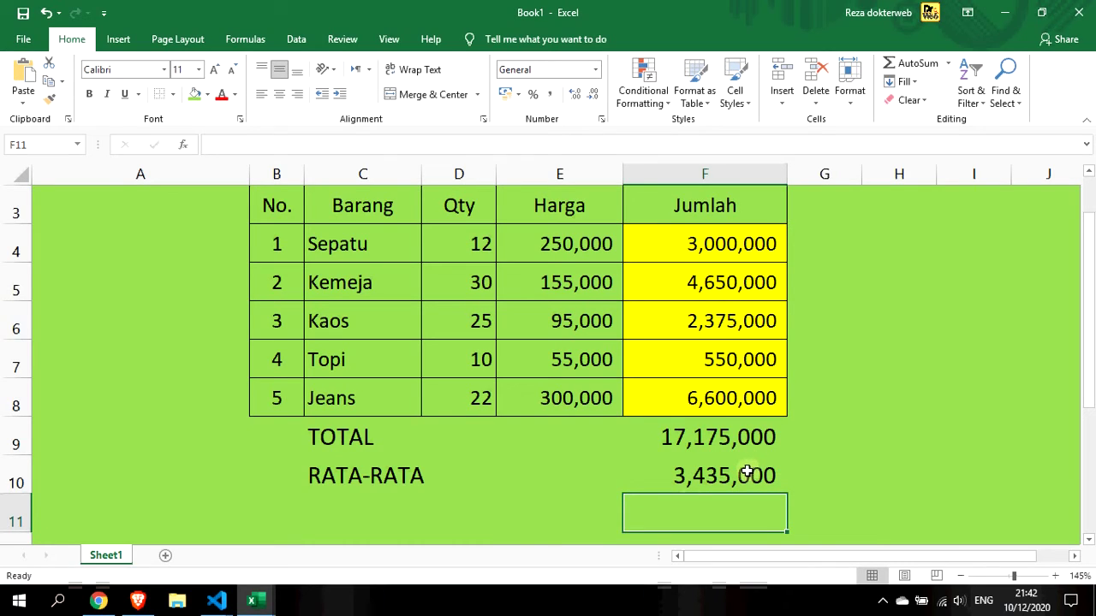
pyautogui.click(445, 507)
pyautogui.click(399, 498)
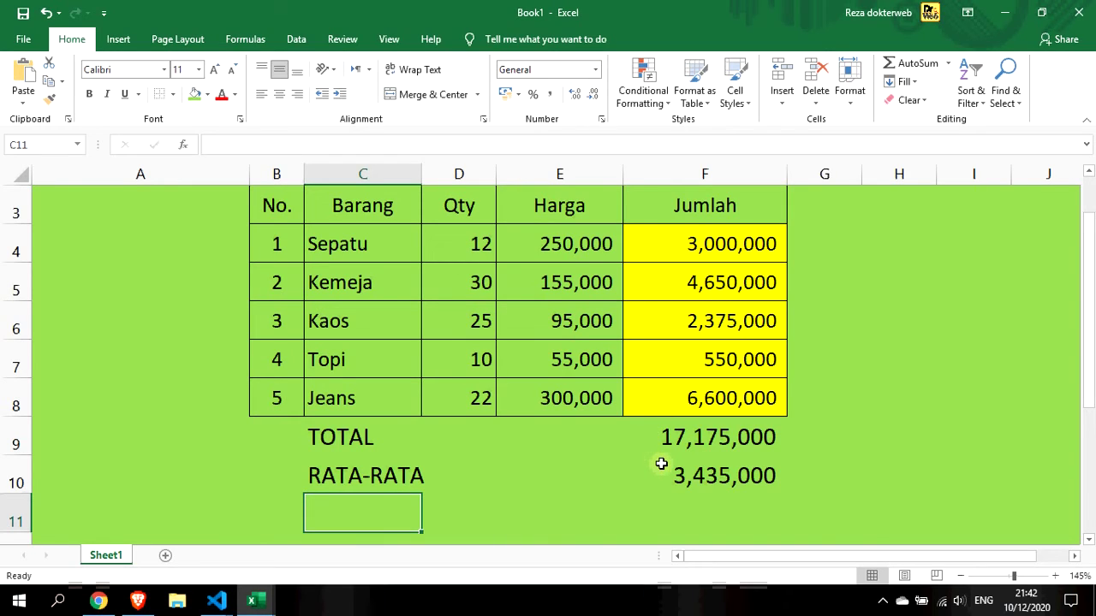
# Type the TERBESAR PENJUALAN label in C11.
pyautogui.write('MA')
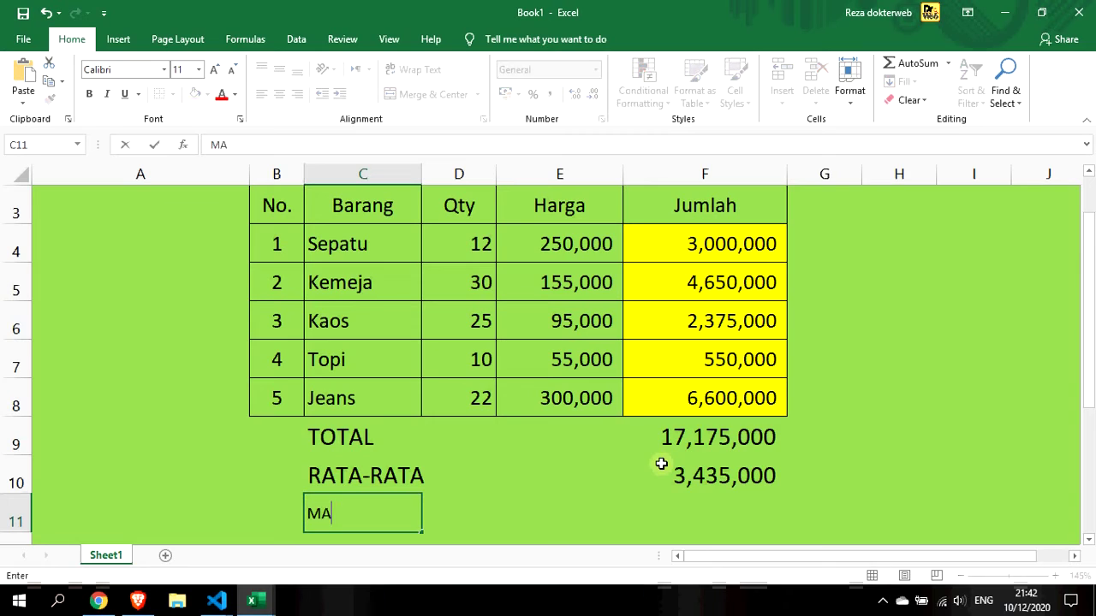
pyautogui.press('BackSpace')
pyautogui.write('ER')
pyautogui.write('BESAR')
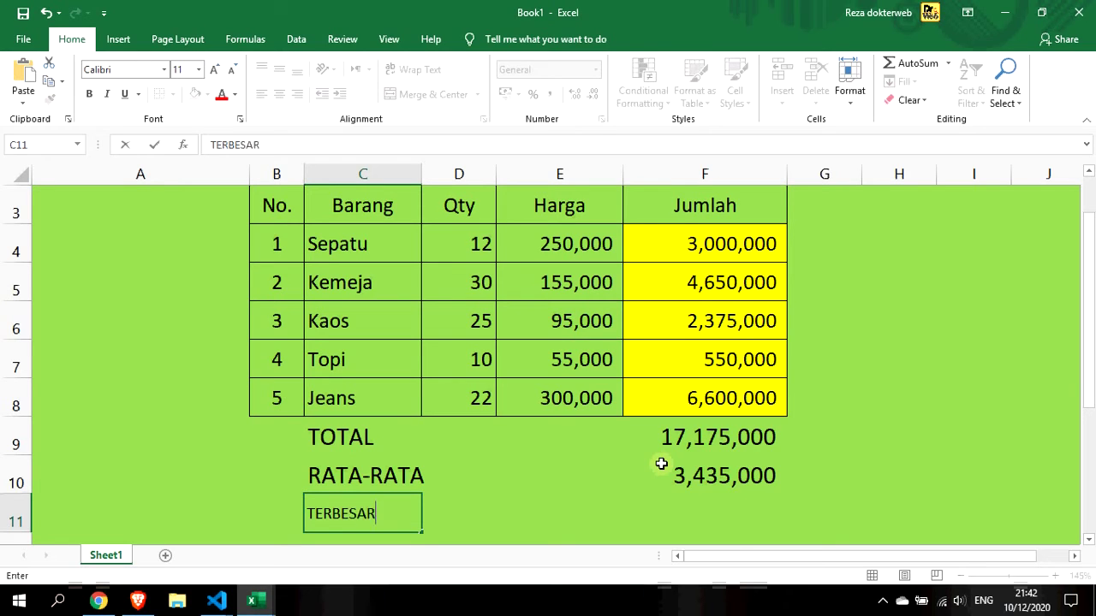
pyautogui.write(' PENJUA')
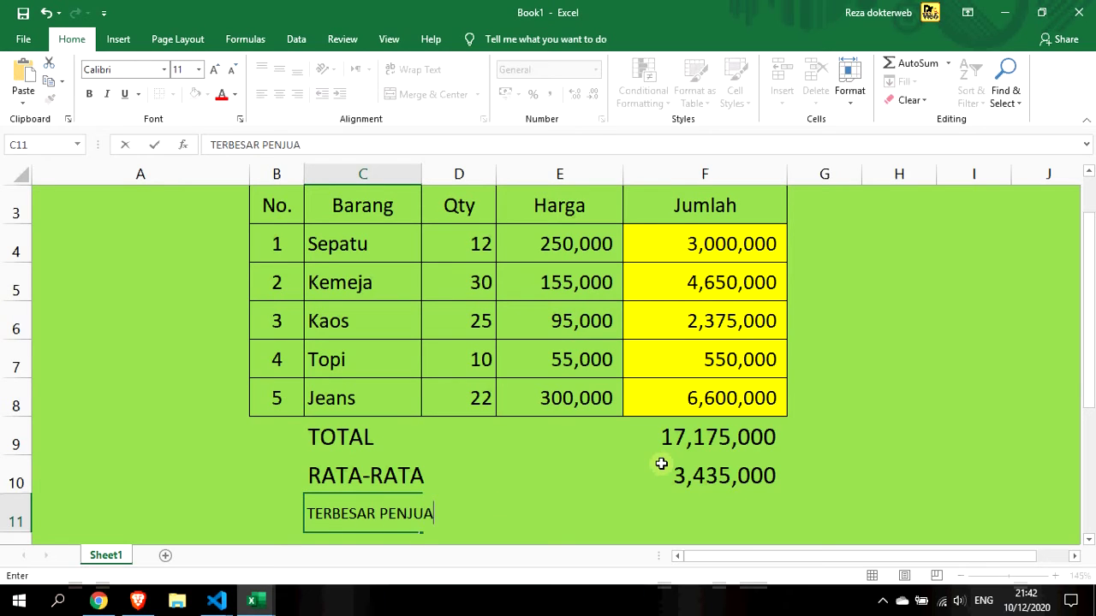
pyautogui.write('LAN')
pyautogui.press('Return')
pyautogui.press('Up')
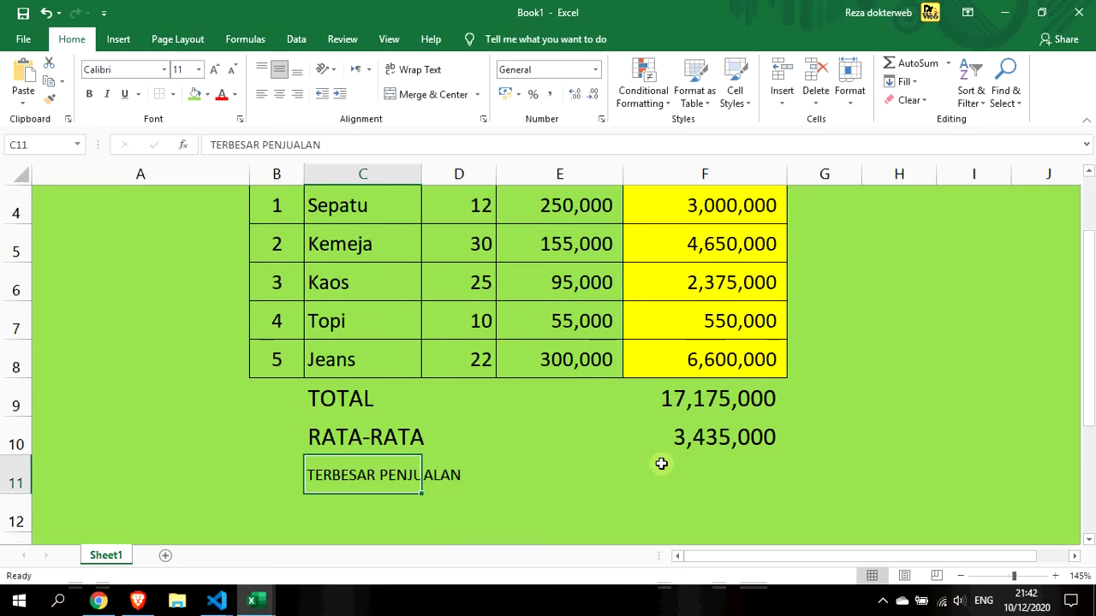
# Set summary rows 9–14 to font size 16.
pyautogui.click(20, 390)
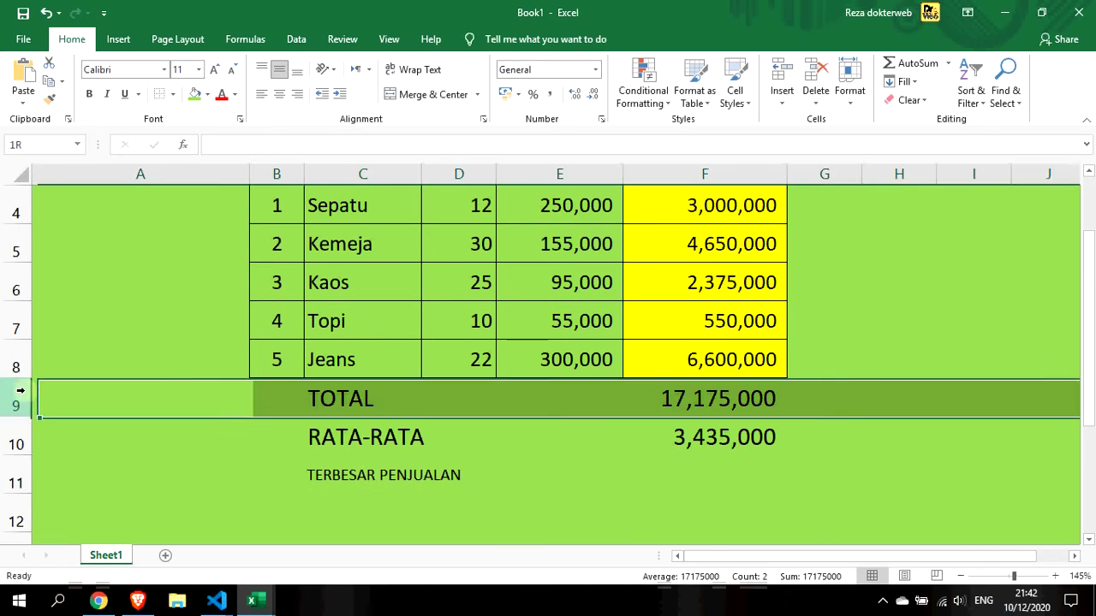
pyautogui.scroll(-1, 59, 482)
pyautogui.moveTo(20, 390); pyautogui.dragTo(12, 479)
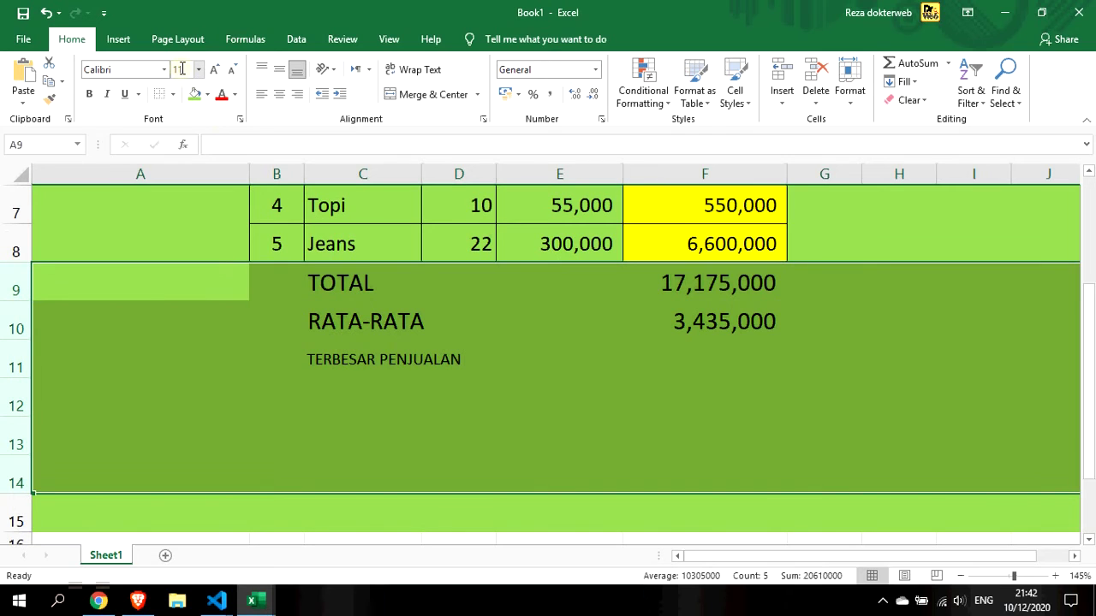
pyautogui.click(187, 70)
pyautogui.write('16')
pyautogui.press('Return')
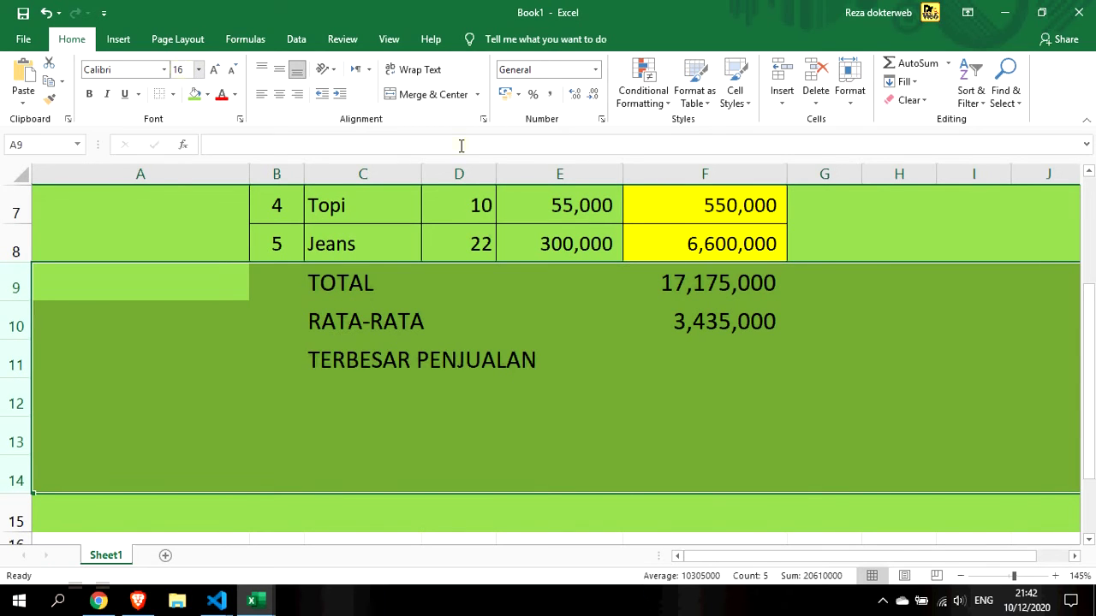
pyautogui.click(517, 245)
pyautogui.scroll(1, 599, 454)
pyautogui.click(688, 477)
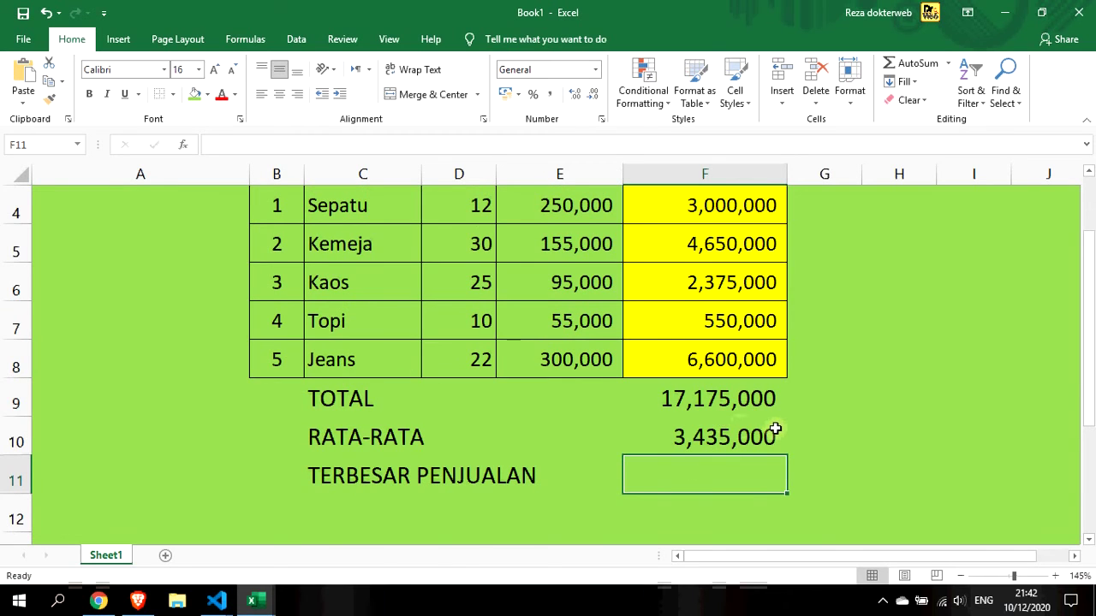
pyautogui.scroll(1, 773, 430)
pyautogui.scroll(-1, 805, 445)
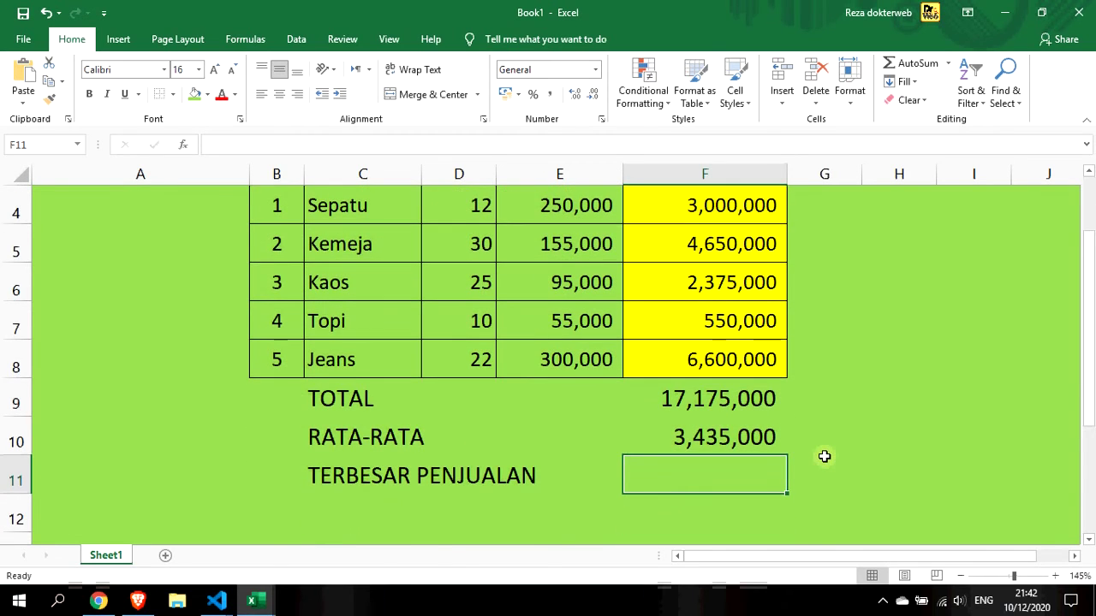
# Enter =MAX(F4:F8) in F11 to get the largest Jumlah, 6,600,000.
pyautogui.write('=')
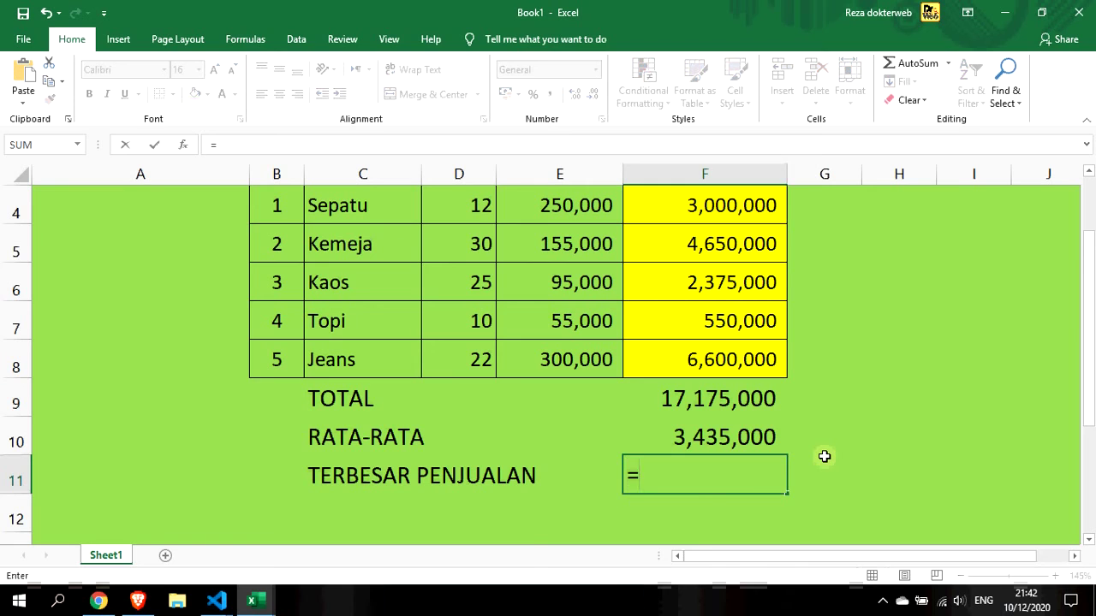
pyautogui.write('MAX')
pyautogui.scroll(1, 810, 445)
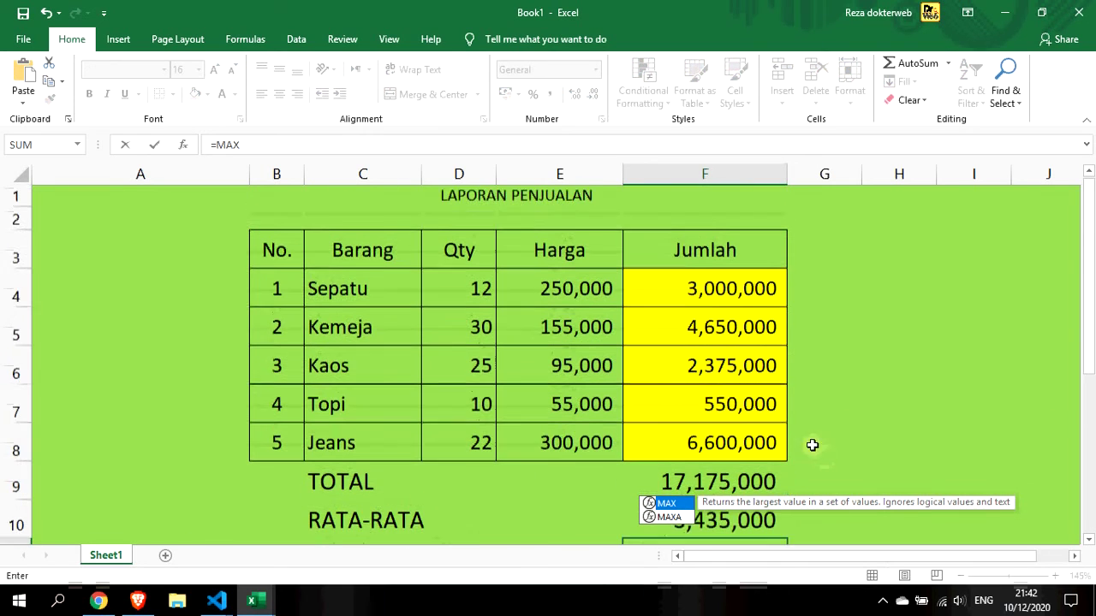
pyautogui.click(738, 295)
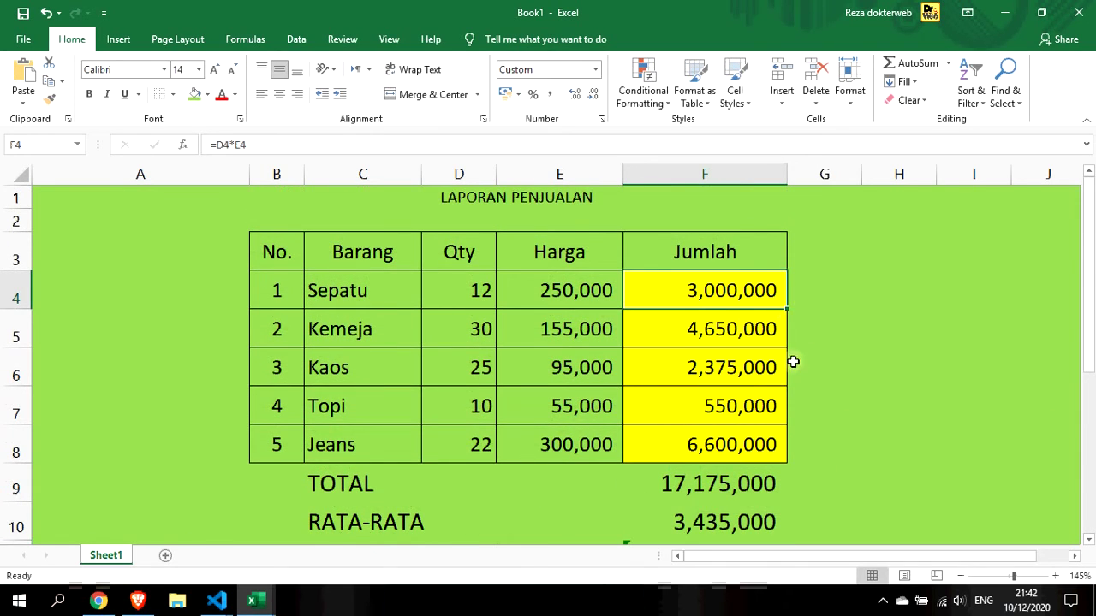
pyautogui.scroll(-2, 790, 362)
pyautogui.click(710, 351)
pyautogui.write('=')
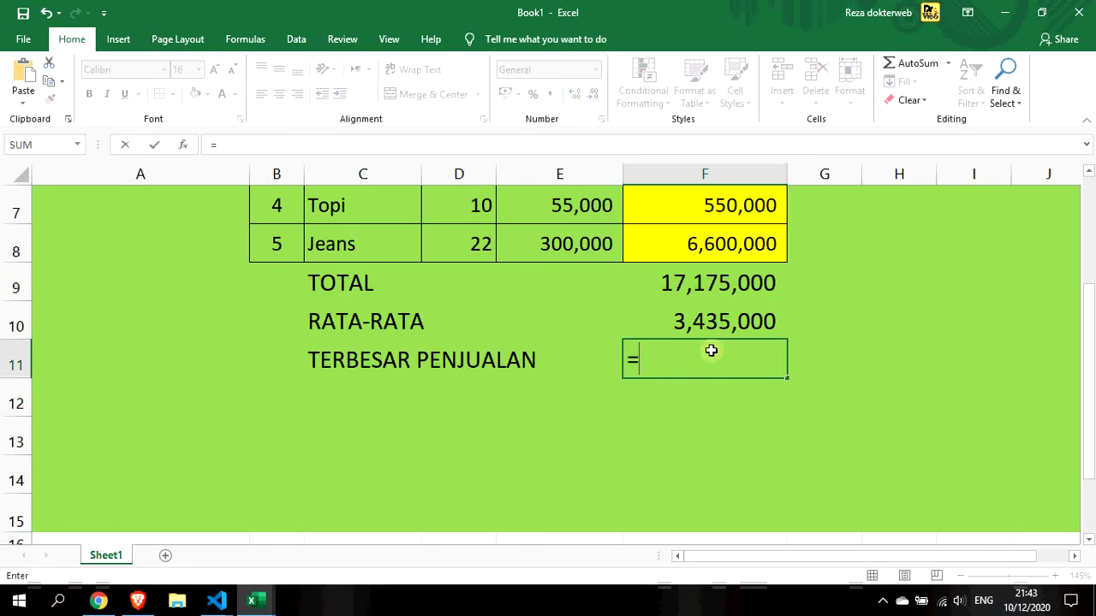
pyautogui.write('MAS')
pyautogui.press('BackSpace')
pyautogui.write('X')
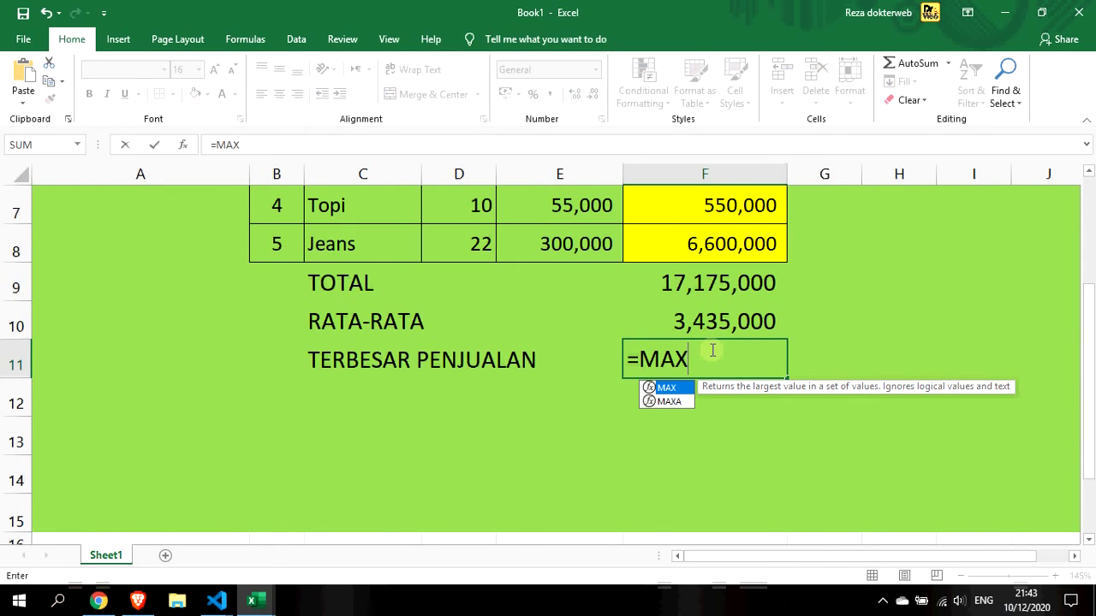
pyautogui.write('(')
pyautogui.scroll(2, 711, 351)
pyautogui.click(750, 281)
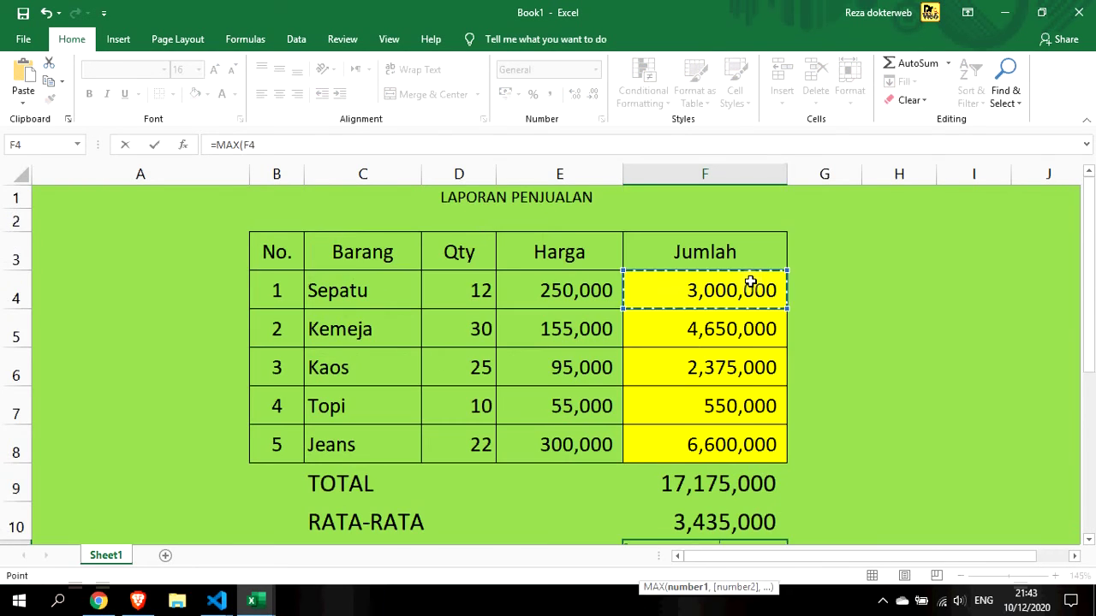
pyautogui.click(784, 315)
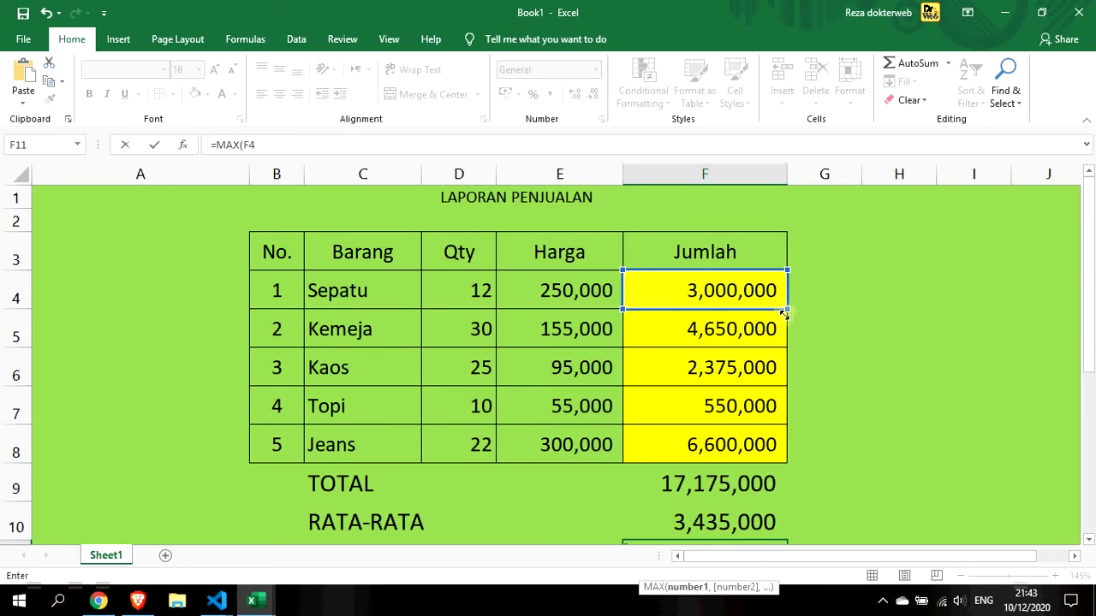
pyautogui.moveTo(785, 315); pyautogui.dragTo(789, 460)
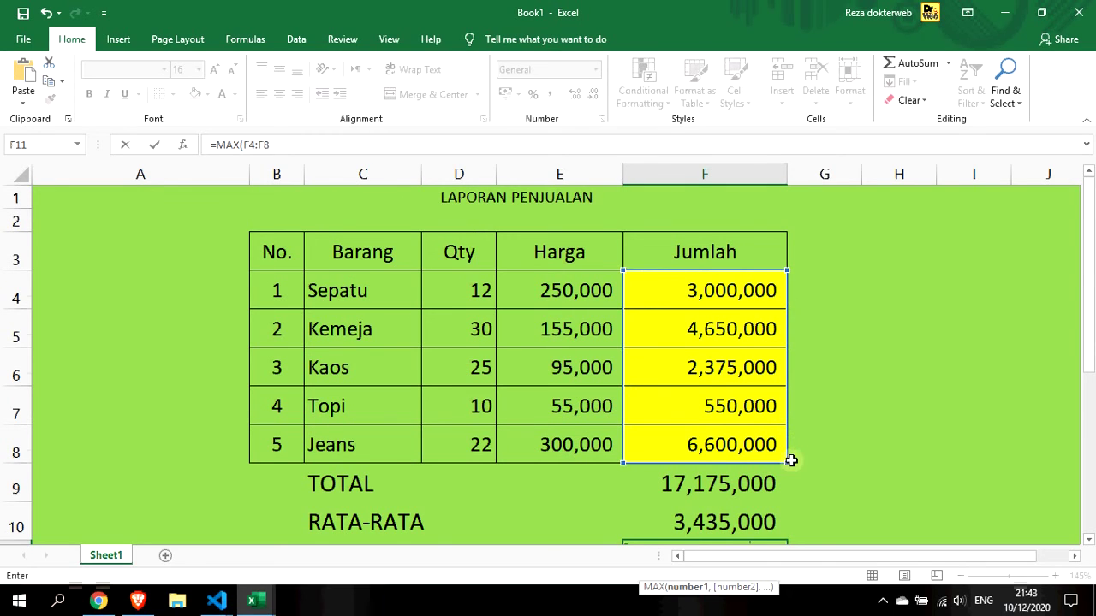
pyautogui.scroll(-1, 860, 466)
pyautogui.press('Return')
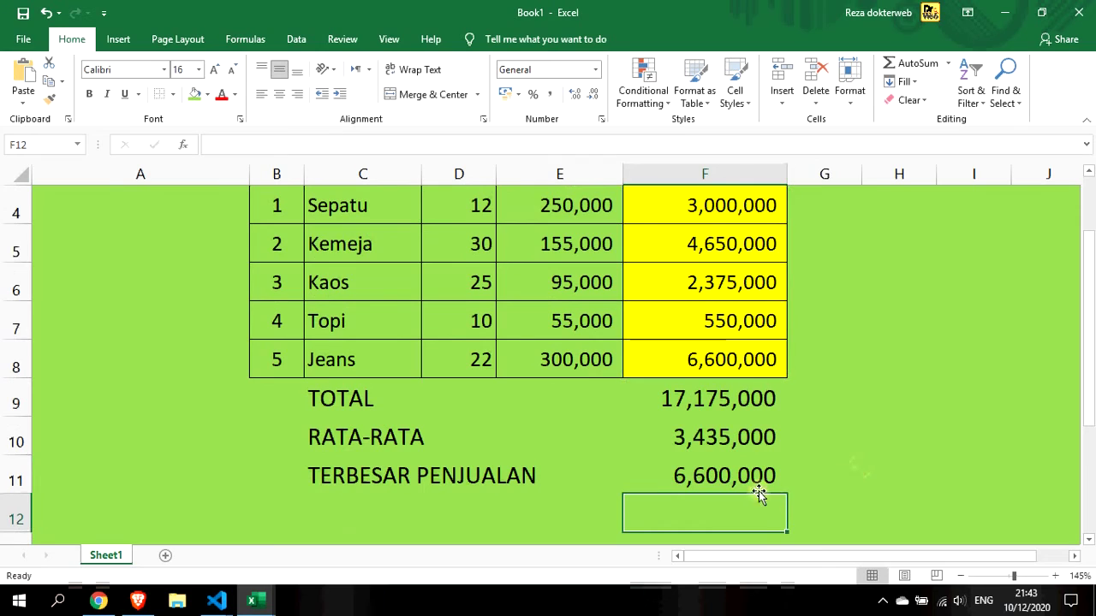
# Check the 6,600,000 result against the matching Jumlah value in F8 and its item.
pyautogui.click(753, 480)
pyautogui.click(732, 359)
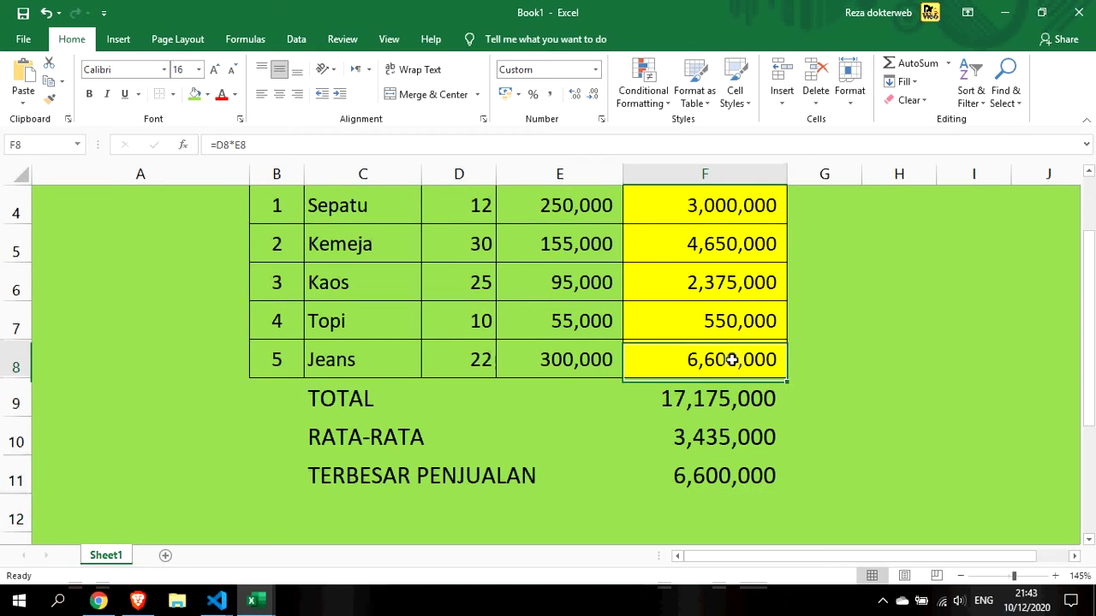
pyautogui.click(347, 360)
pyautogui.click(727, 359)
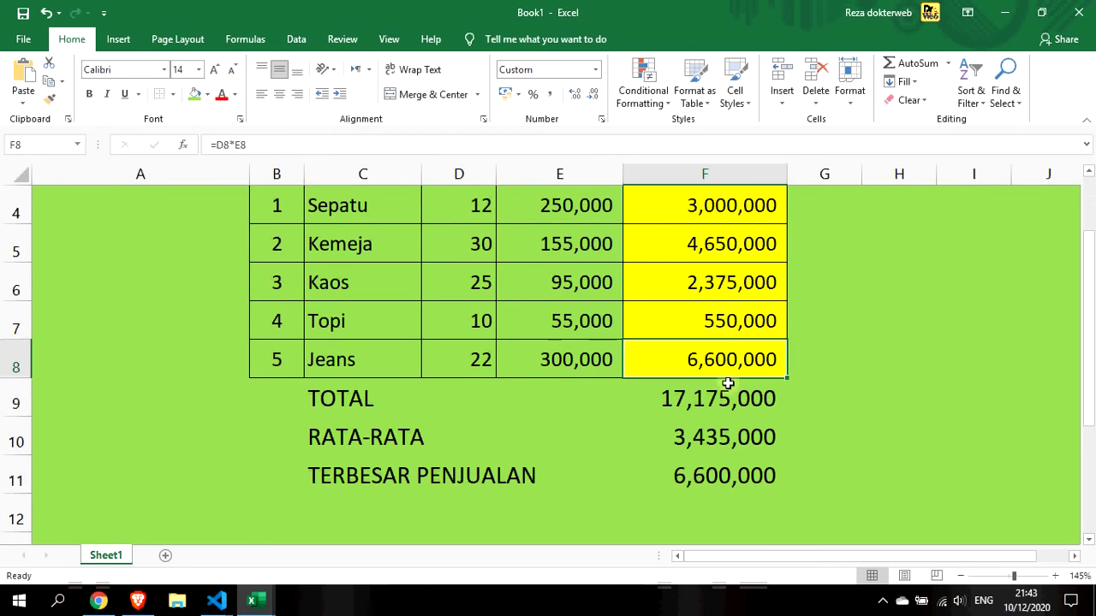
pyautogui.click(730, 477)
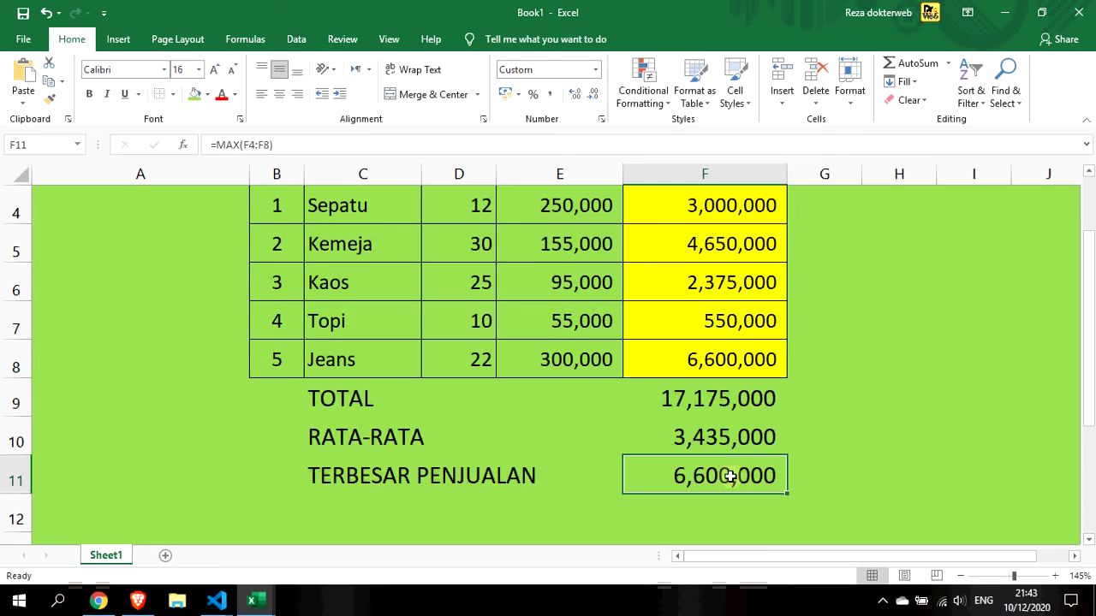
# Type the TERKECIL PENJUALAN label in C12.
pyautogui.click(393, 505)
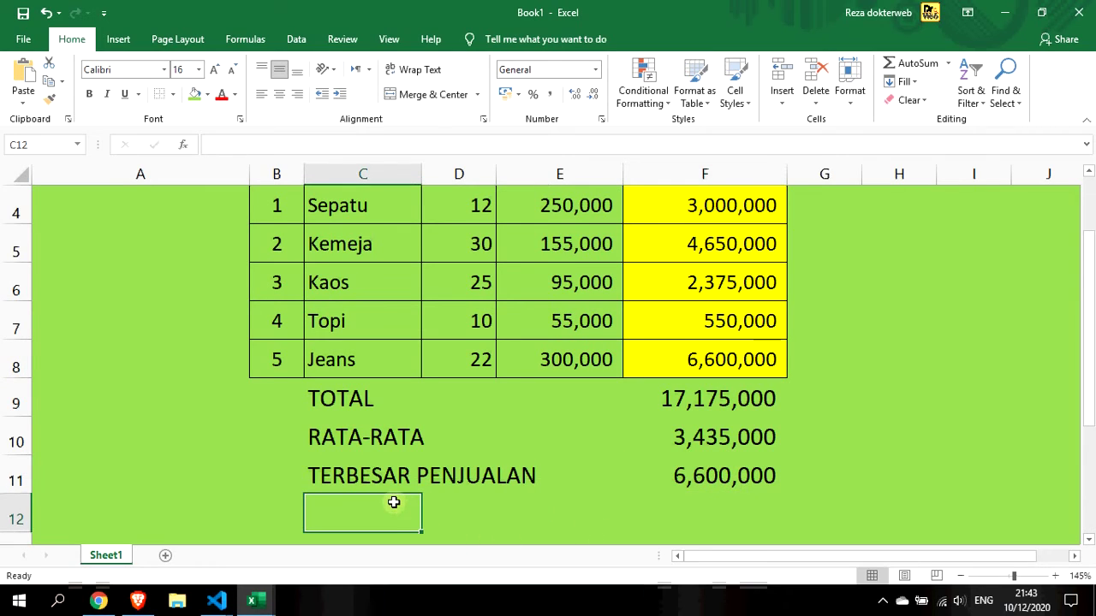
pyautogui.write('TERKEC')
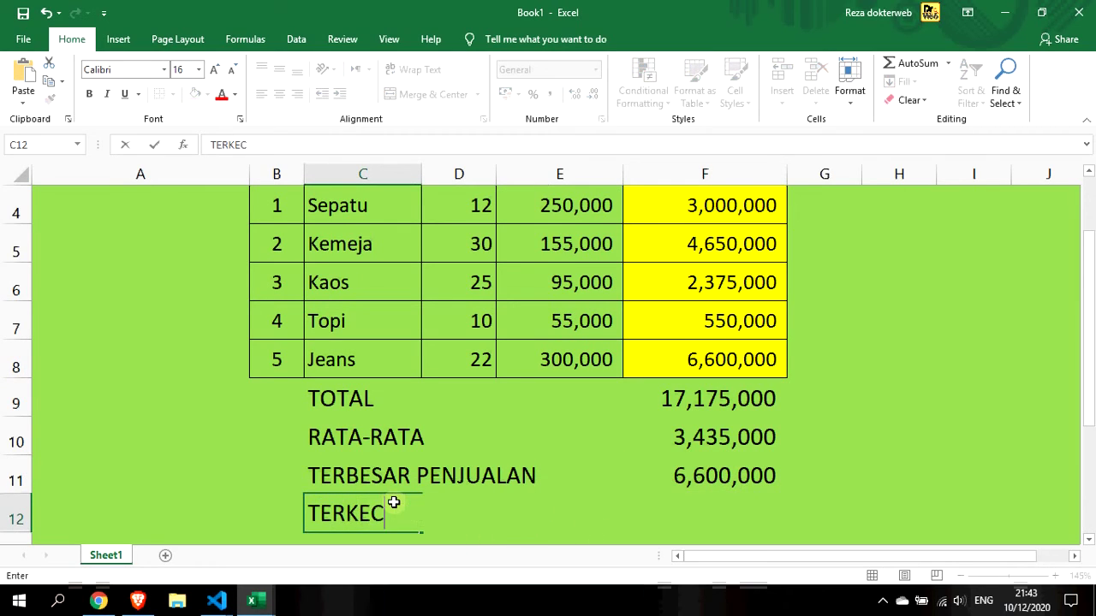
pyautogui.write('IL PENJUALAN')
pyautogui.press('Return')
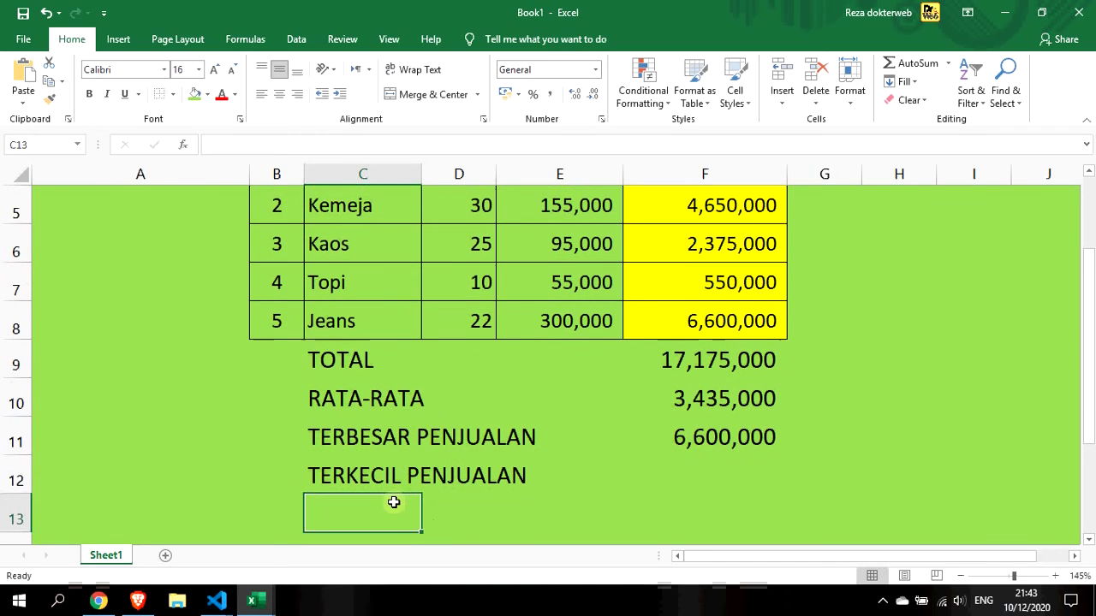
# Enter =MIN(F4:F8) in F12, giving 550,000.
pyautogui.click(694, 467)
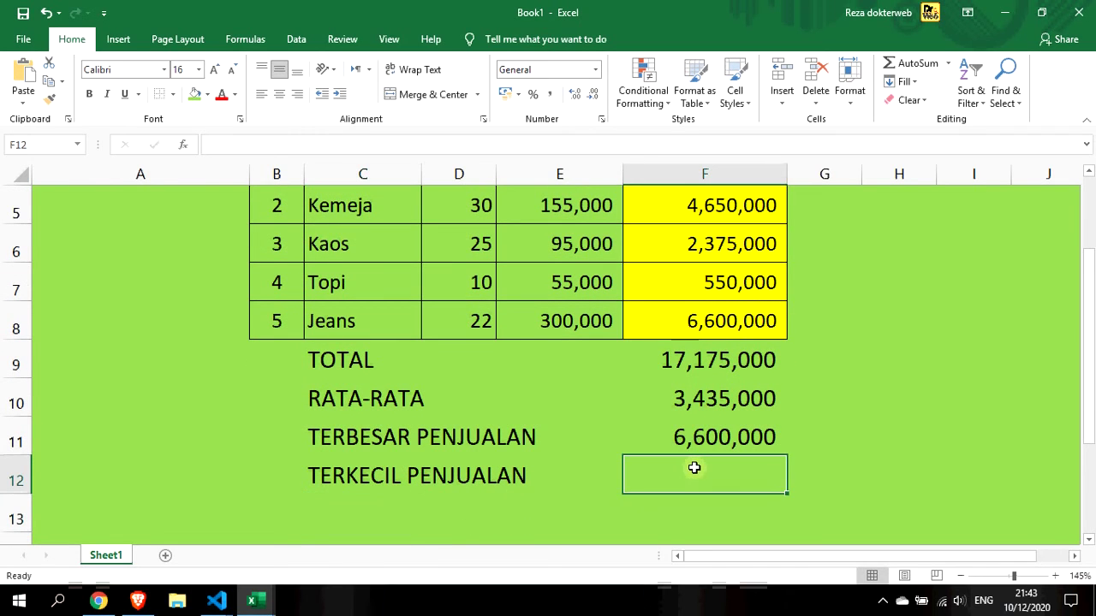
pyautogui.write('=MIN')
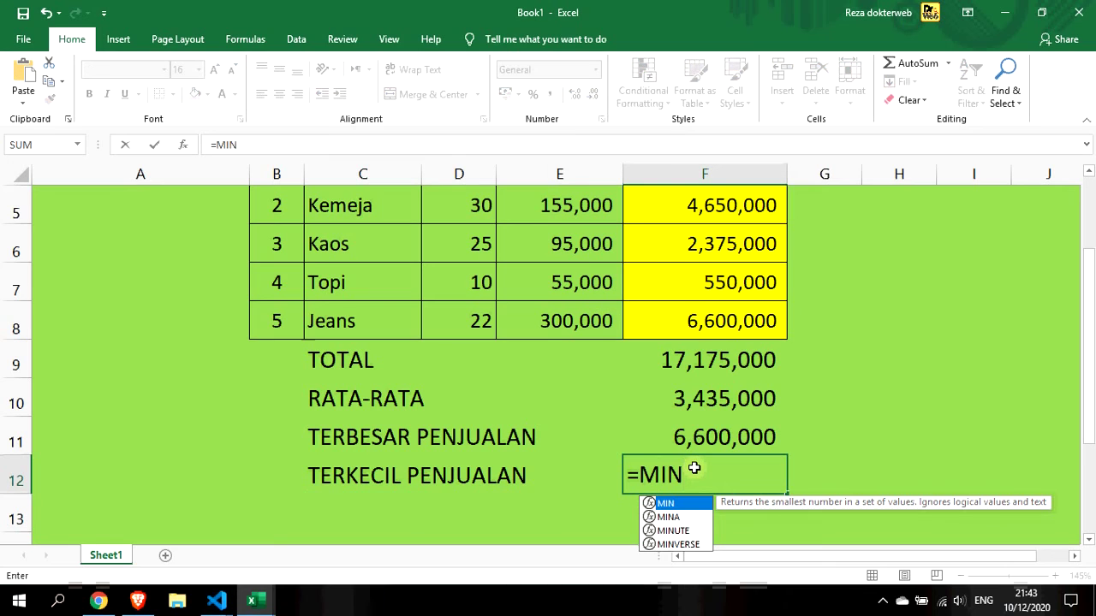
pyautogui.write('(')
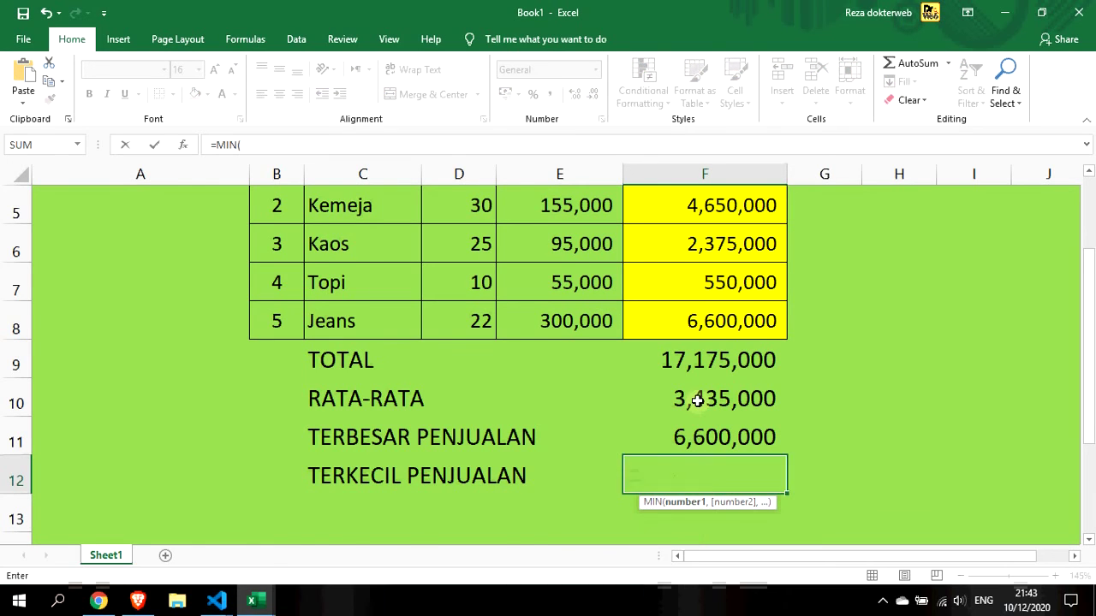
pyautogui.scroll(1, 696, 463)
pyautogui.click(710, 267)
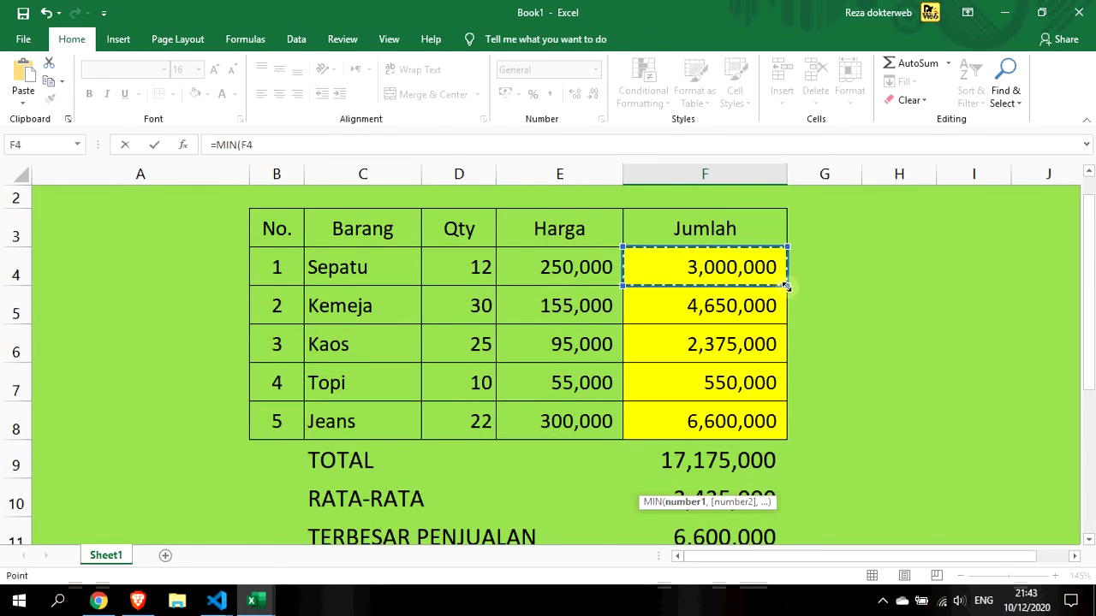
pyautogui.moveTo(786, 286); pyautogui.dragTo(780, 428)
pyautogui.press('Return')
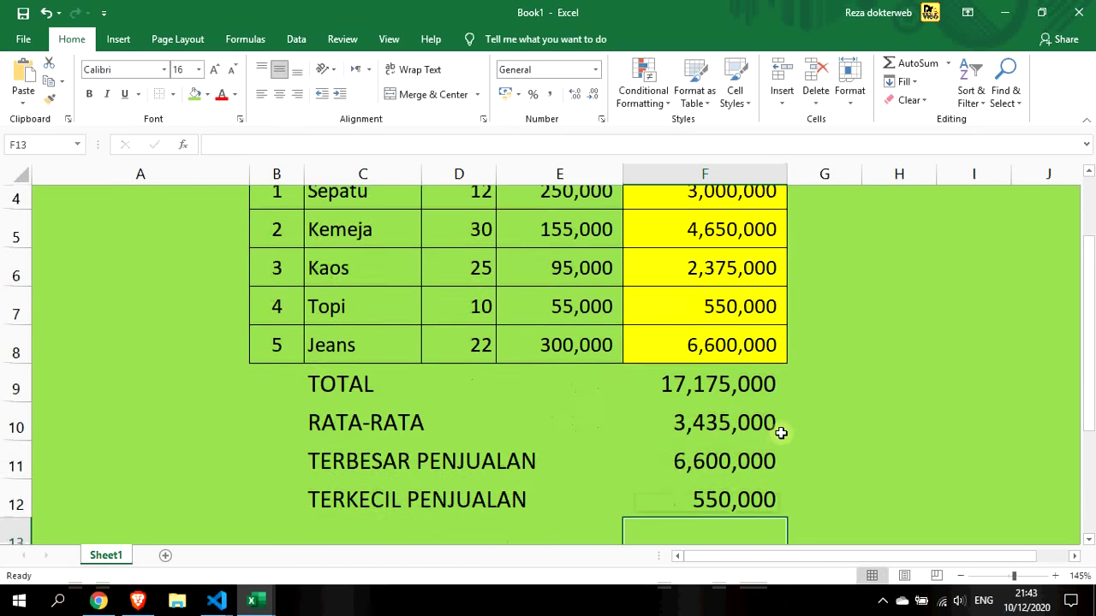
pyautogui.click(757, 469)
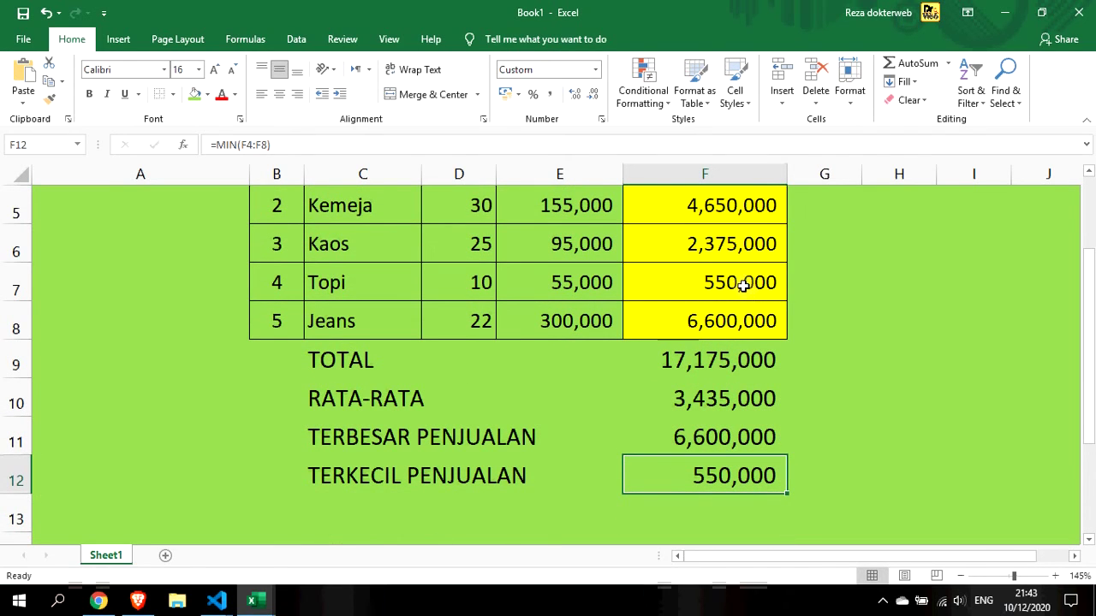
pyautogui.click(403, 283)
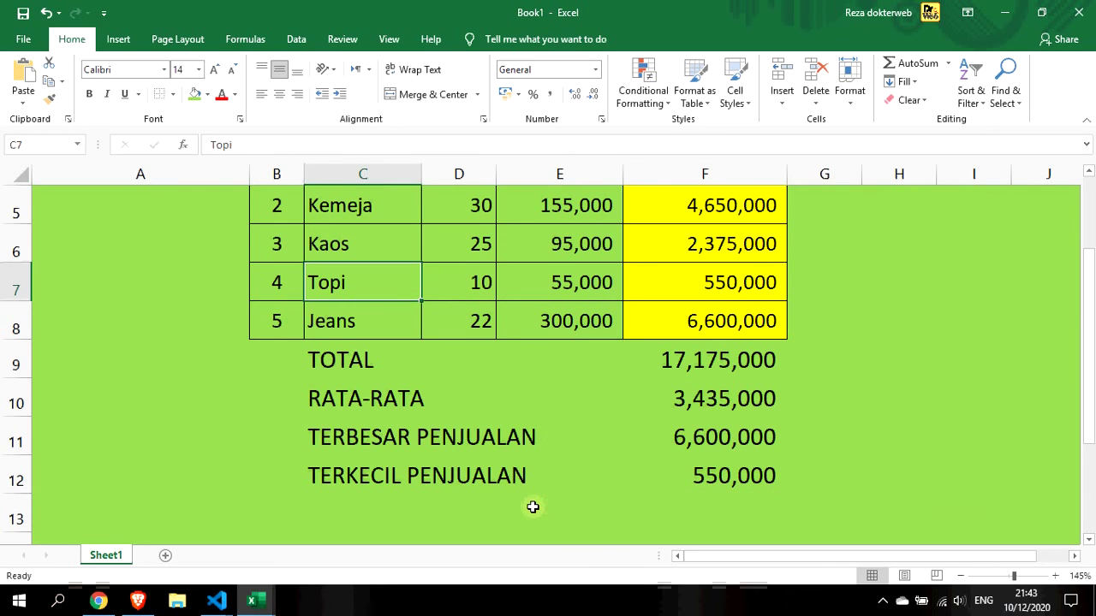
pyautogui.scroll(-1, 532, 501)
pyautogui.scroll(1, 531, 495)
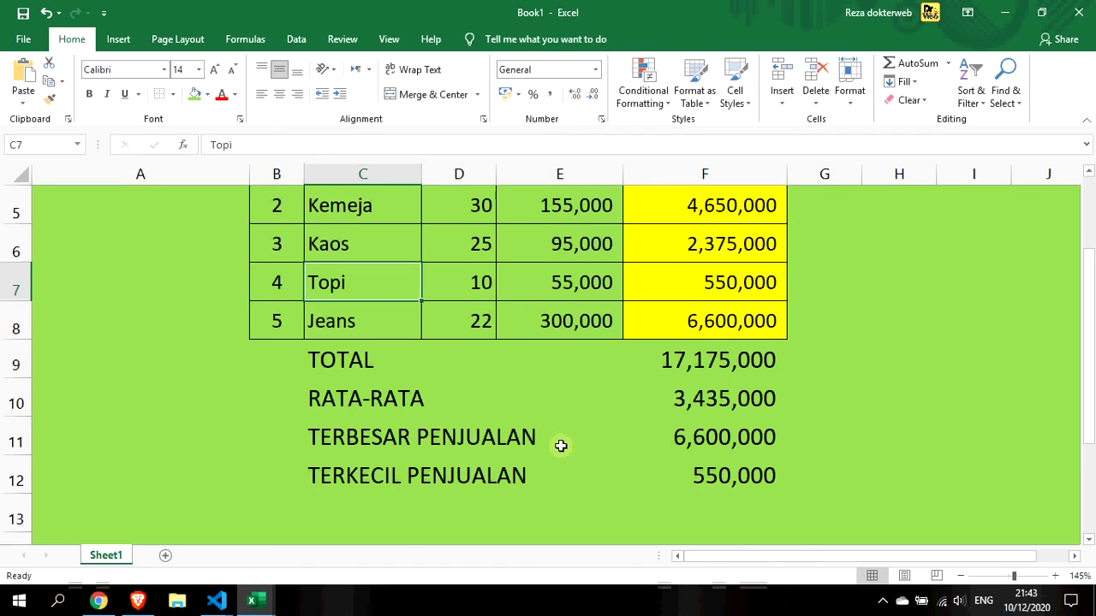
pyautogui.scroll(1, 561, 446)
pyautogui.scroll(-1, 627, 420)
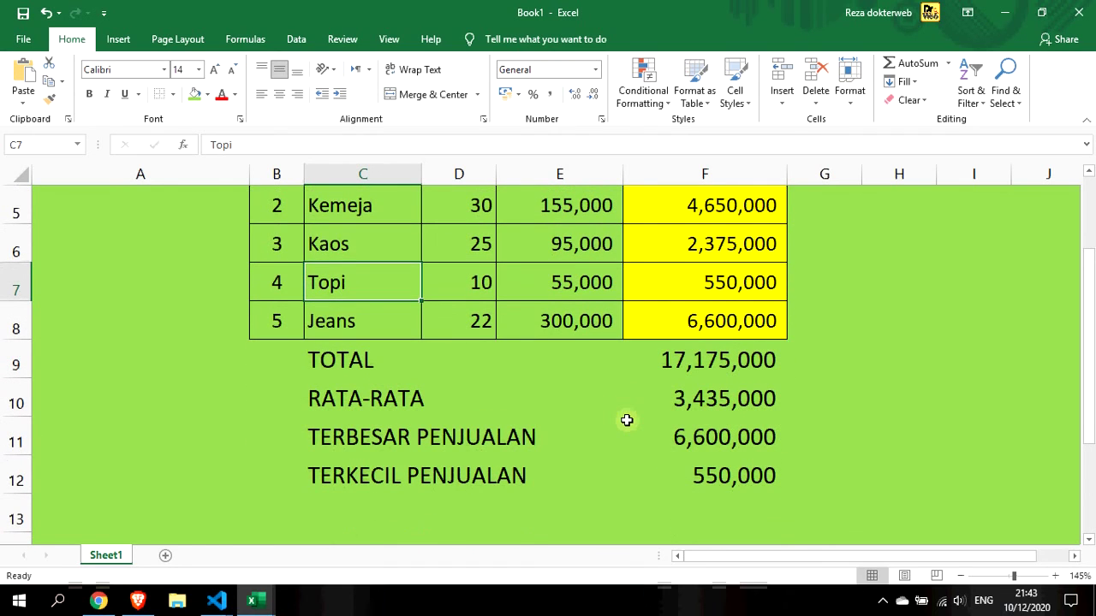
pyautogui.scroll(1, 627, 421)
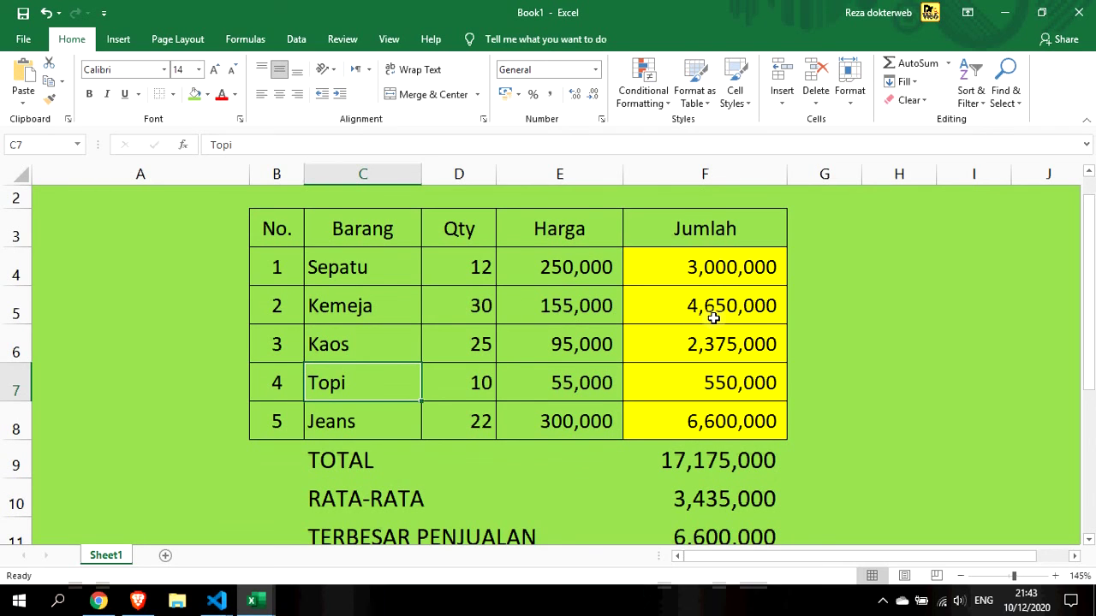
pyautogui.scroll(-1, 472, 343)
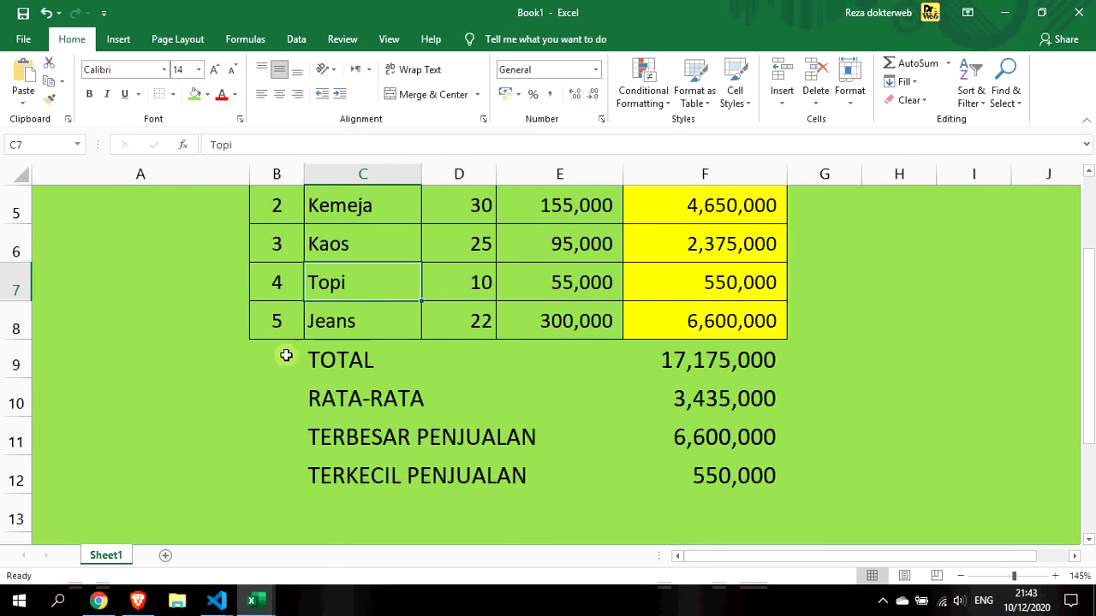
pyautogui.click(350, 359)
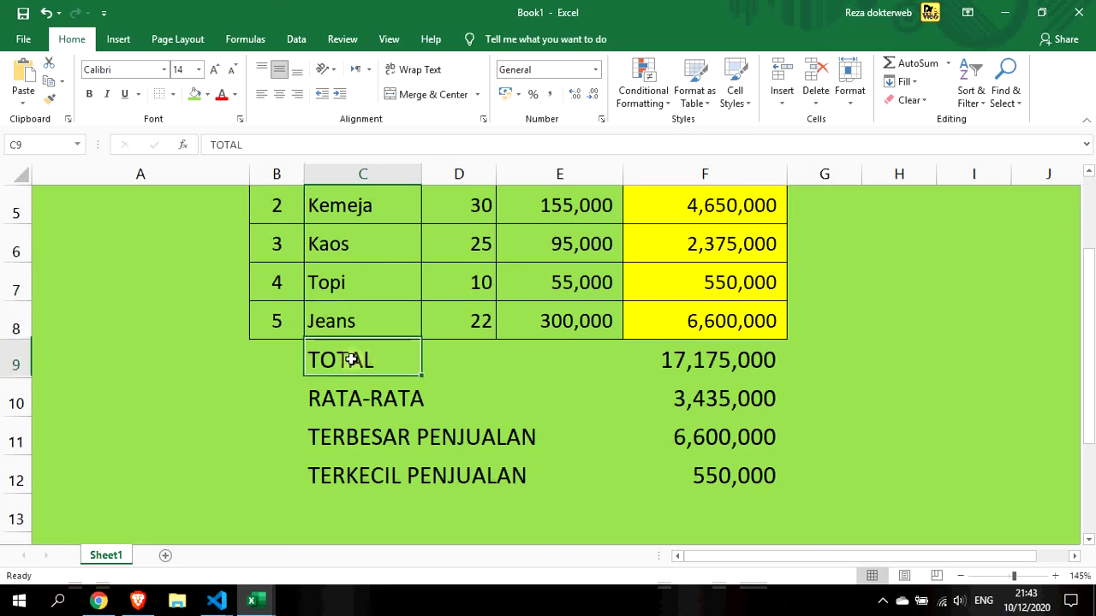
# Apply All Borders to the summary block B9:F12.
pyautogui.click(267, 349)
pyautogui.moveTo(267, 349); pyautogui.dragTo(746, 476)
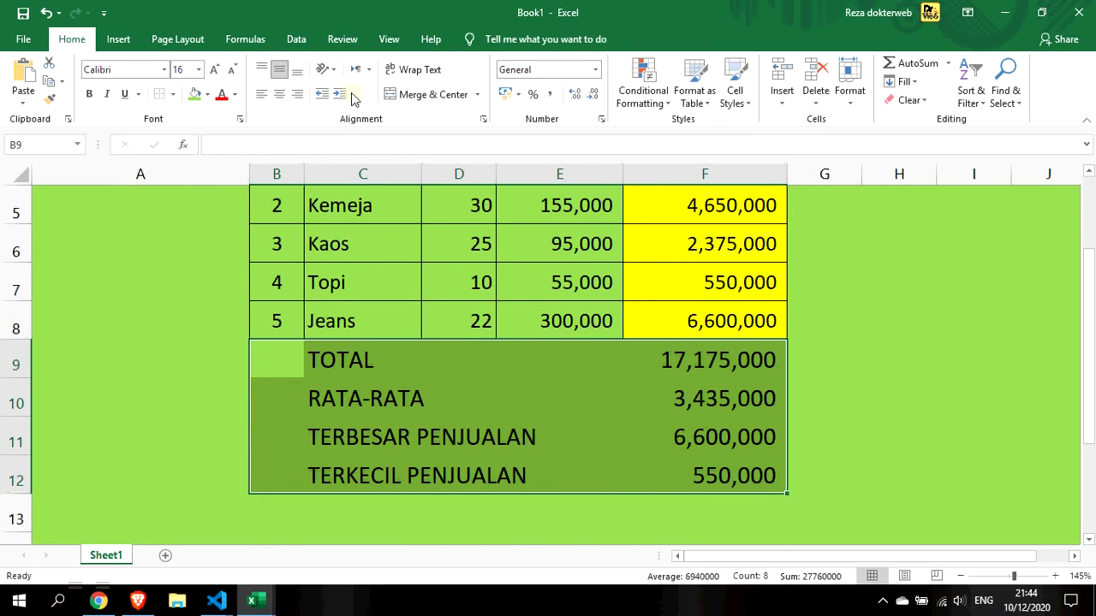
pyautogui.click(173, 94)
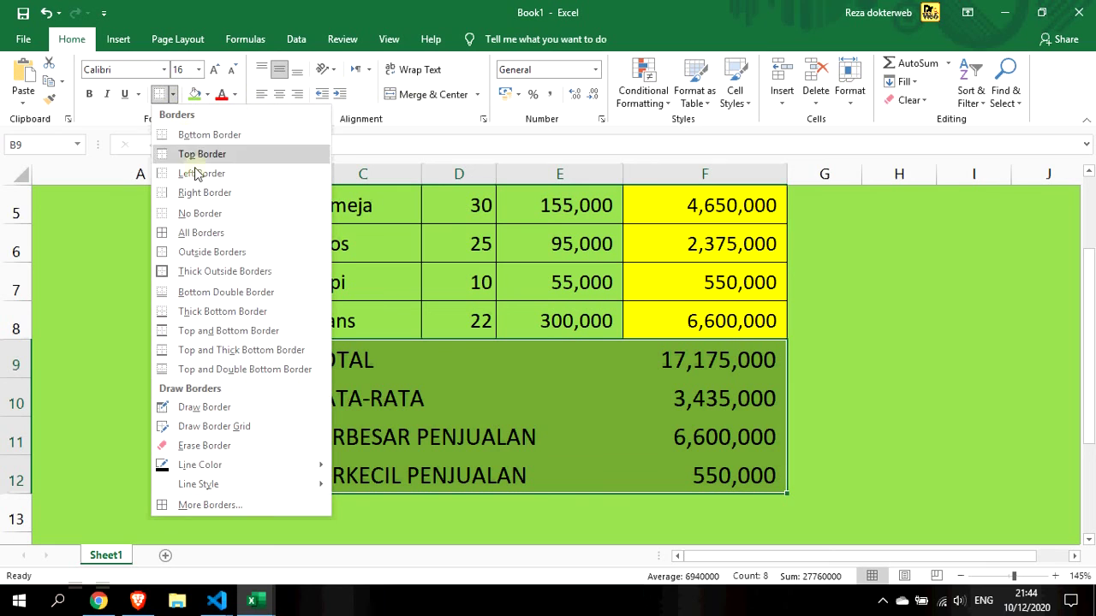
pyautogui.click(210, 233)
pyautogui.click(465, 384)
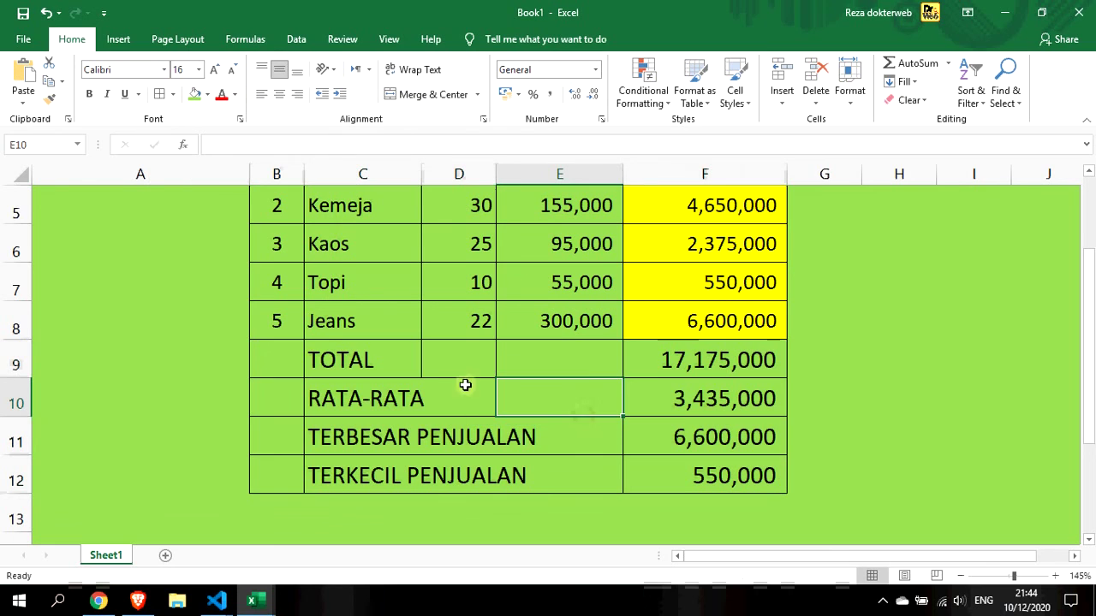
pyautogui.click(383, 360)
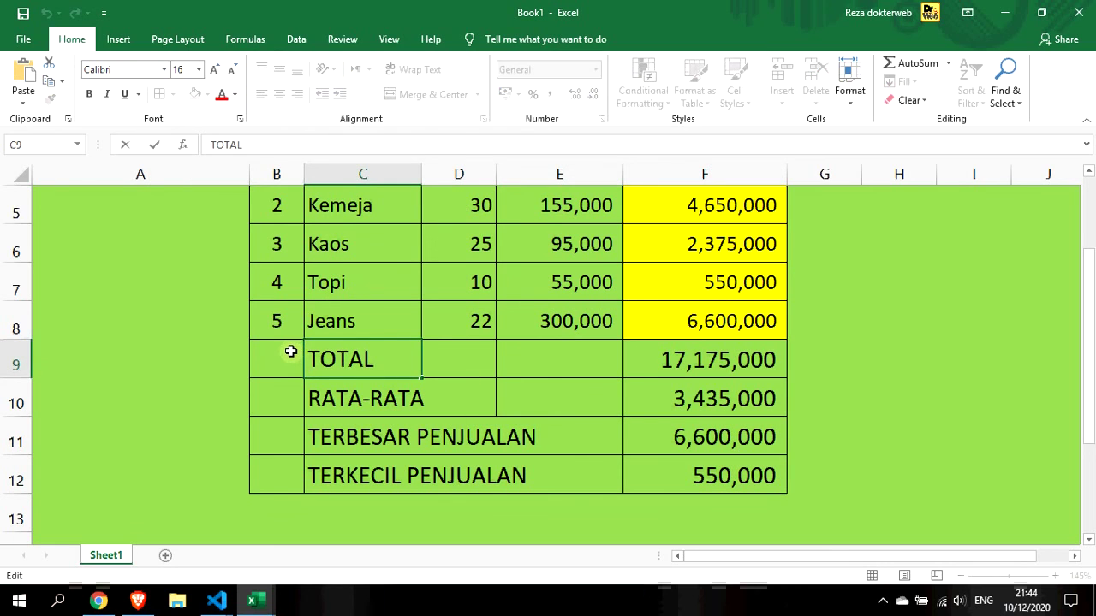
# Merge and centre the TOTAL and RATA-RATA labels across B9:E9 and B10:E10.
pyautogui.moveTo(289, 351); pyautogui.dragTo(555, 364)
pyautogui.click(551, 394)
pyautogui.moveTo(288, 351); pyautogui.dragTo(553, 347)
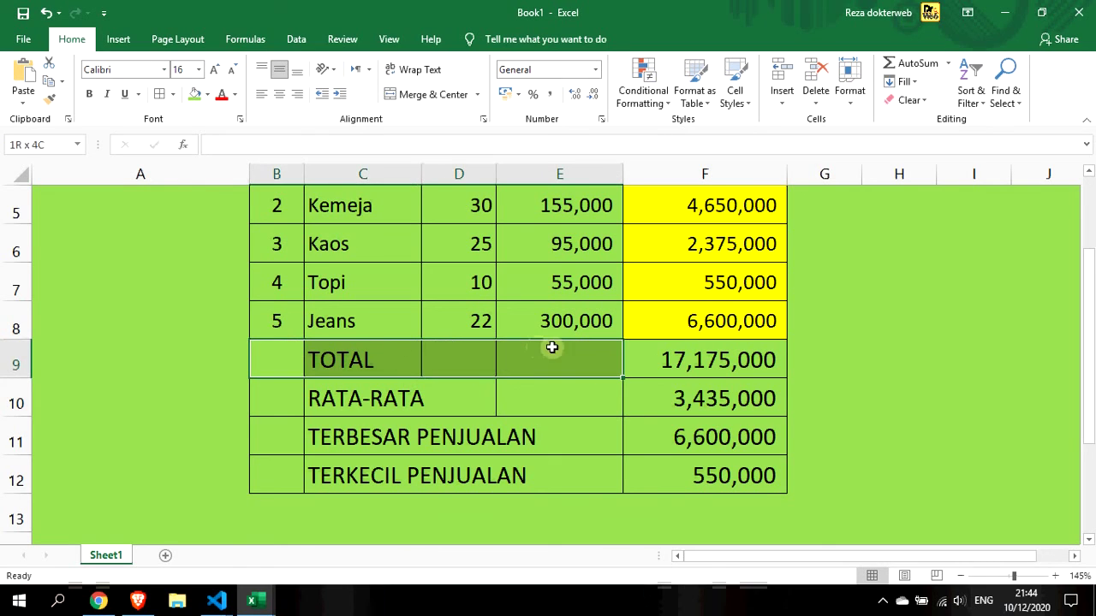
pyautogui.click(432, 95)
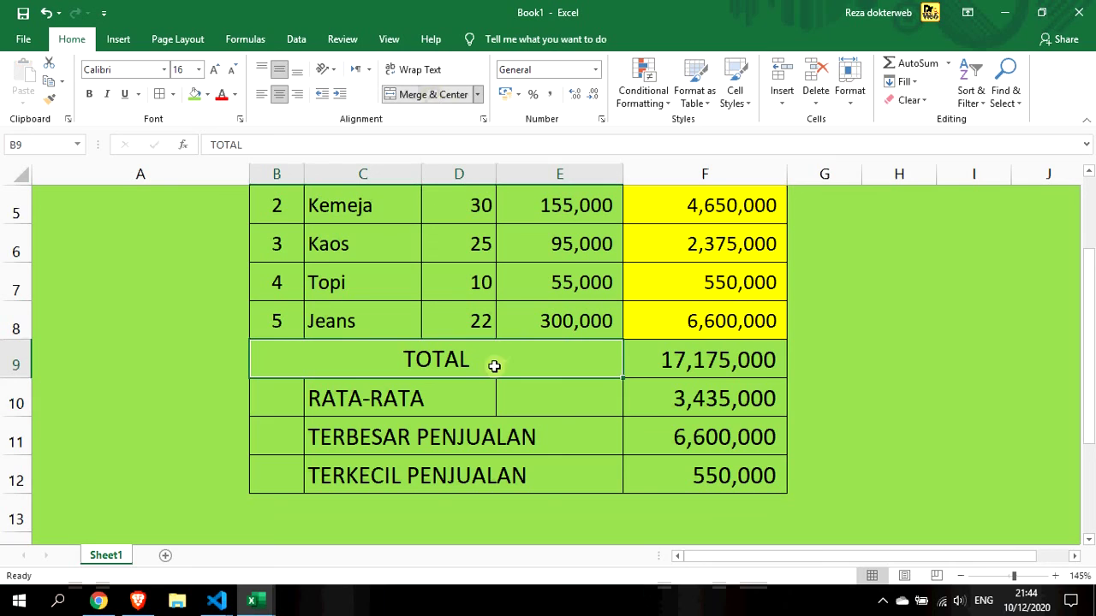
pyautogui.click(282, 398)
pyautogui.moveTo(347, 396); pyautogui.dragTo(555, 393)
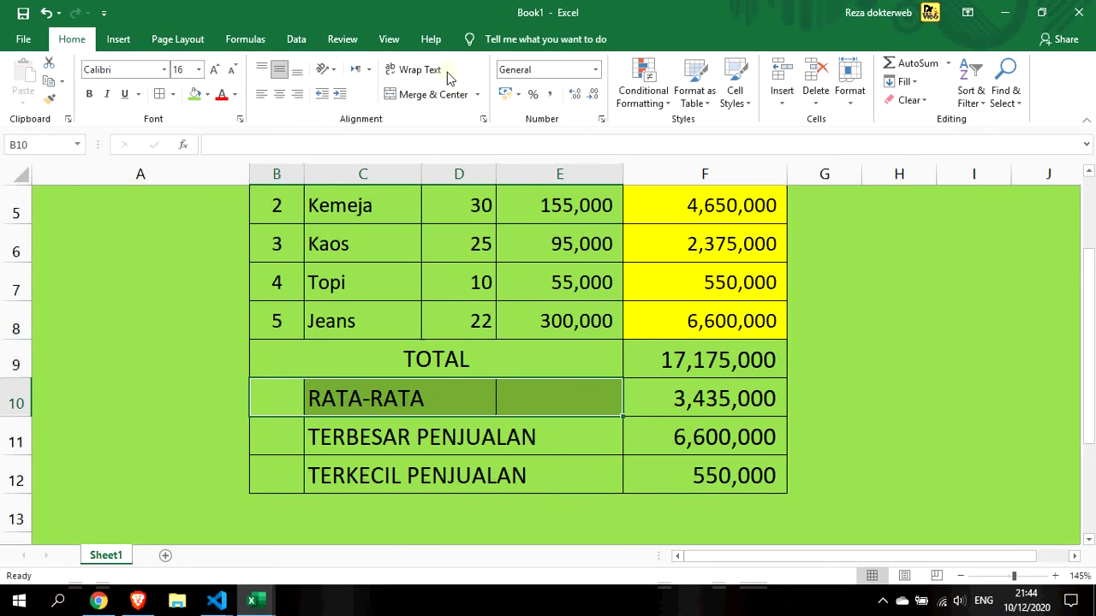
pyautogui.click(420, 94)
# Merge and centre TERBESAR and TERKECIL PENJUALAN across B11:E11 and B12:E12.
pyautogui.moveTo(288, 436); pyautogui.dragTo(556, 432)
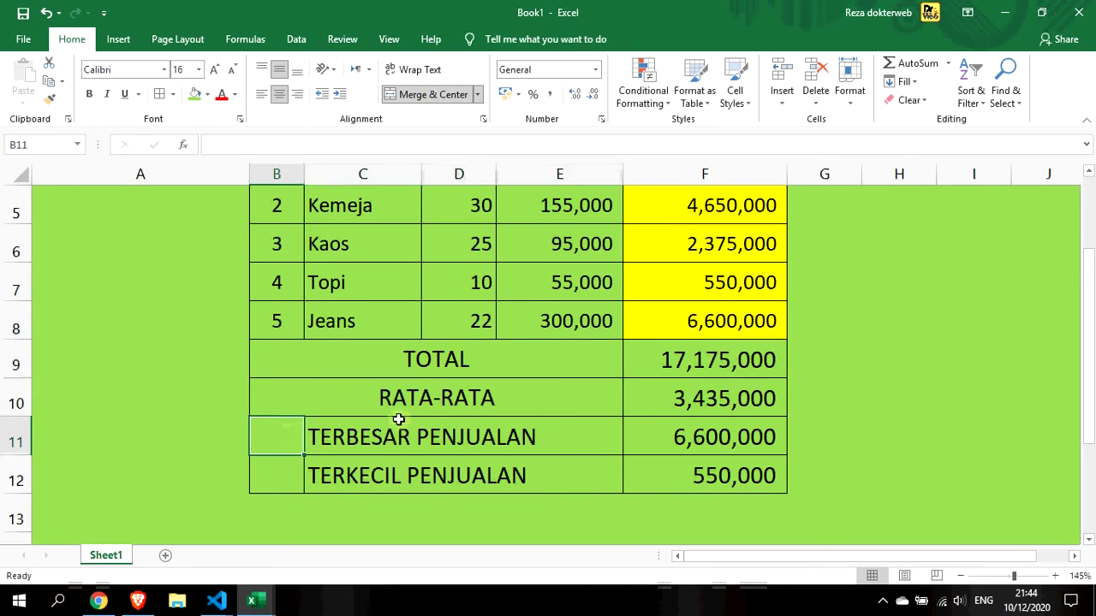
pyautogui.click(420, 95)
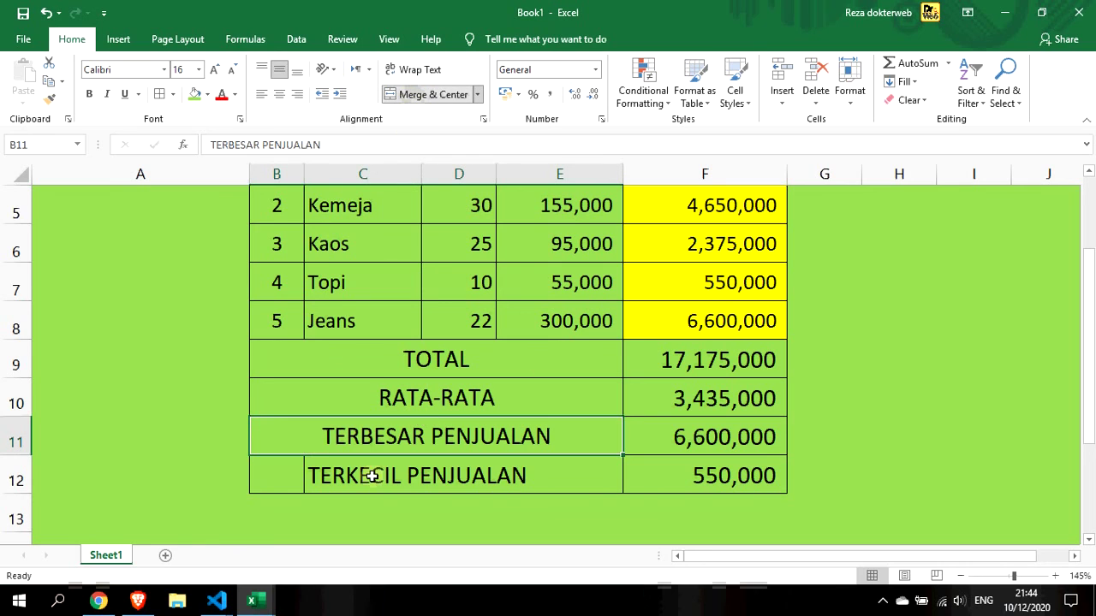
pyautogui.moveTo(286, 472); pyautogui.dragTo(518, 464)
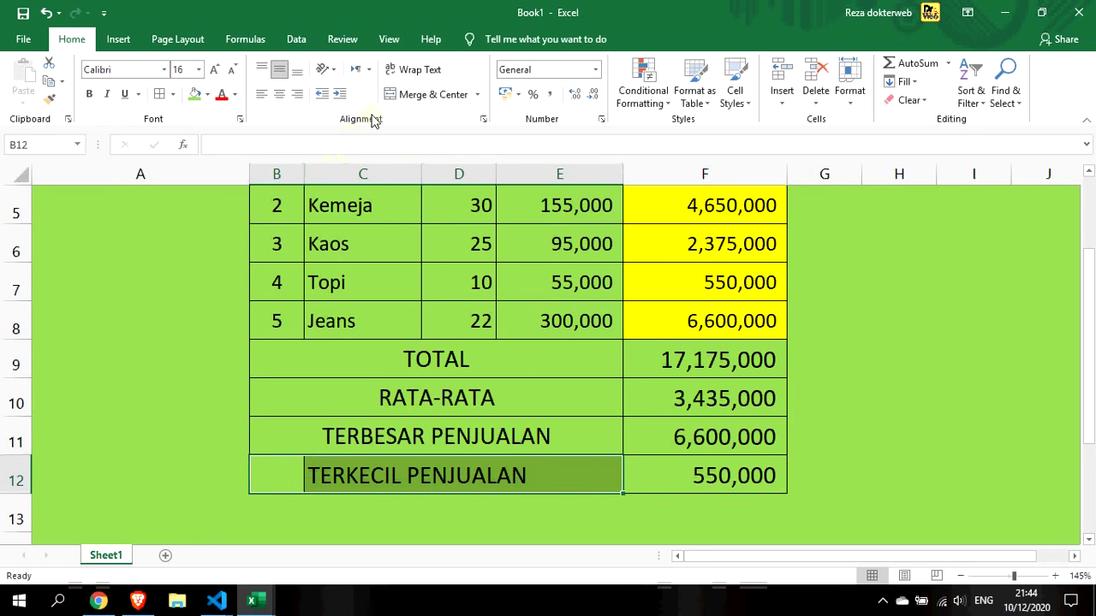
pyautogui.click(426, 94)
pyautogui.click(791, 373)
pyautogui.moveTo(727, 359); pyautogui.dragTo(734, 474)
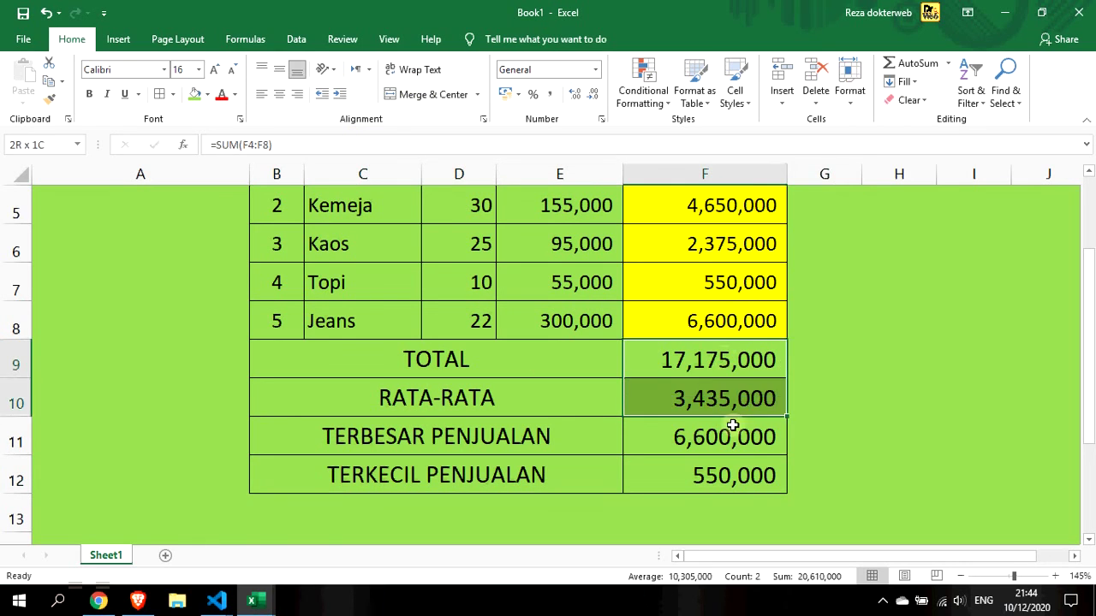
# Fill the result cells F9:F12 with standard Orange.
pyautogui.click(235, 94)
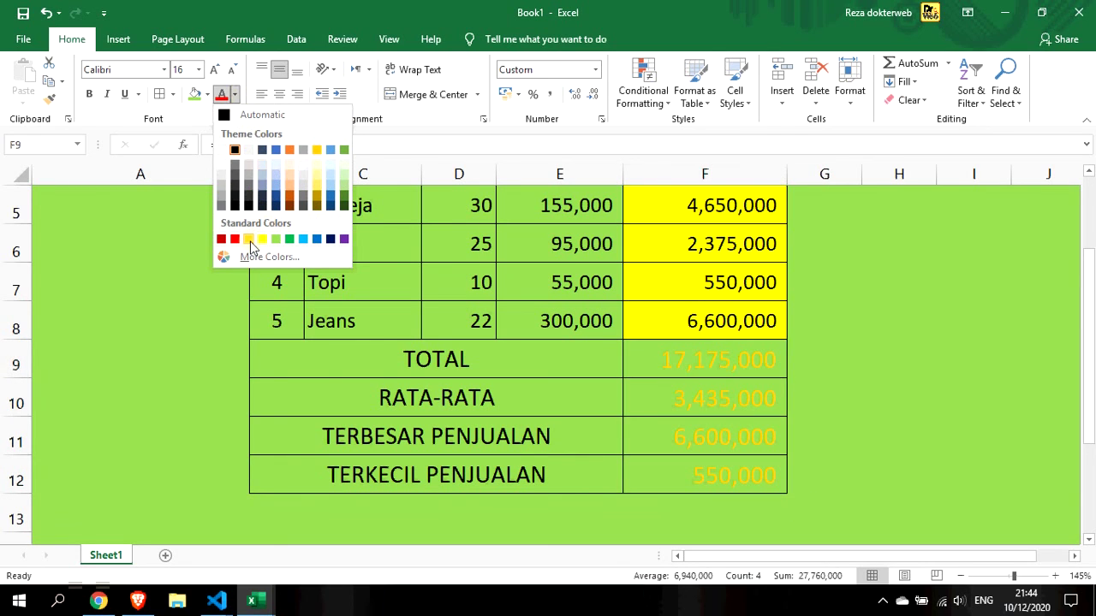
pyautogui.click(212, 96)
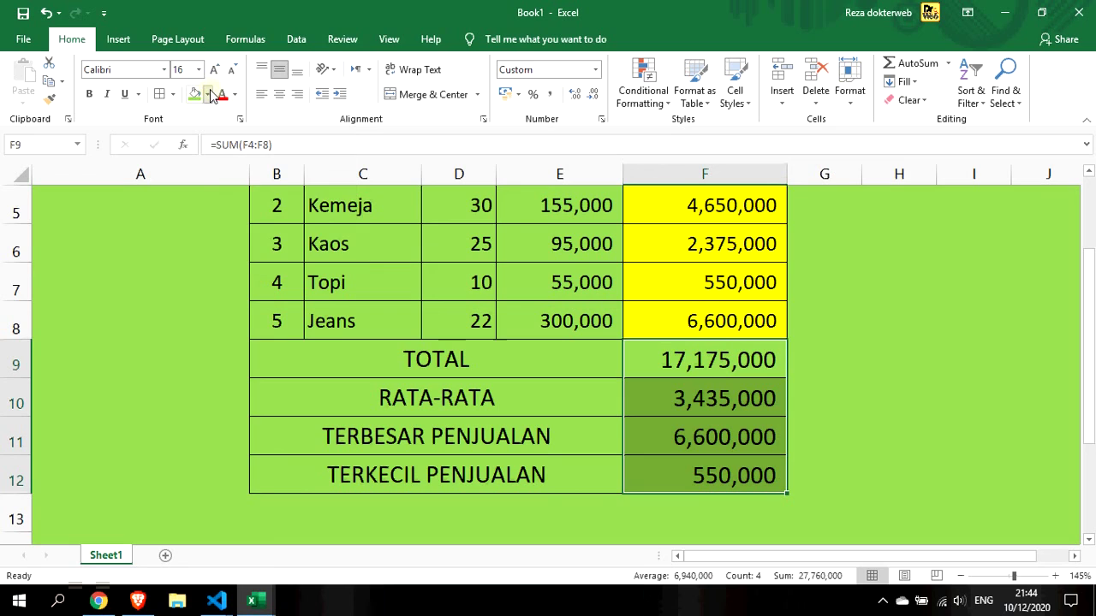
pyautogui.click(208, 95)
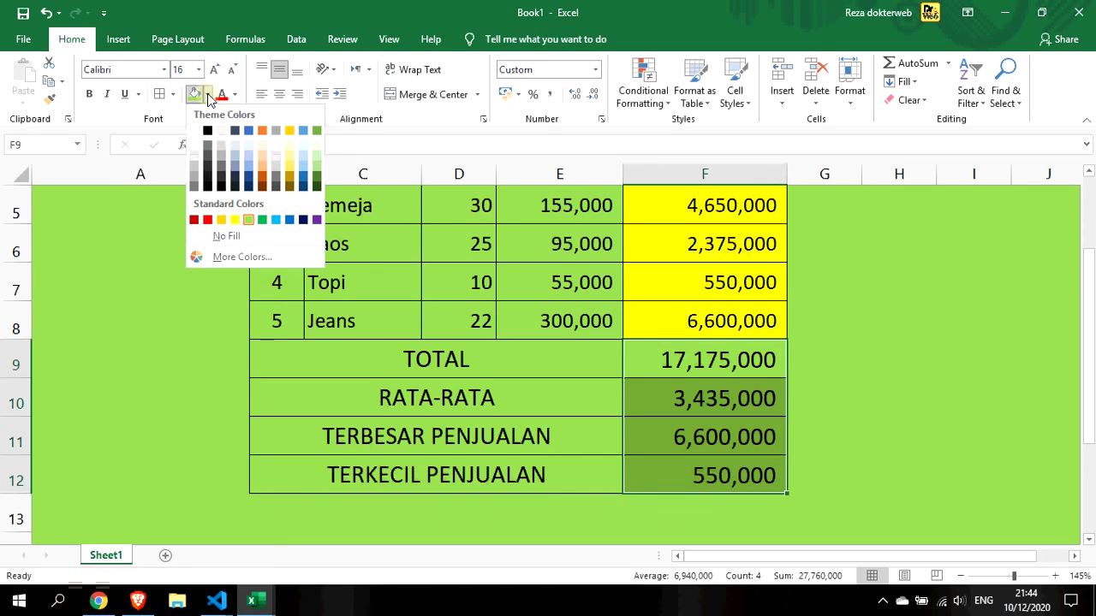
pyautogui.click(223, 221)
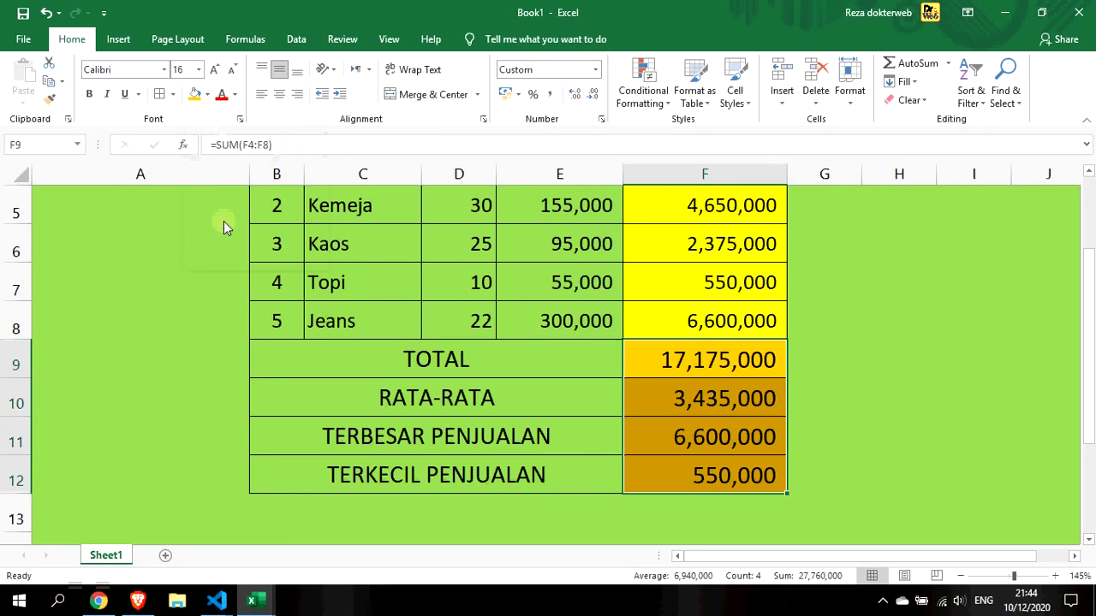
pyautogui.click(421, 325)
pyautogui.click(453, 359)
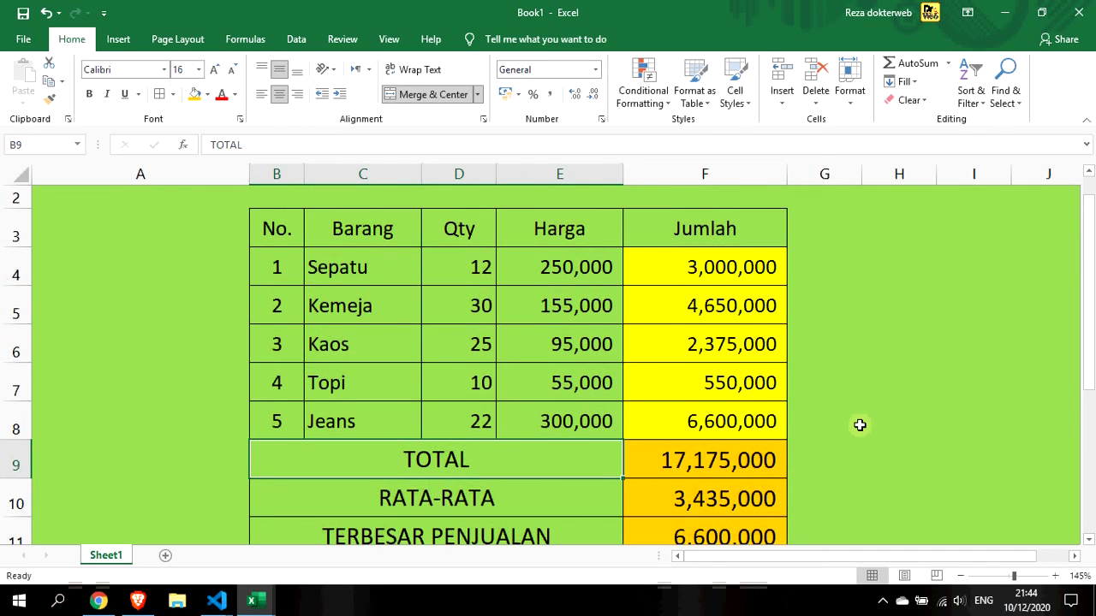
pyautogui.scroll(1, 860, 425)
pyautogui.click(531, 198)
pyautogui.scroll(-1, 565, 248)
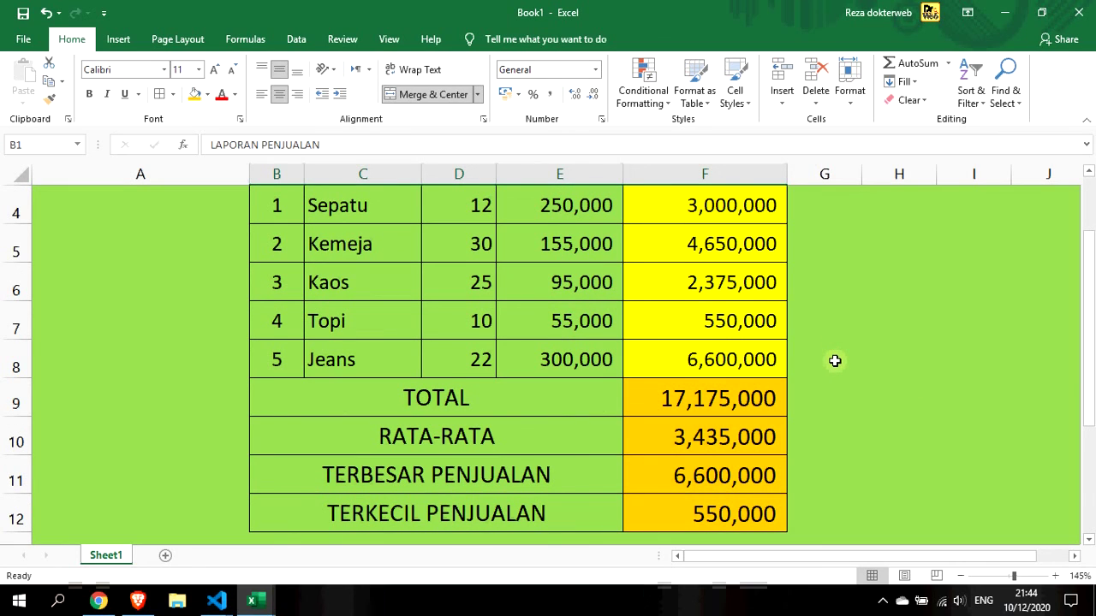
pyautogui.scroll(1, 834, 360)
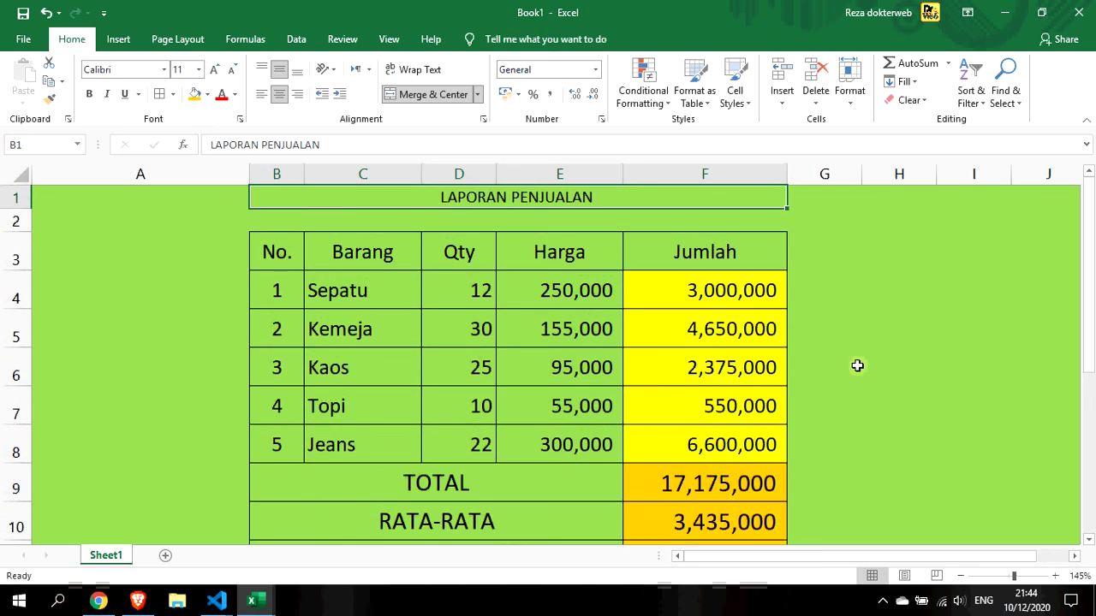